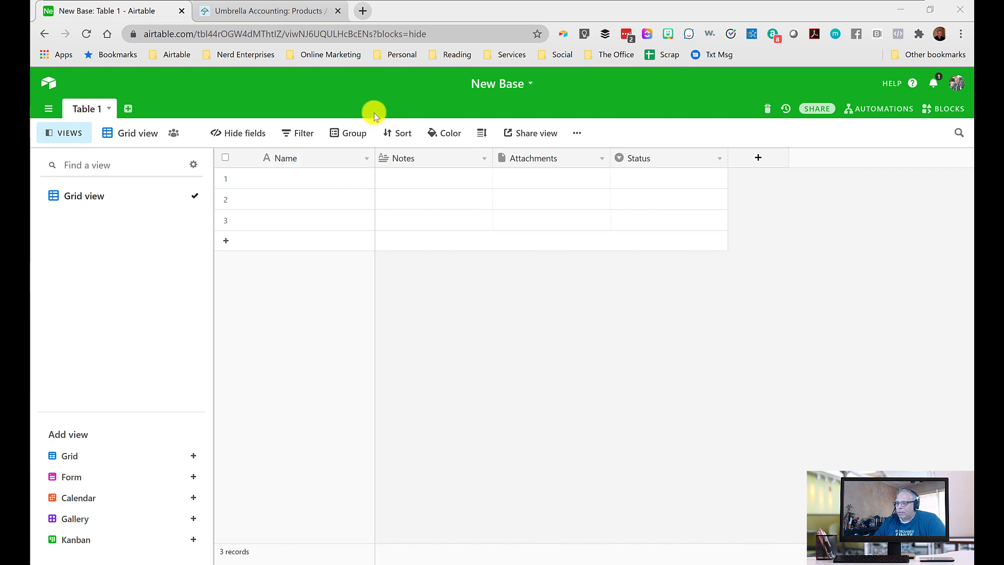
Step: Switch to the Umbrella Accounting base and examine the service names and standard rates in the Products / Services table
click(143, 2)
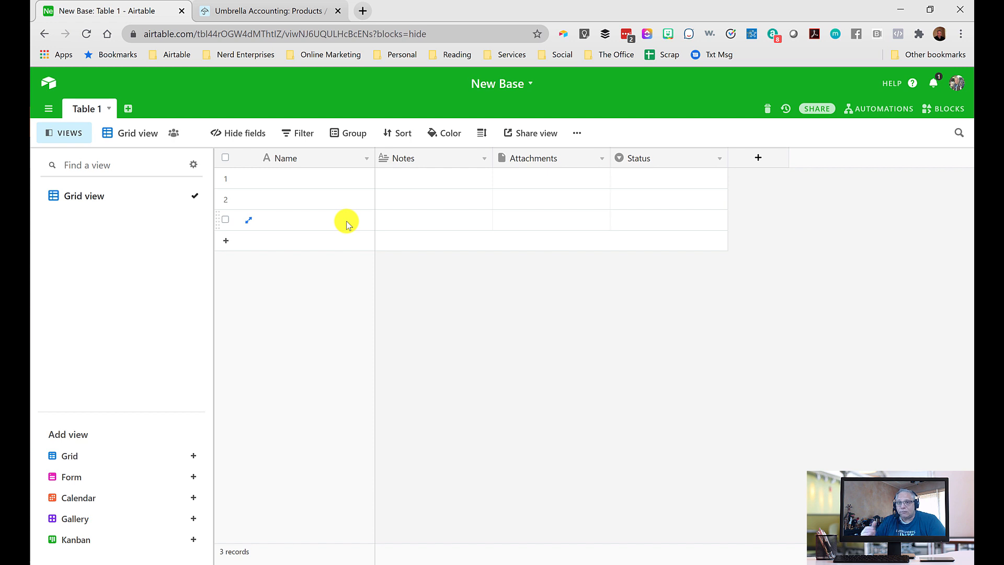
click(251, 11)
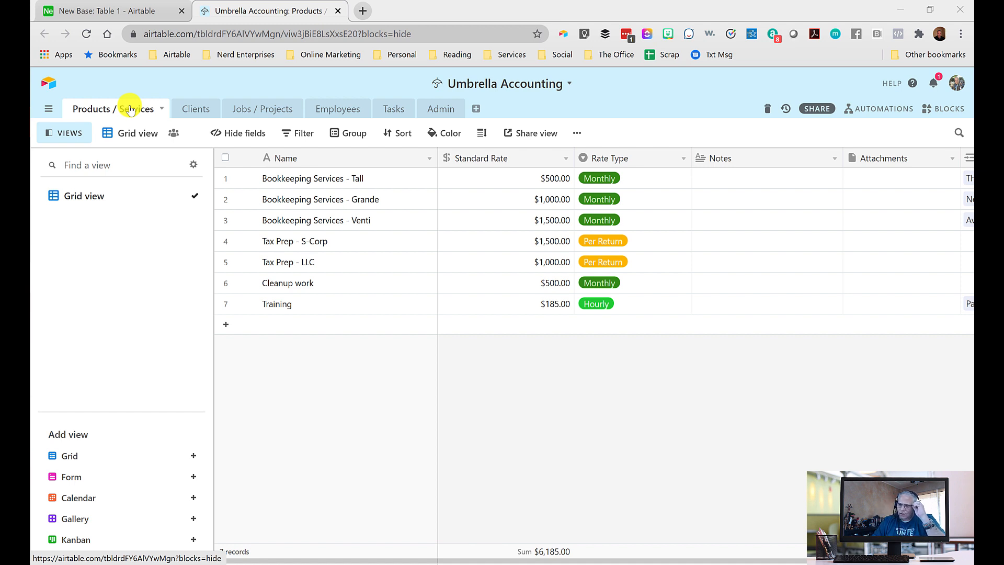
click(387, 179)
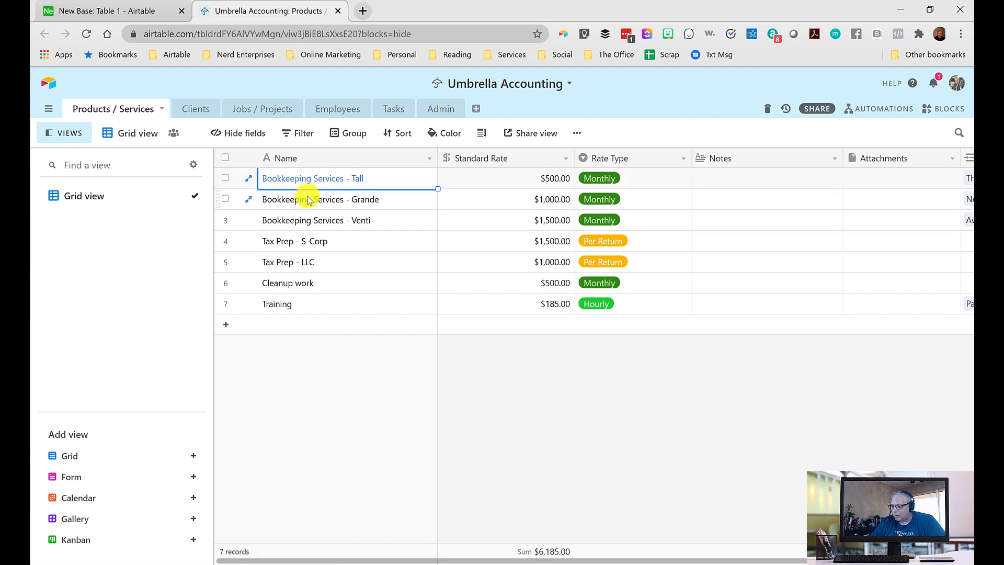
click(298, 242)
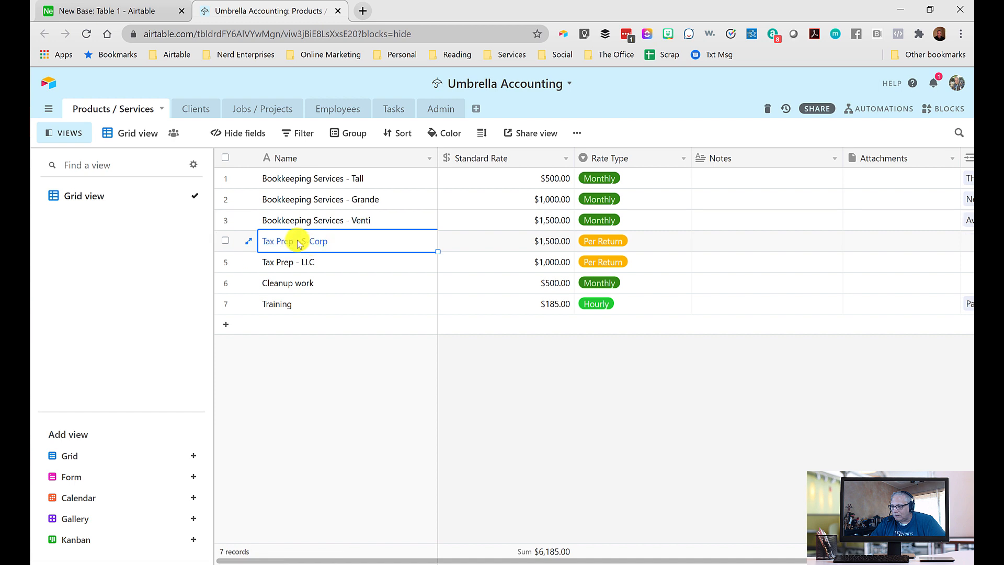
click(269, 264)
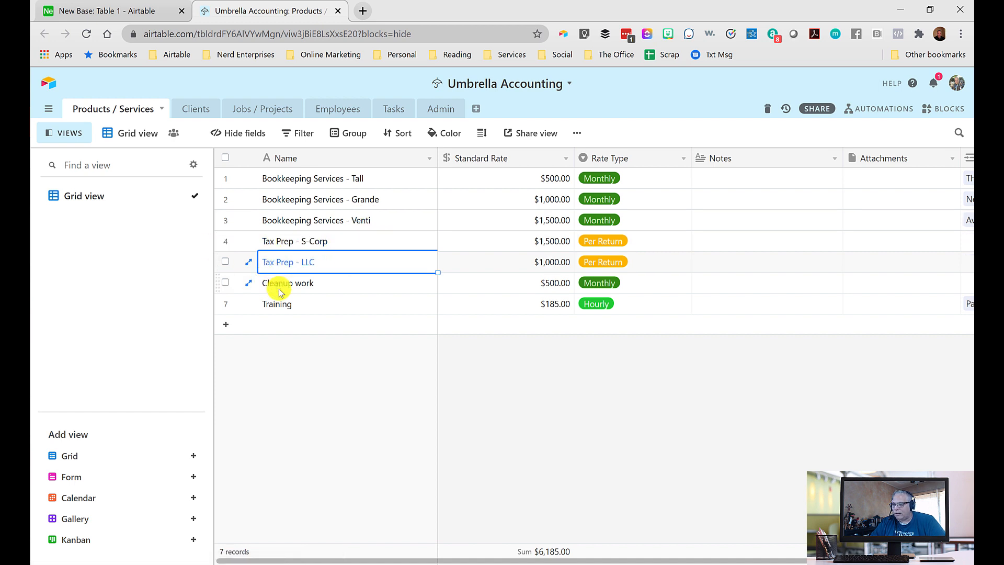
click(276, 284)
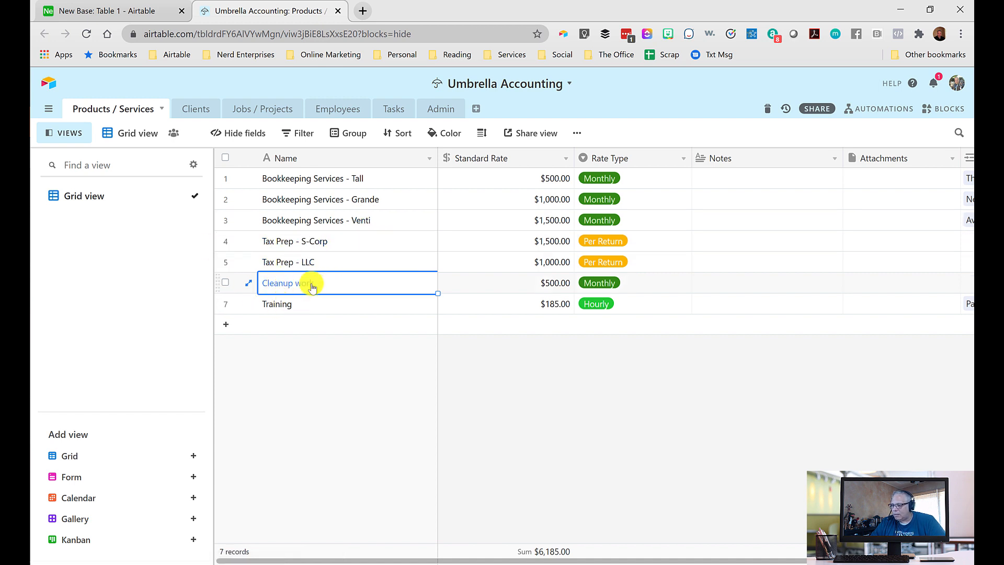
click(289, 306)
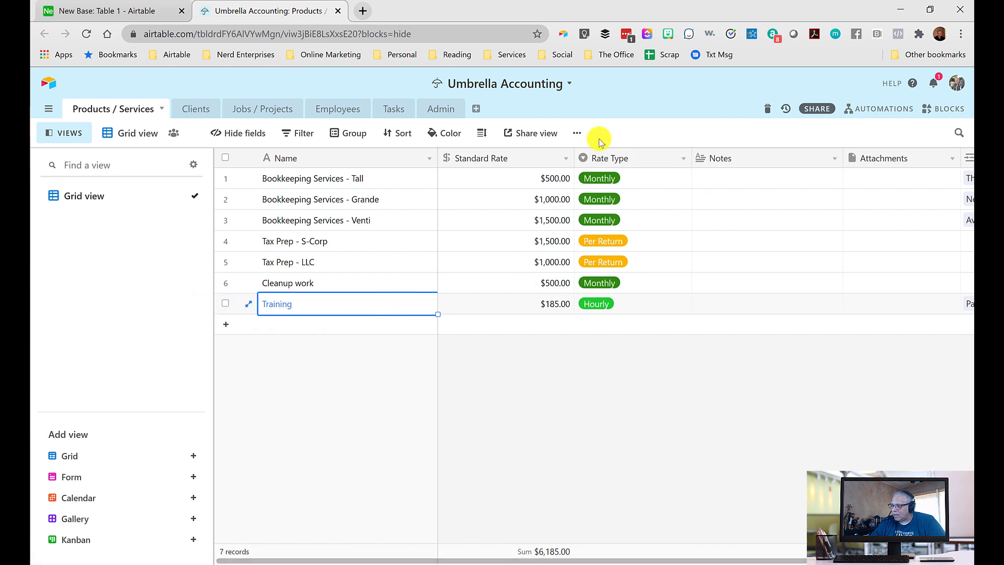
click(479, 178)
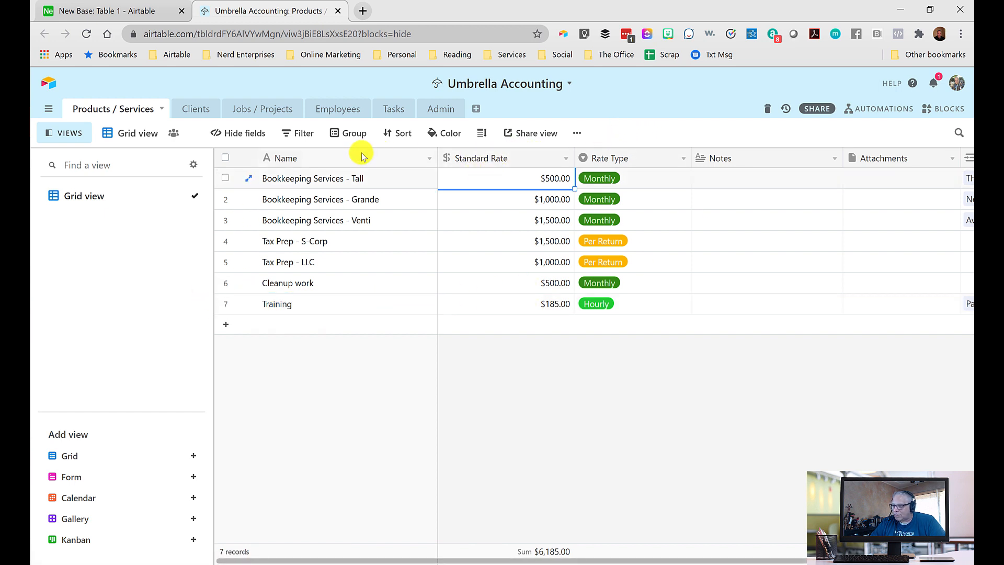
Step: Review the Standard Rate field's Currency type, format and default settings, and save the field configuration
double_click(507, 153)
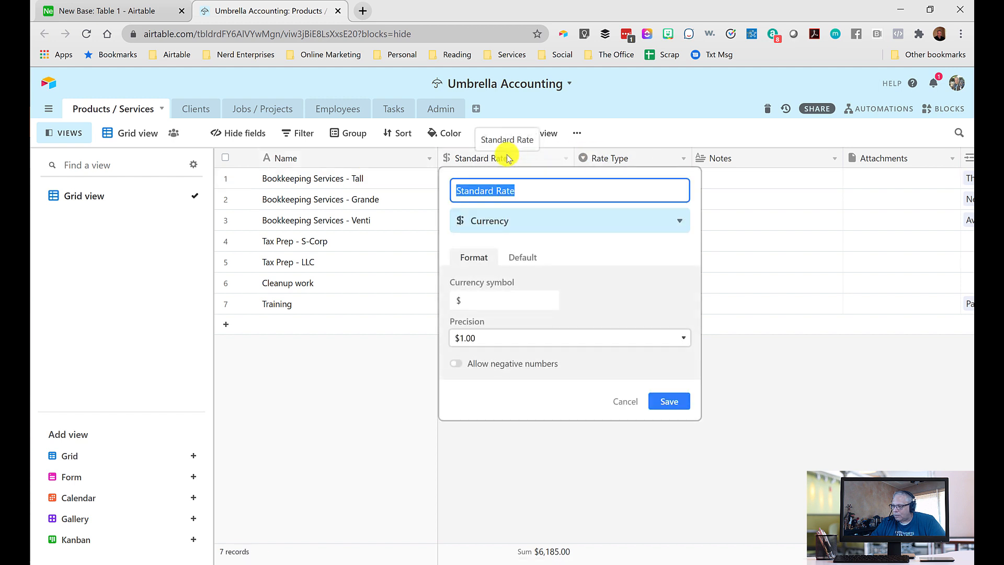
click(486, 229)
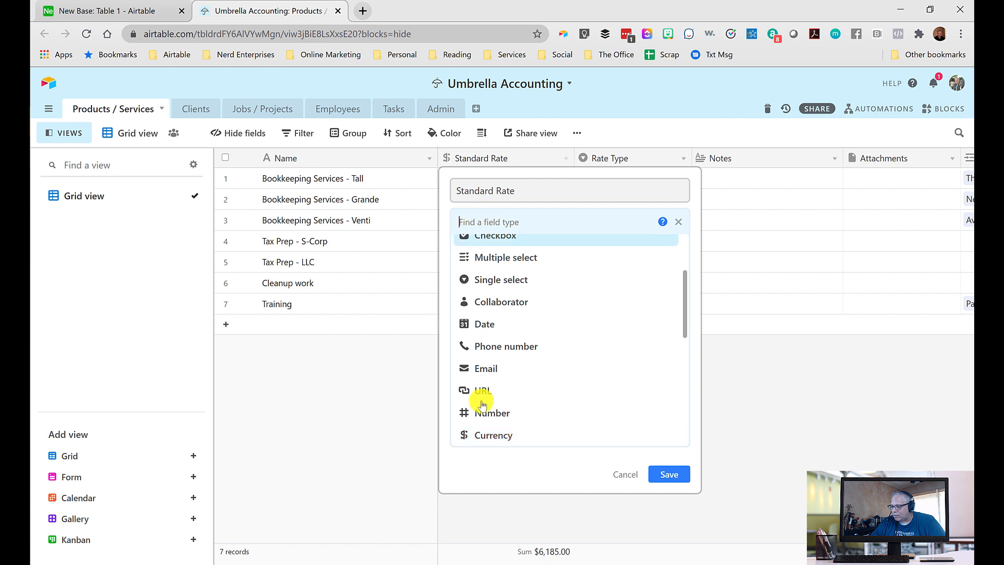
click(473, 437)
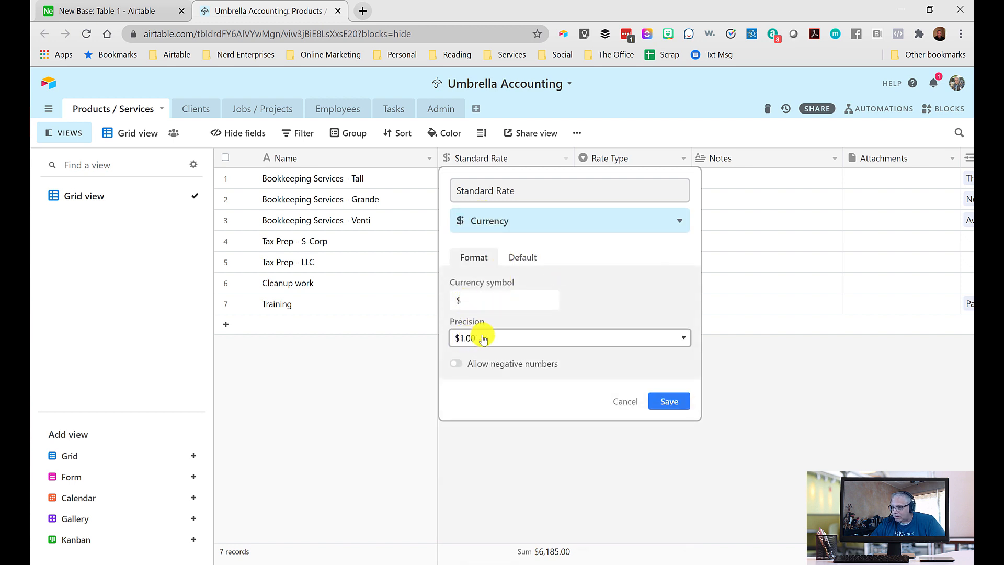
click(515, 257)
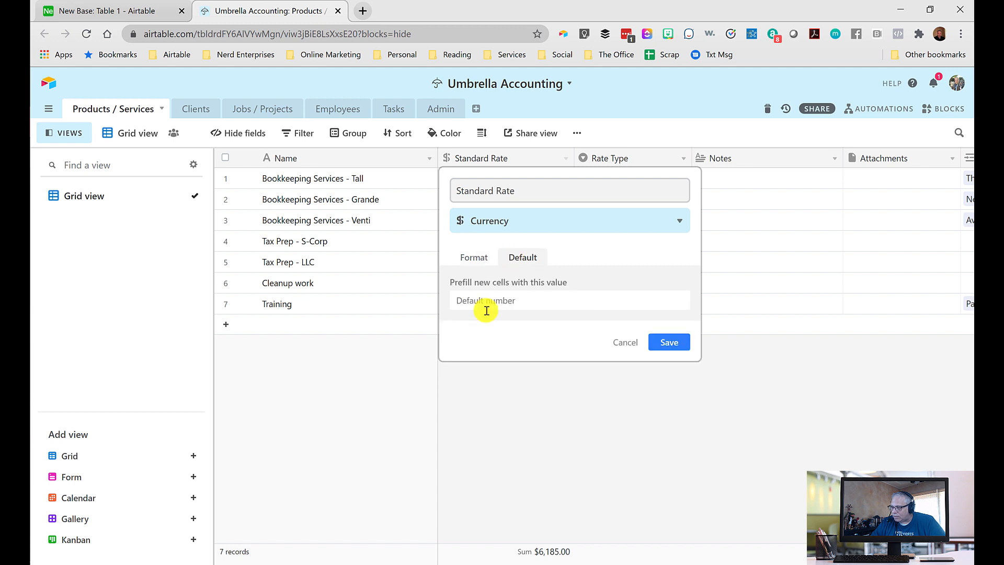
click(477, 258)
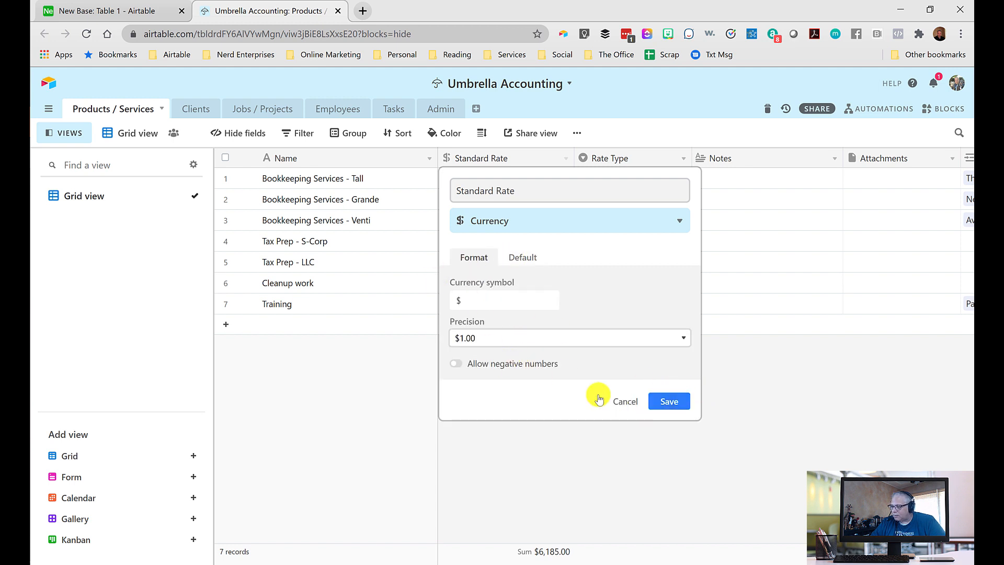
click(680, 398)
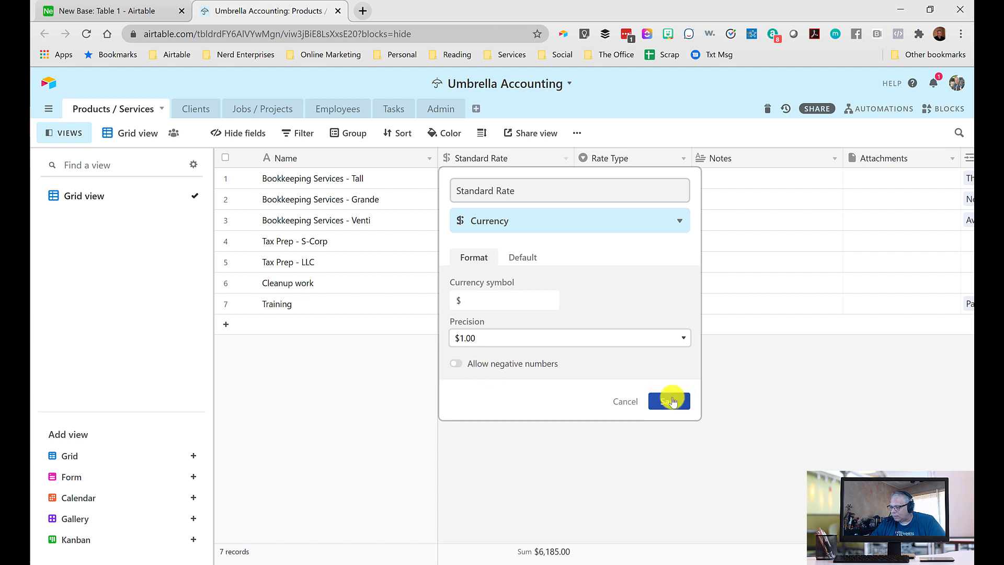
Step: Examine the Rate Type options and compare them with the standard rates of the Bookkeeping Services - Tall and Training services
click(638, 158)
click(637, 178)
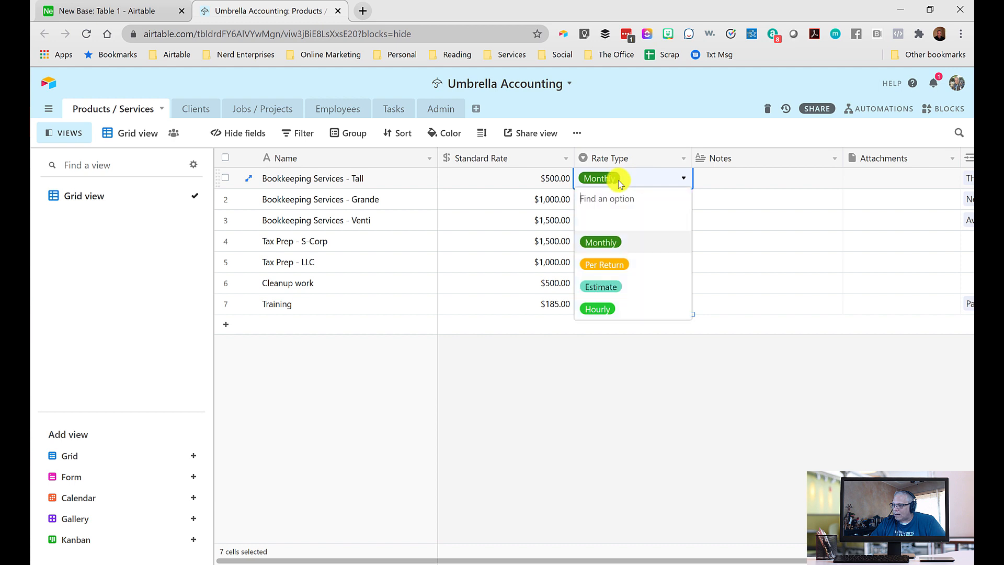
click(536, 183)
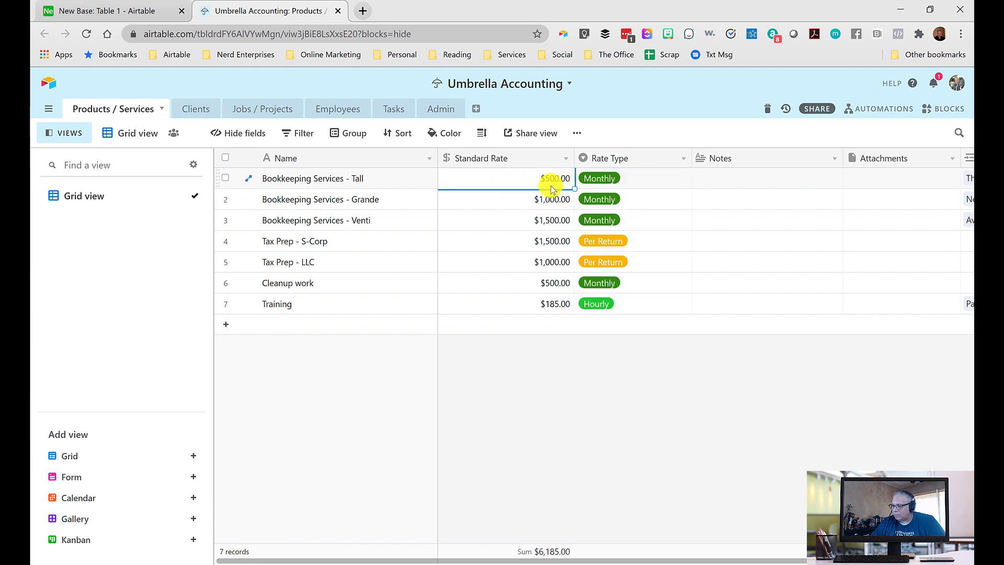
click(627, 303)
click(508, 308)
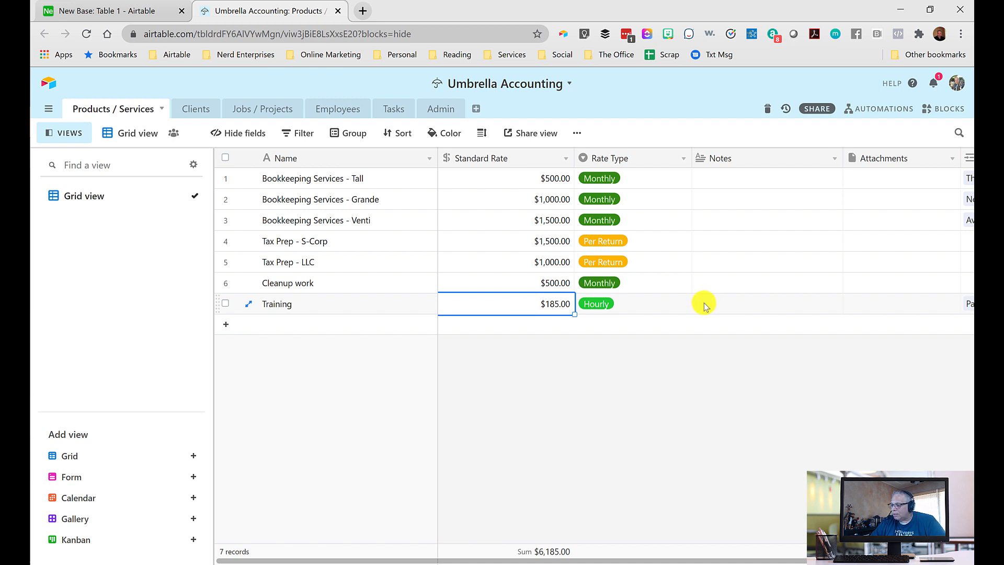
click(666, 182)
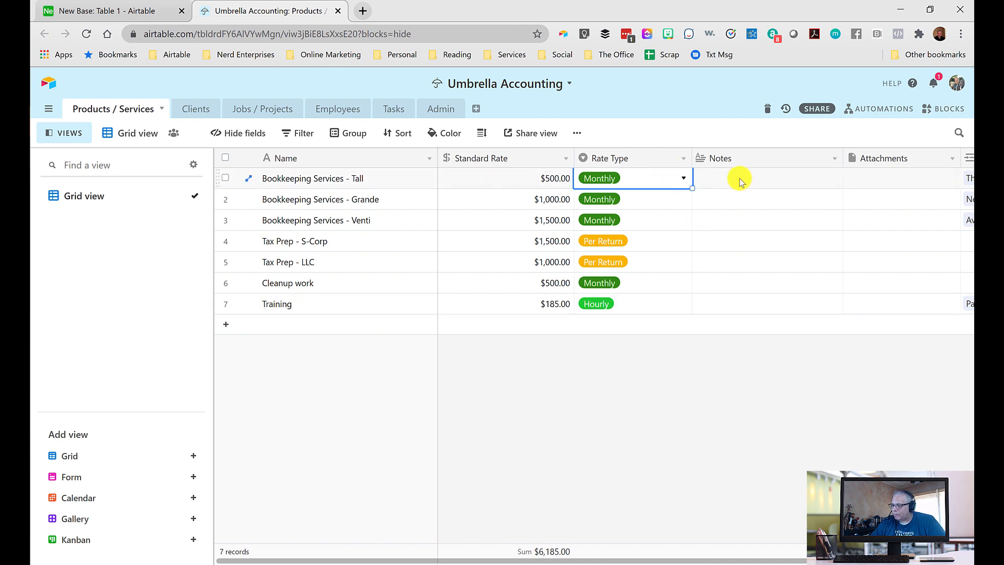
click(390, 182)
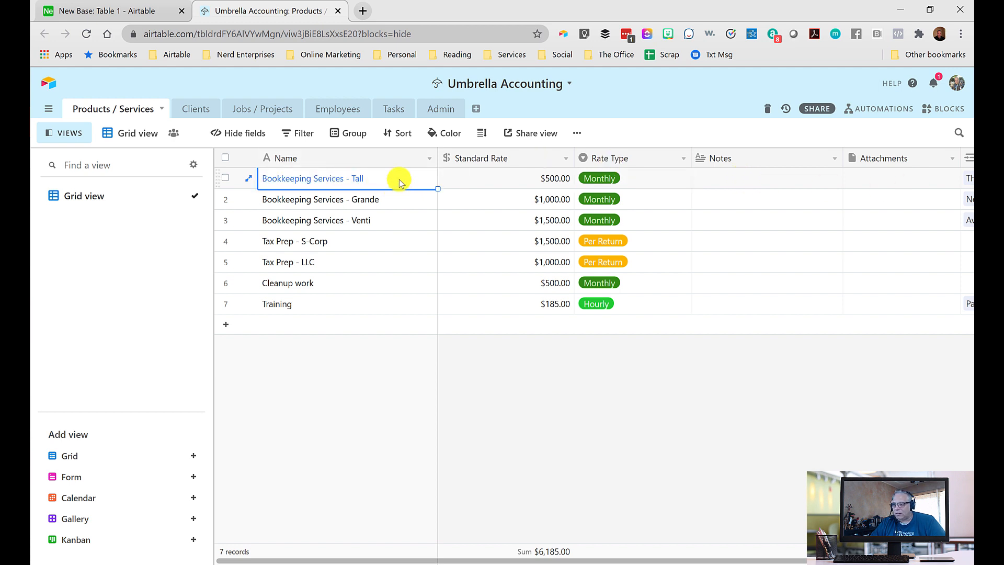
Step: Open the Clients table and examine the Status, Company Logo, Company Address and City fields of Nerd Enterprises Inc
click(203, 111)
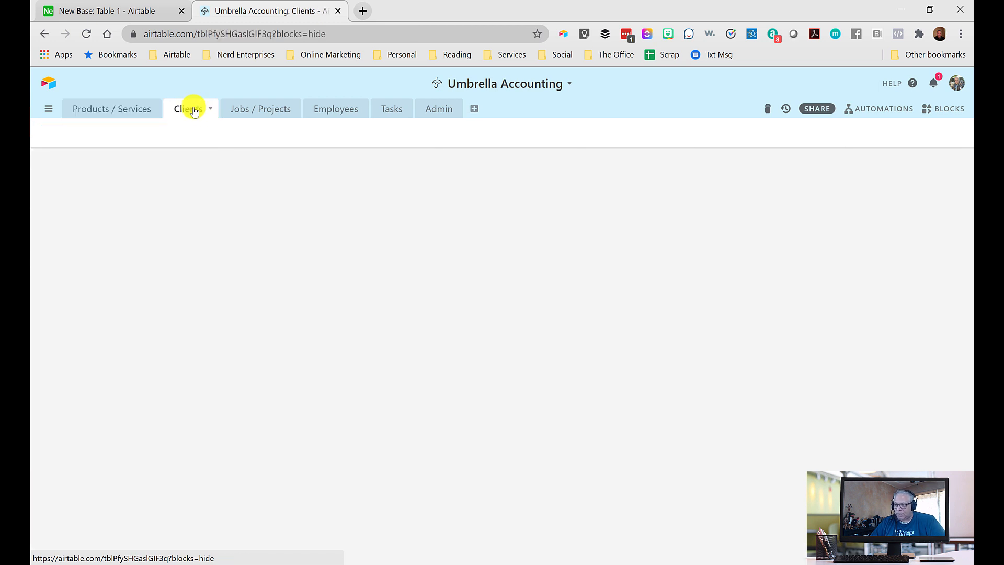
click(326, 178)
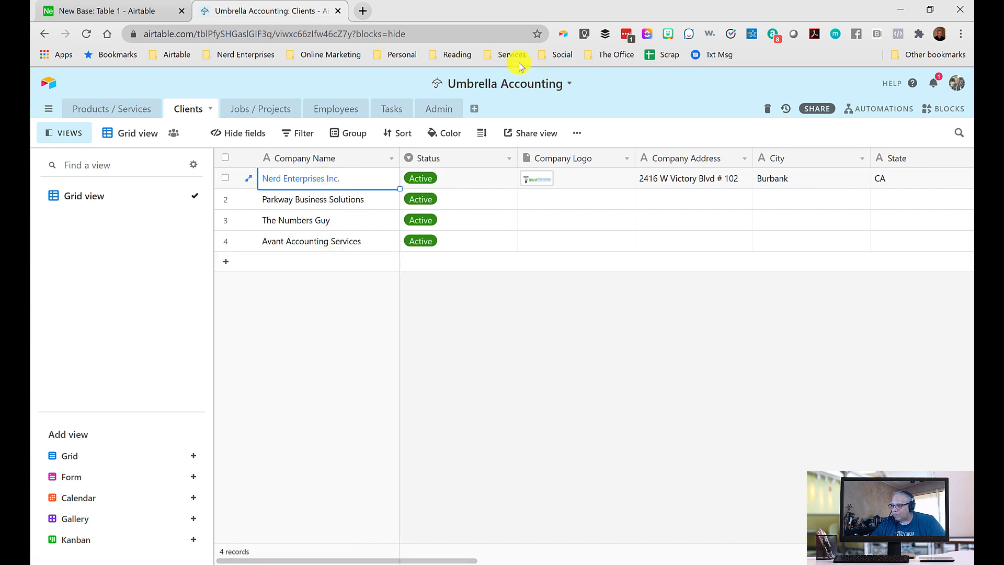
key(Tab)
key(Tab)
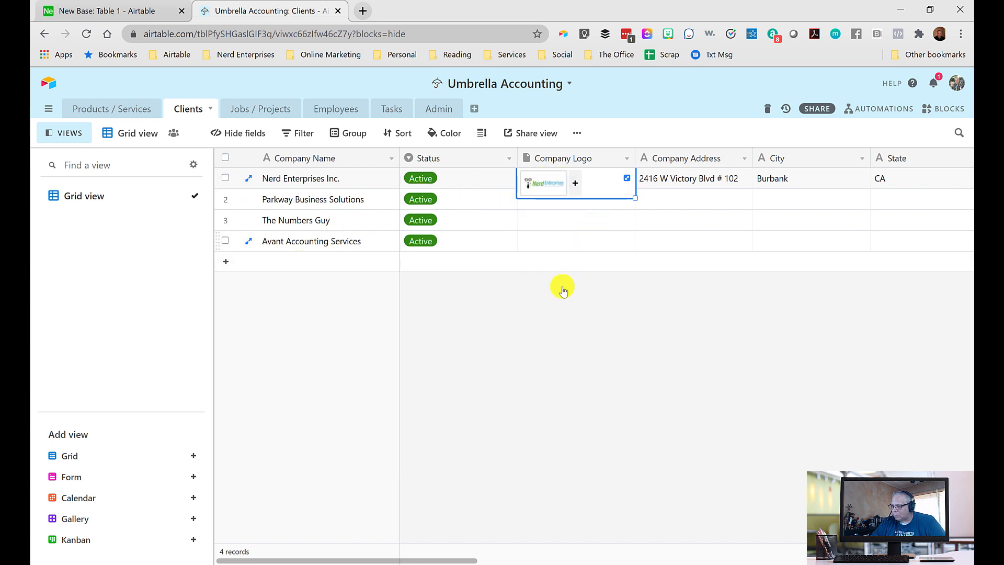
key(Tab)
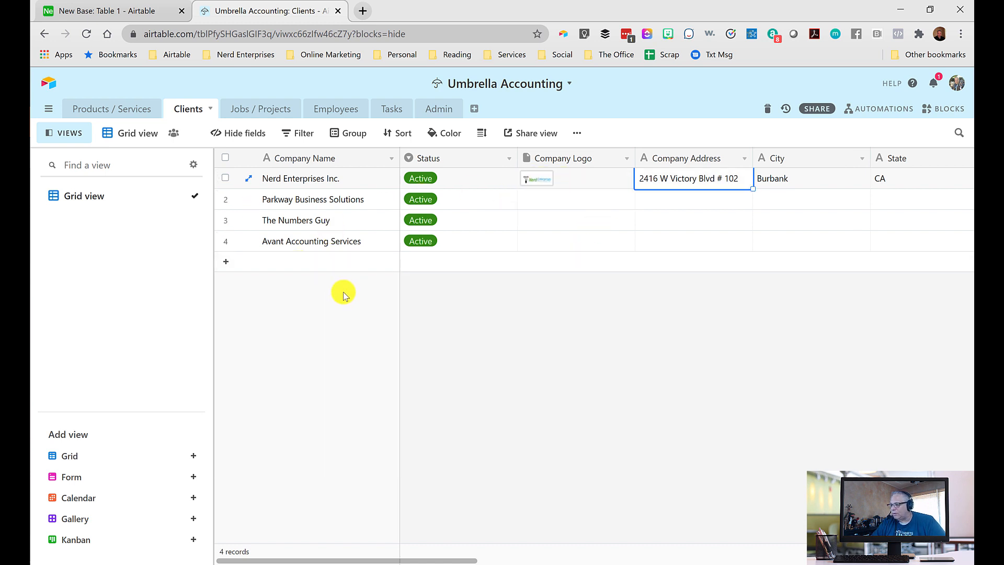
key(shift+Tab)
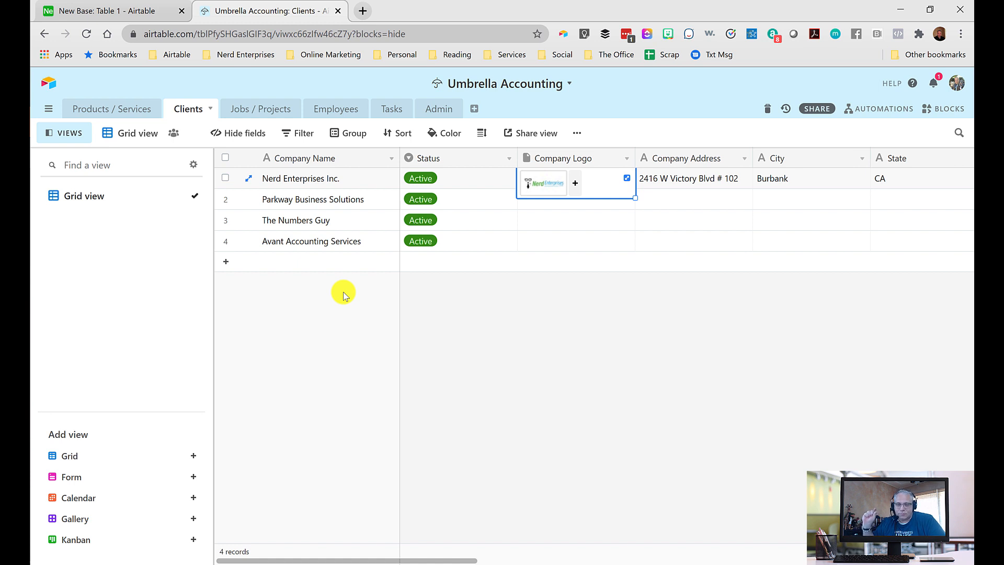
key(Right)
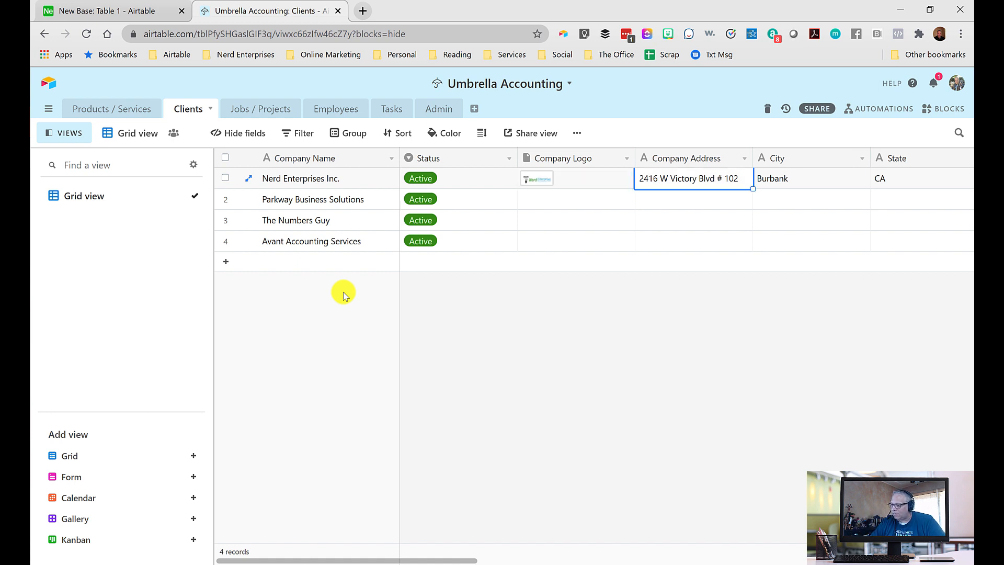
key(Right)
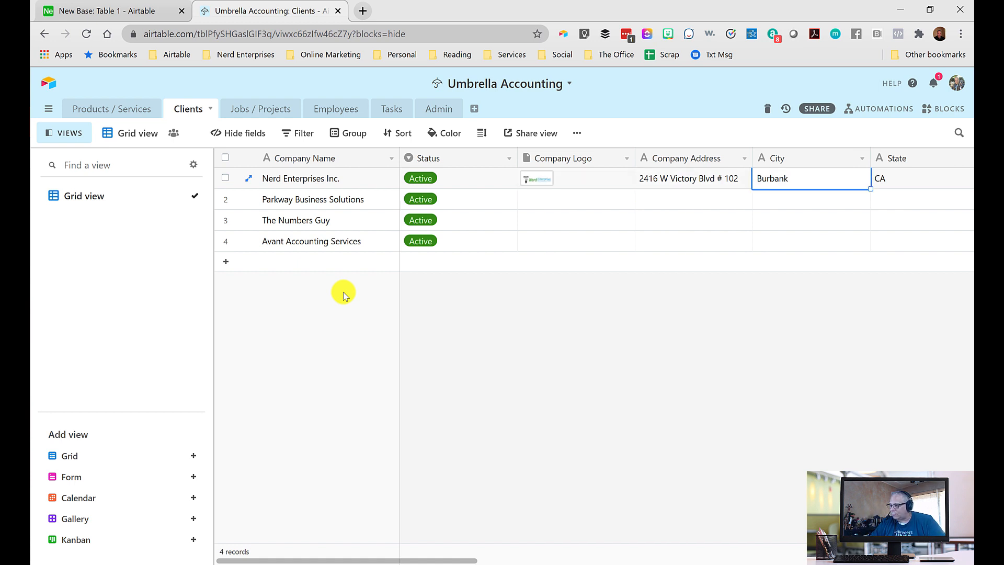
Step: Examine the State, Zip, Contact Name, Mobile # and Business # fields of the Nerd Enterprises Inc. client
key(Right)
key(Right)
key(Right)
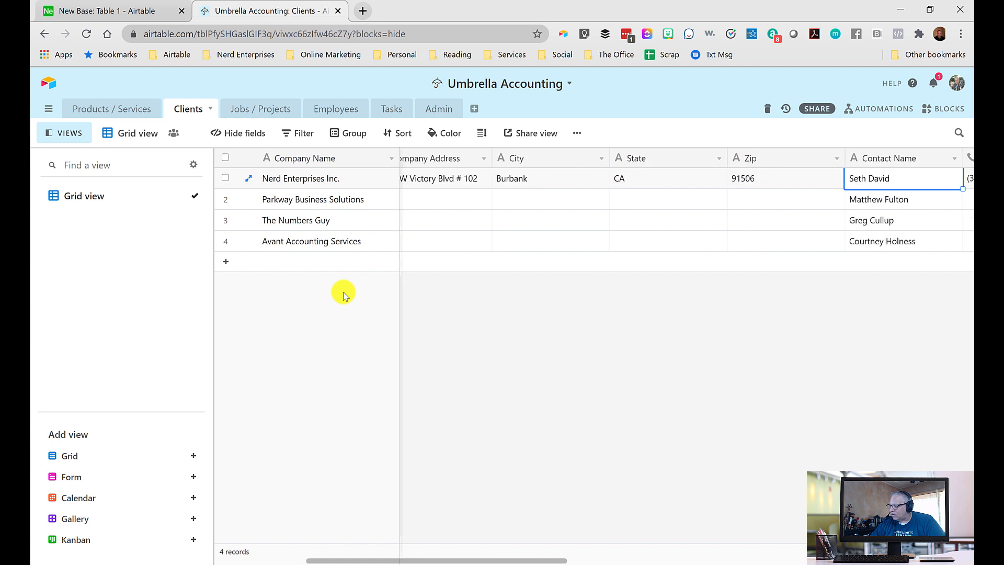
key(Right)
key(Left)
key(Right)
key(Right)
key(Left)
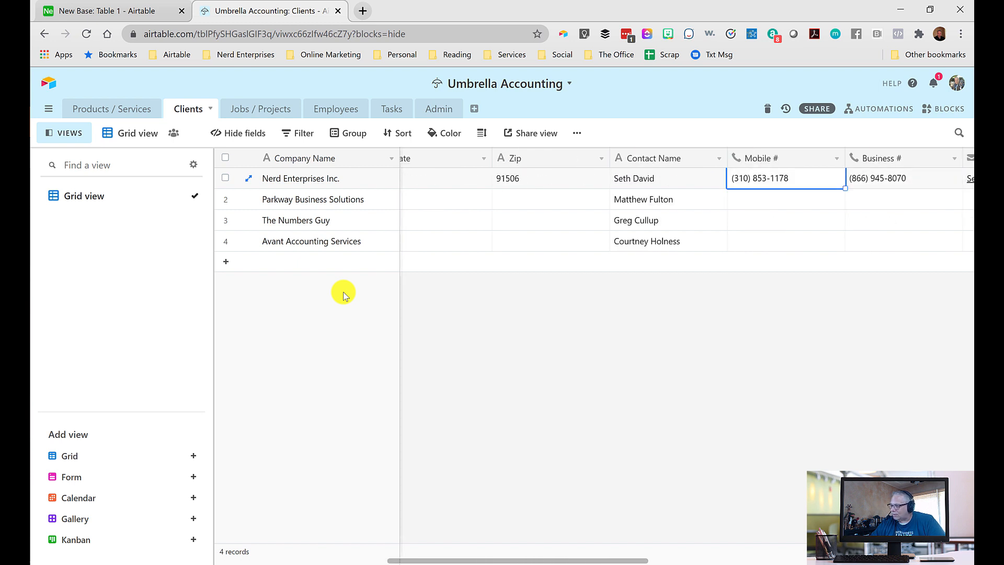
key(Right)
key(Right)
key(Left)
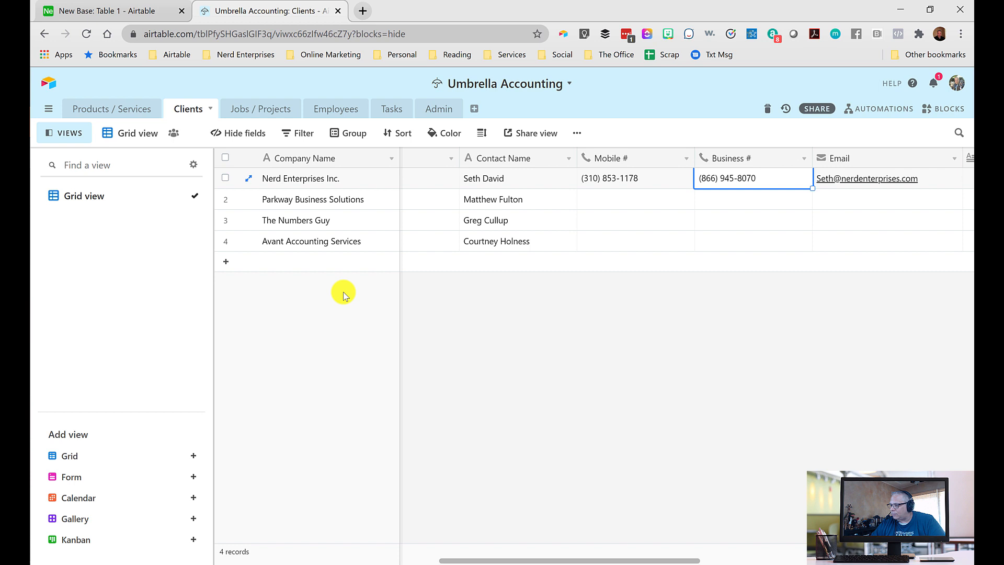
Step: Examine the Email, Notes, Website and Entity Type fields of the Nerd Enterprises Inc. client
key(Right)
key(Right)
key(Left)
key(Right)
key(Right)
key(Left)
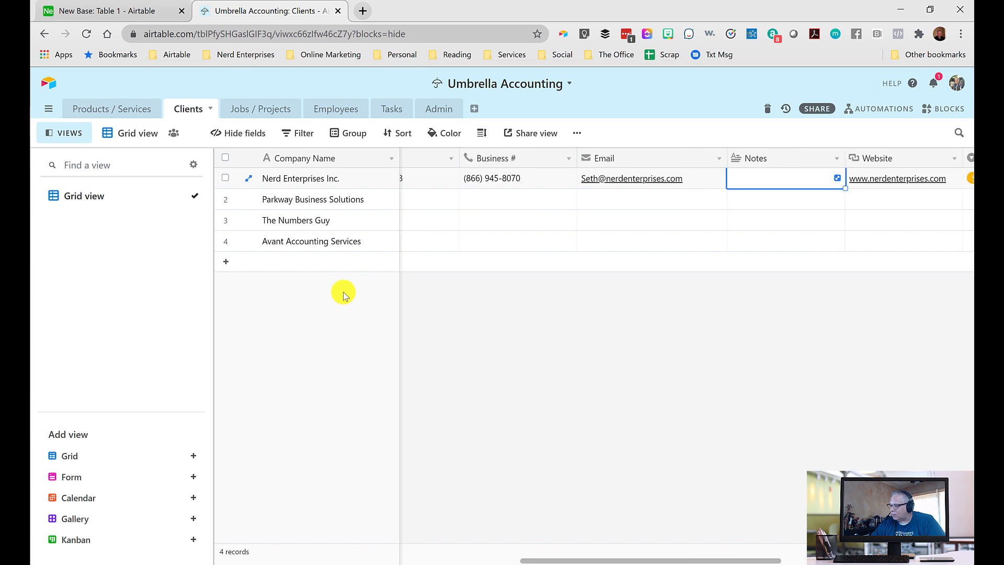
key(Right)
key(Right)
key(Left)
key(Right)
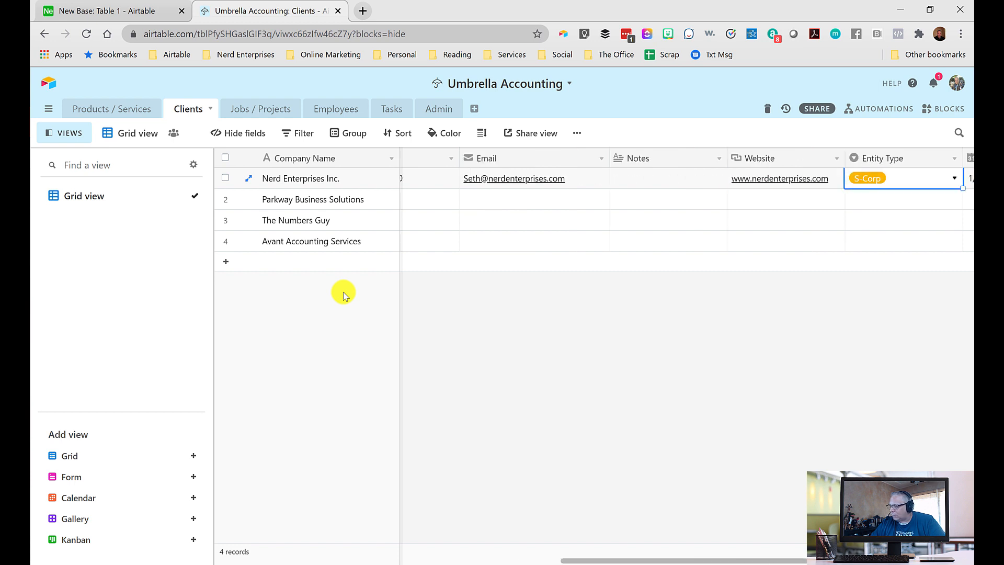
Step: Examine the Date of Incorporation, Last Return Filed? and Jobs / Projects fields of Nerd Enterprises Inc., and open its expanded record
key(Right)
key(Left)
key(Right)
key(Right)
key(Left)
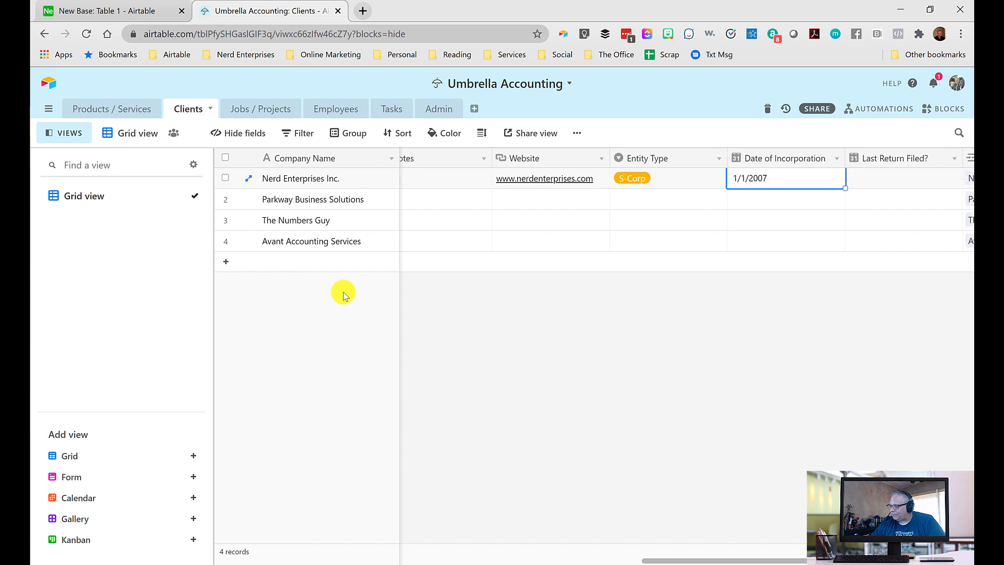
key(Right)
key(Right)
key(Tab)
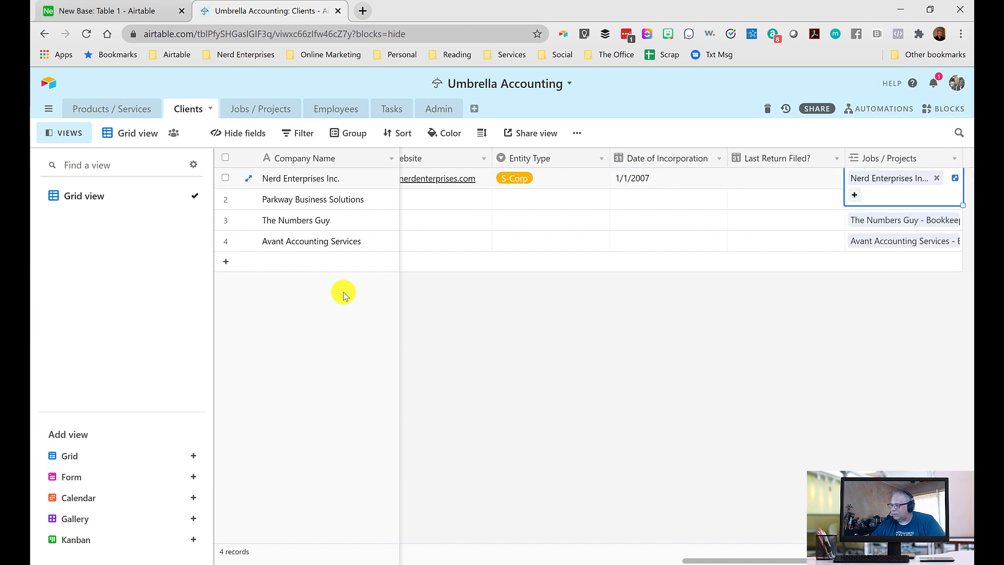
key(shift+Tab)
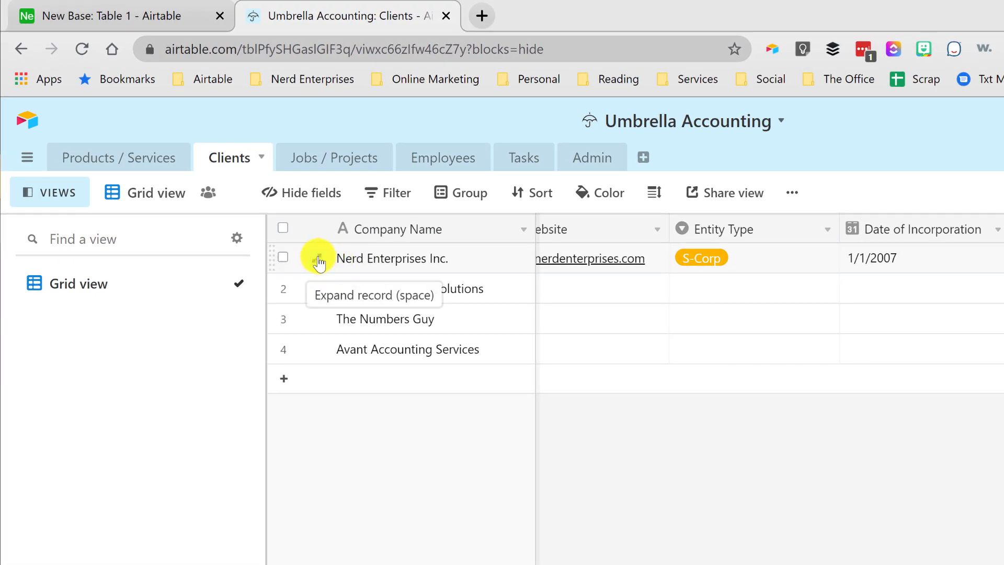
click(320, 260)
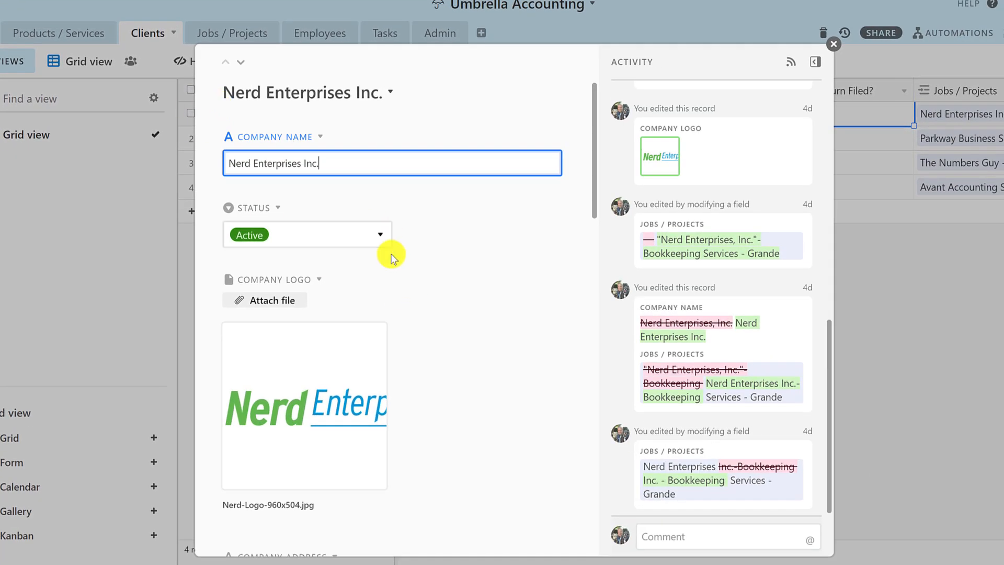
Step: Review the expanded Nerd Enterprises Inc. client record down to Jobs / Projects and open its linked Bookkeeping Services - Grande job
scroll(393, 230, down, 12)
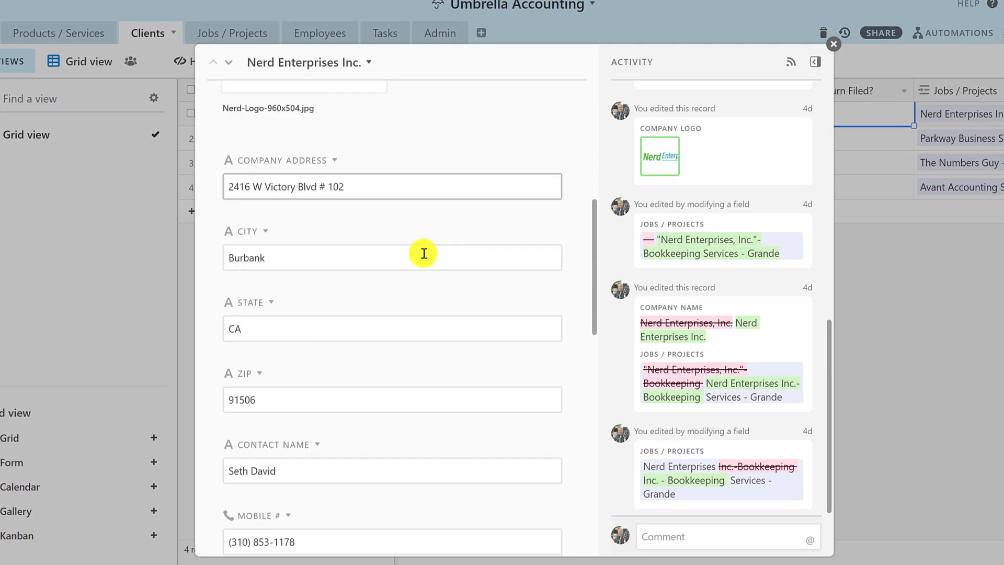
scroll(313, 283, down, 7)
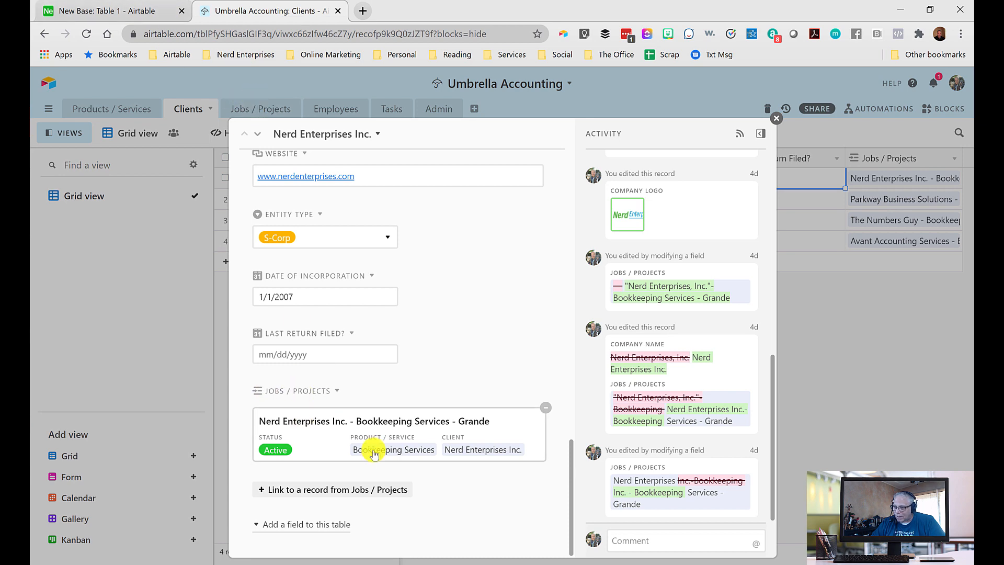
click(323, 424)
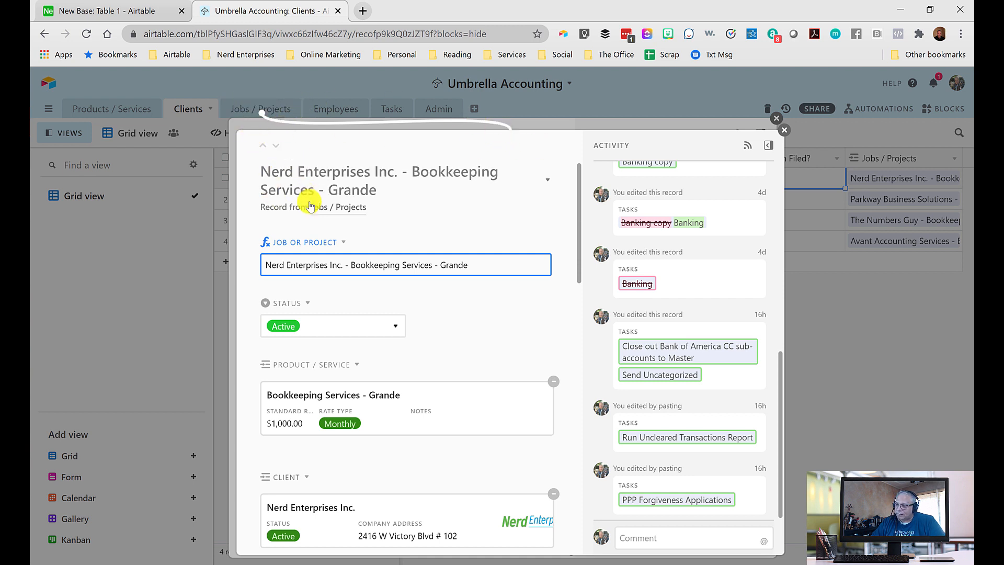
Step: Examine the Notes, Attachments and linked Tasks of the Bookkeeping Services - Grande job, and close the expanded records
scroll(405, 354, down, 6)
scroll(404, 353, down, 10)
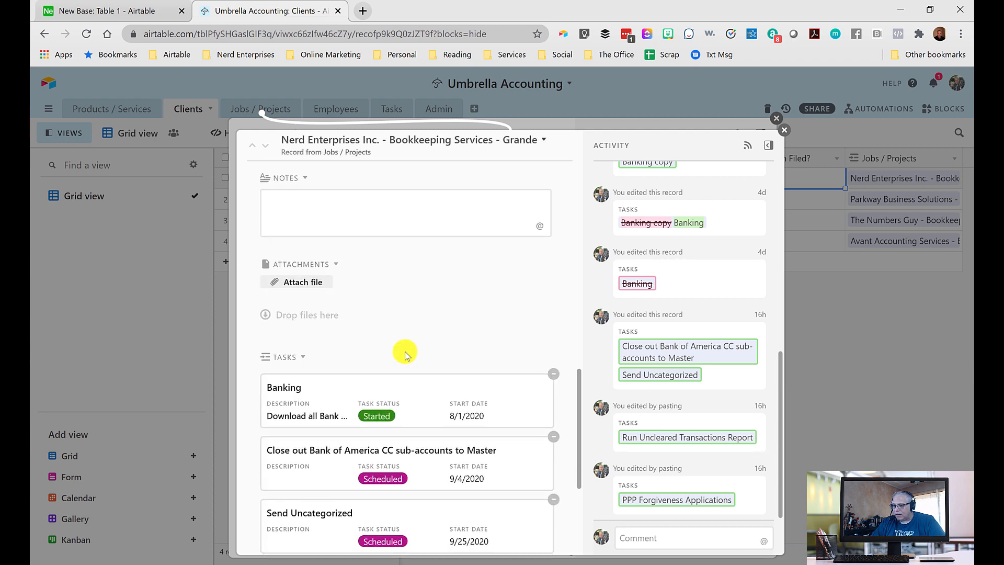
scroll(430, 276, up, 2)
scroll(435, 251, down, 2)
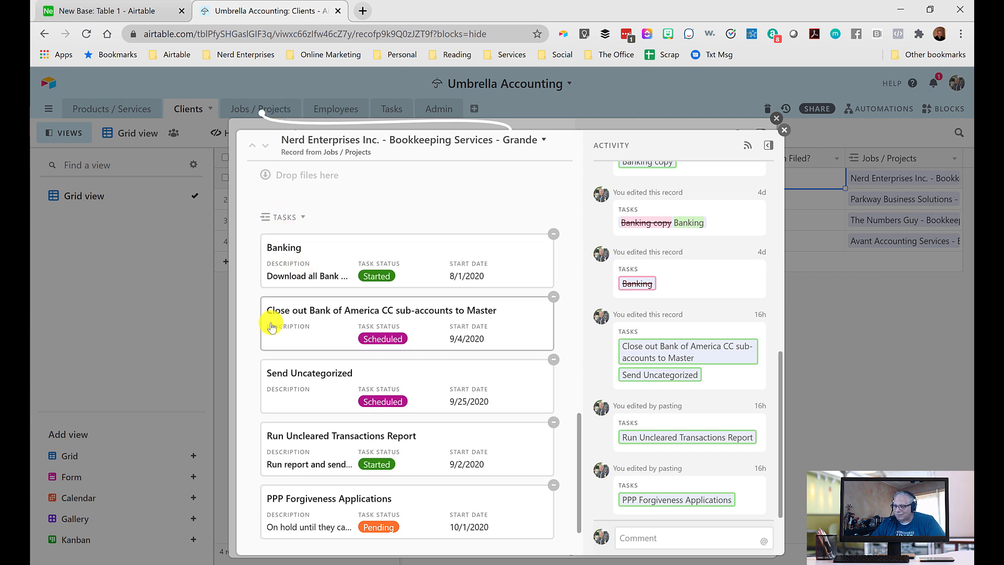
scroll(283, 324, down, 1)
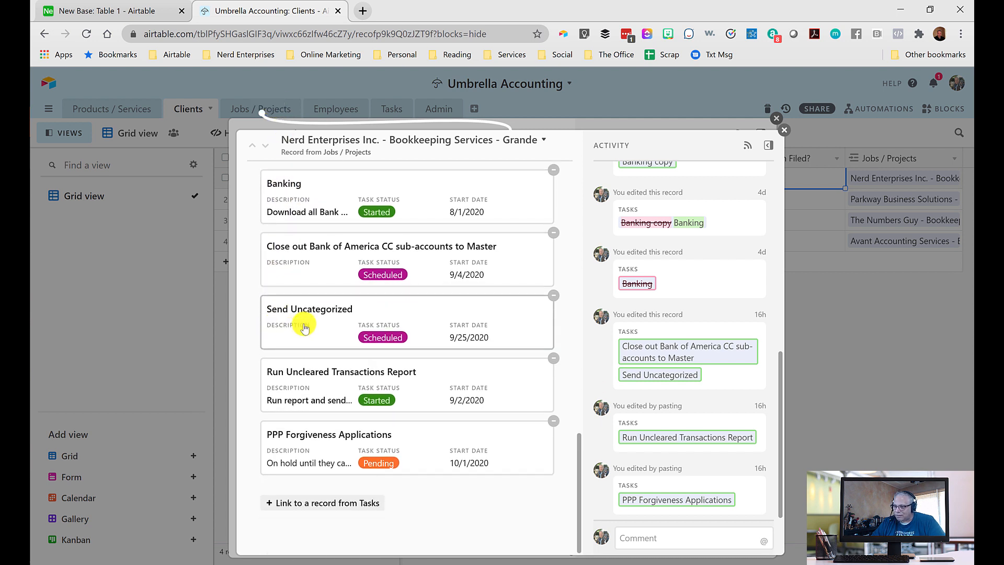
click(777, 119)
click(778, 119)
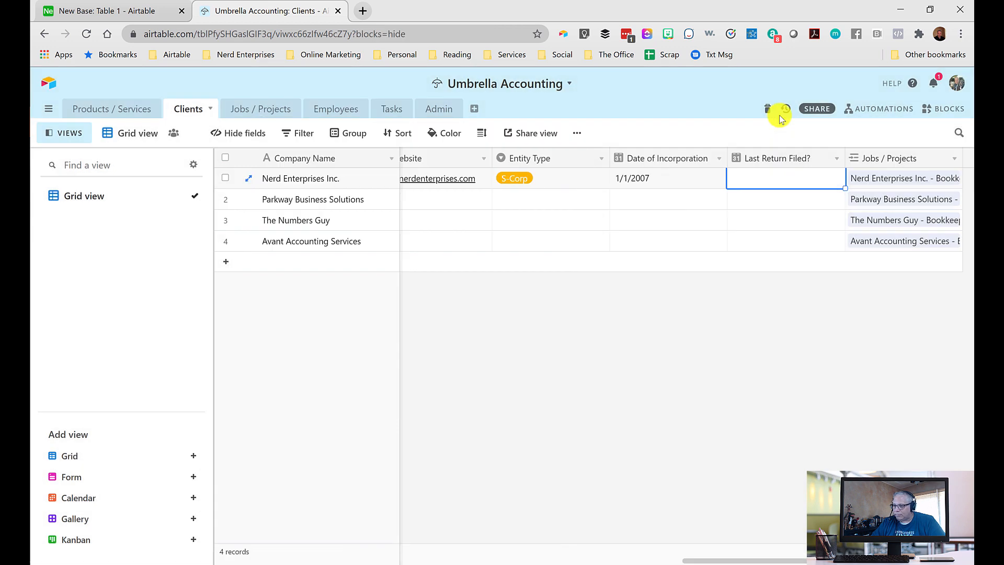
Step: Create a form view in the Clients table and name it New Client Form
click(287, 201)
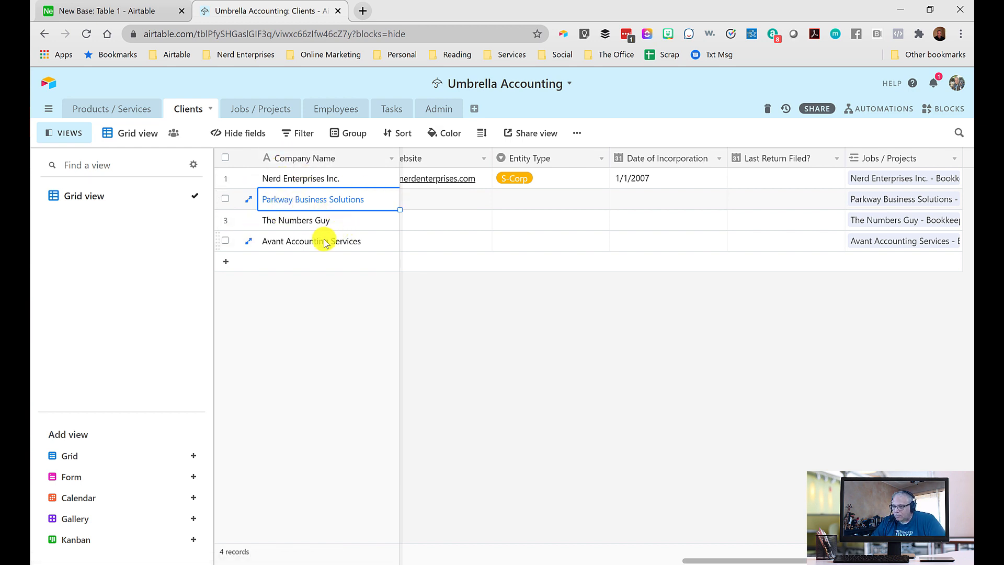
mouse_move(73, 480)
click(65, 479)
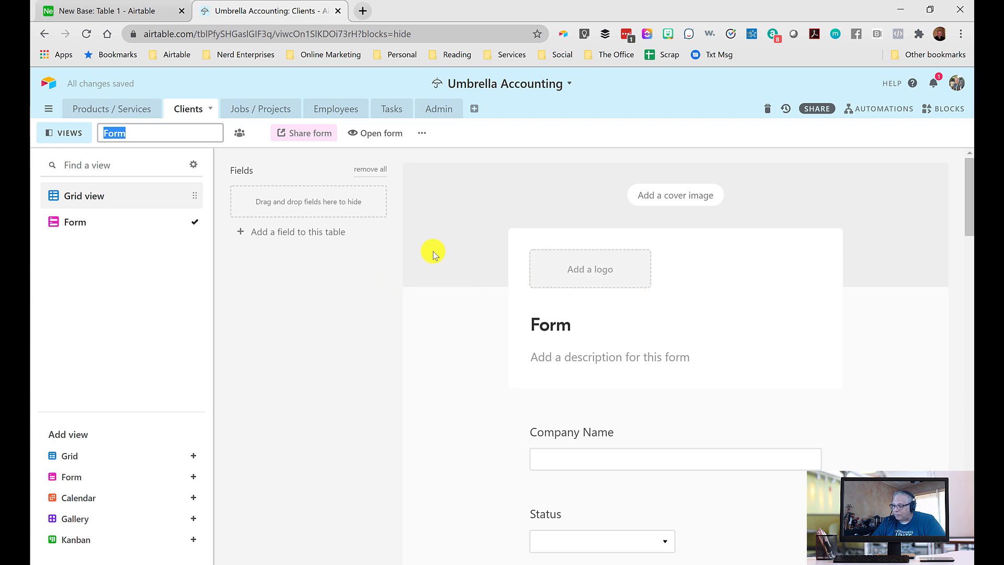
click(143, 130)
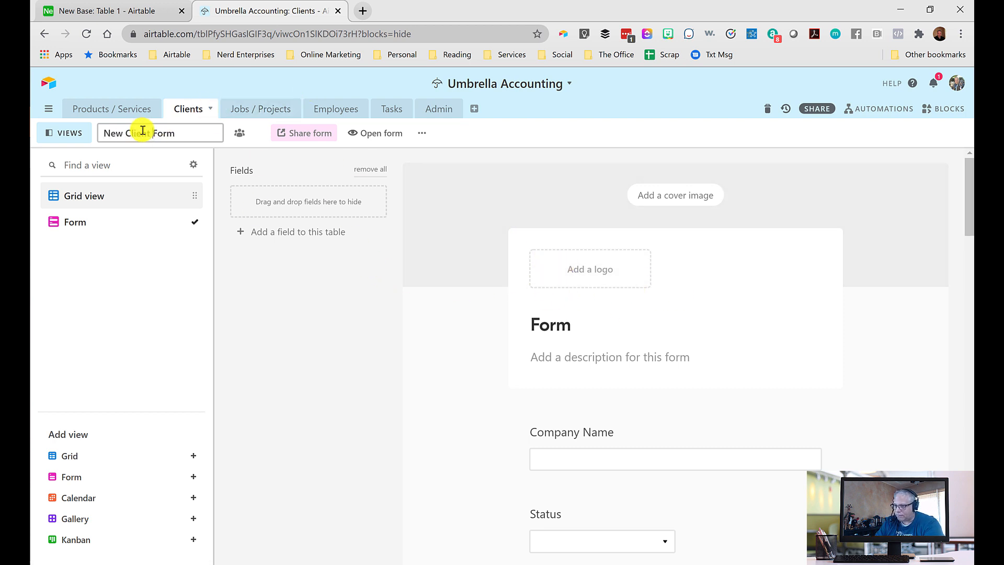
key(Return)
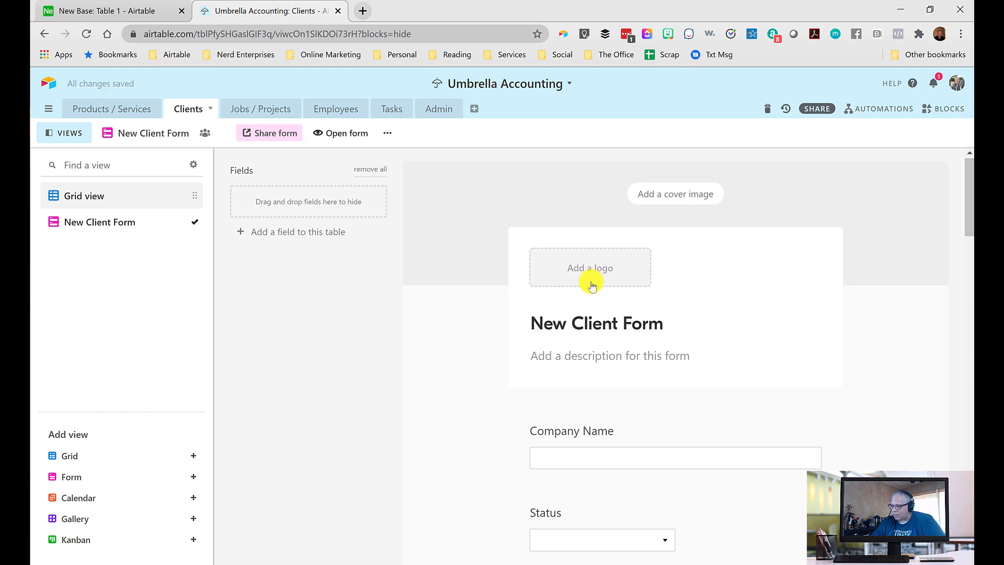
Step: Review the New Client Form's fields, share it through a private link, and return to the Clients grid view
scroll(591, 285, down, 6)
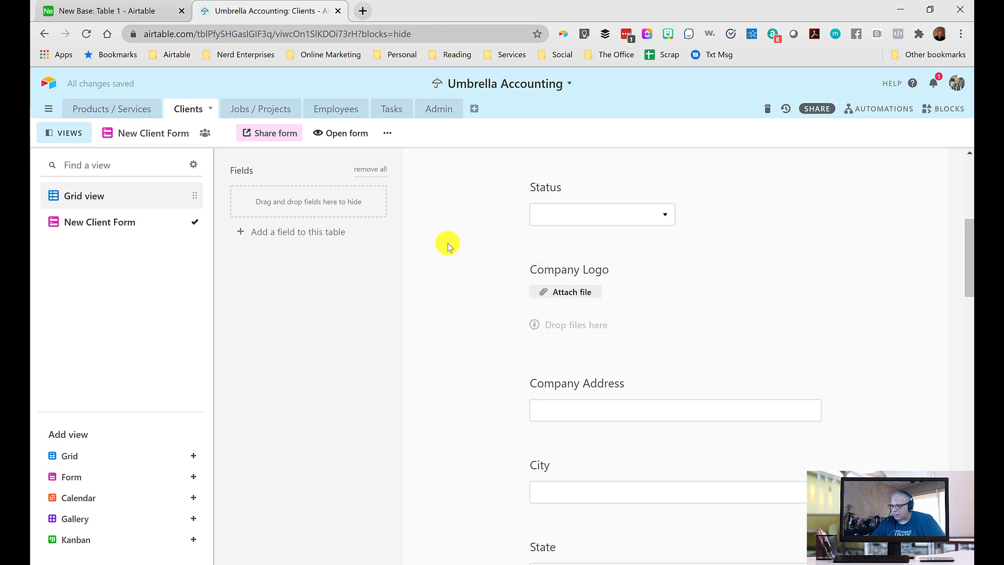
scroll(565, 312, down, 6)
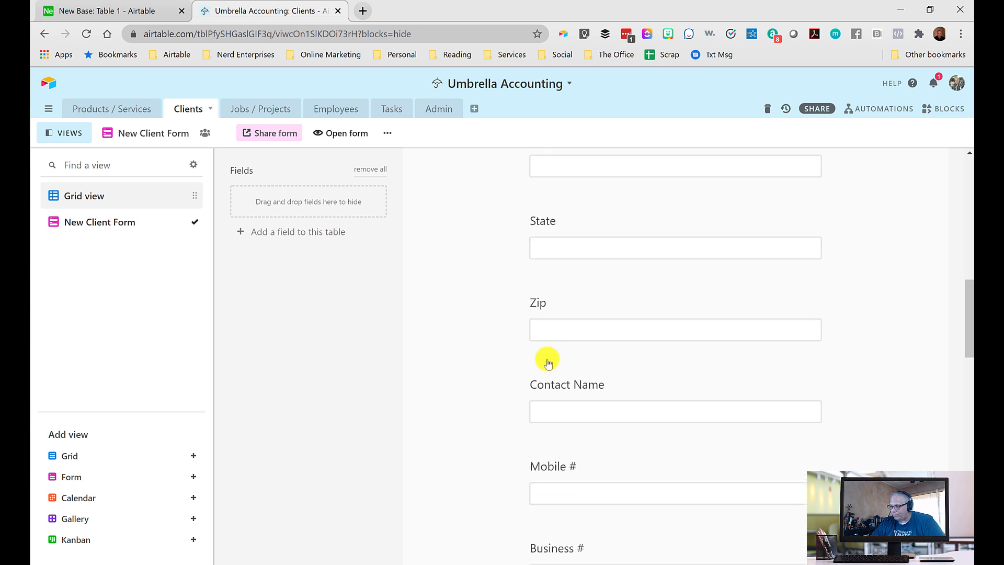
click(276, 131)
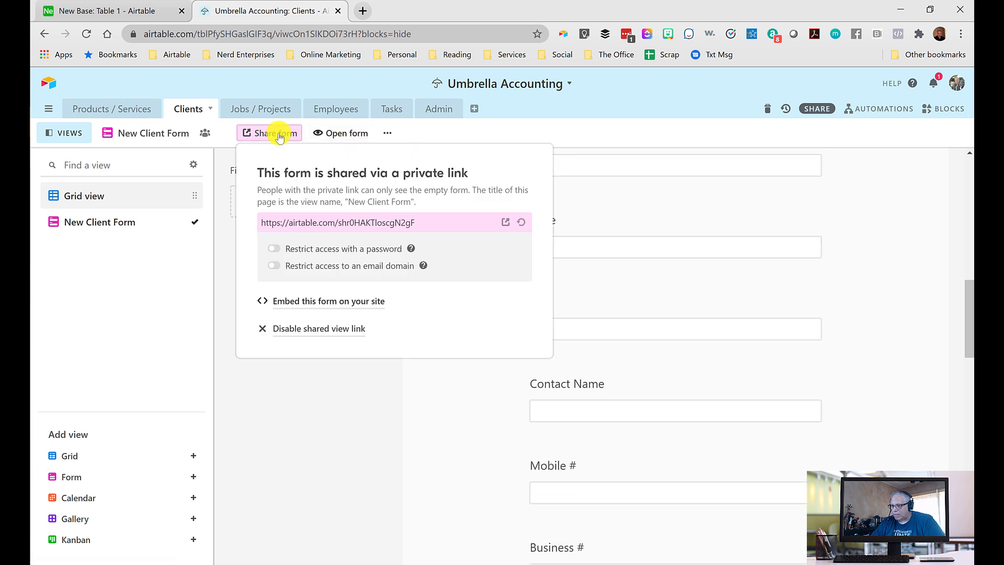
click(421, 222)
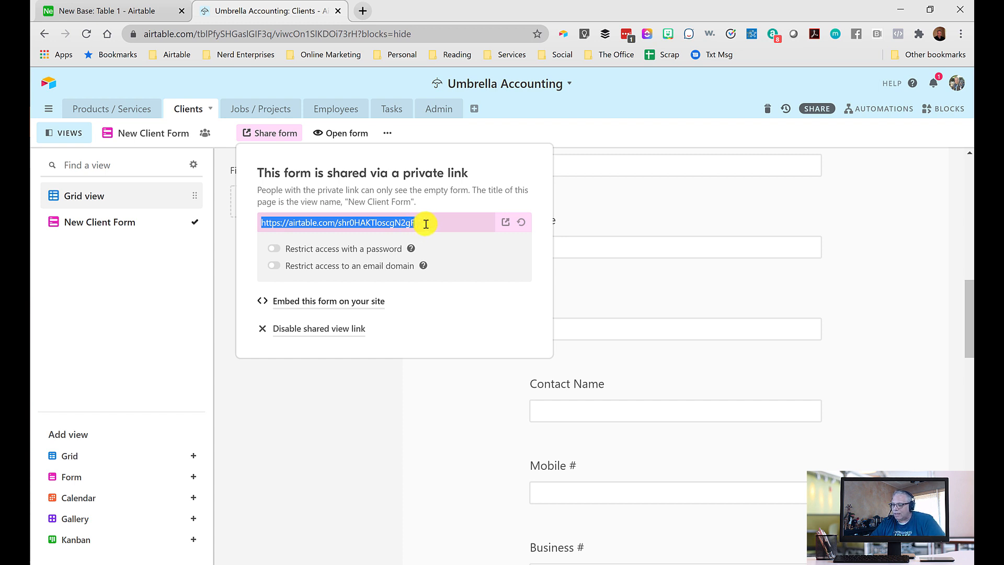
click(343, 366)
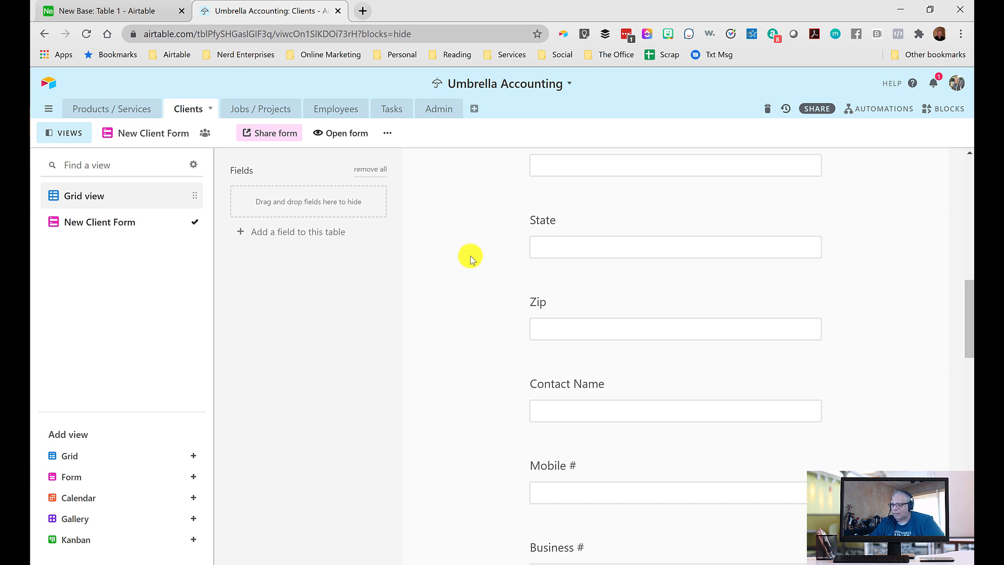
scroll(467, 262, up, 10)
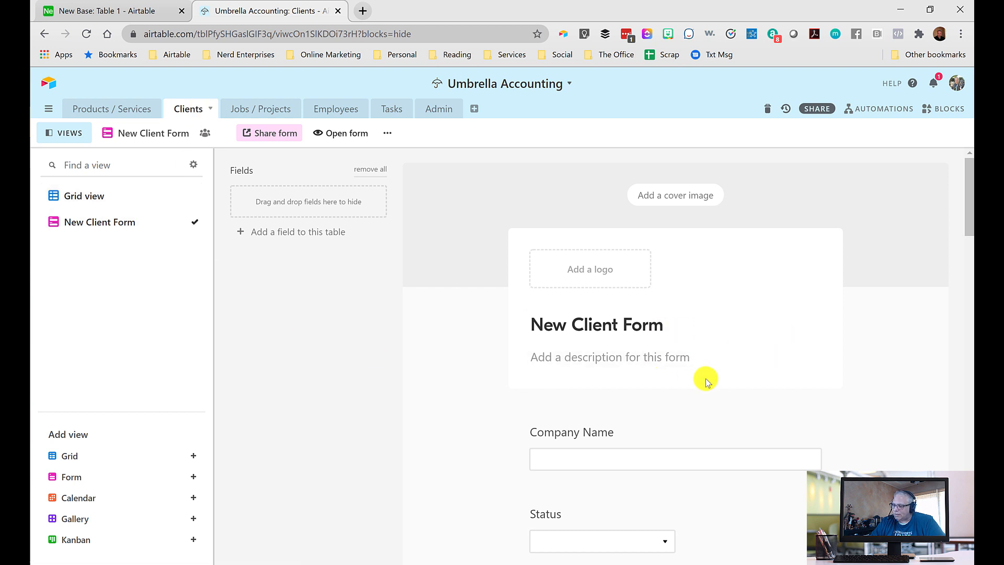
click(72, 198)
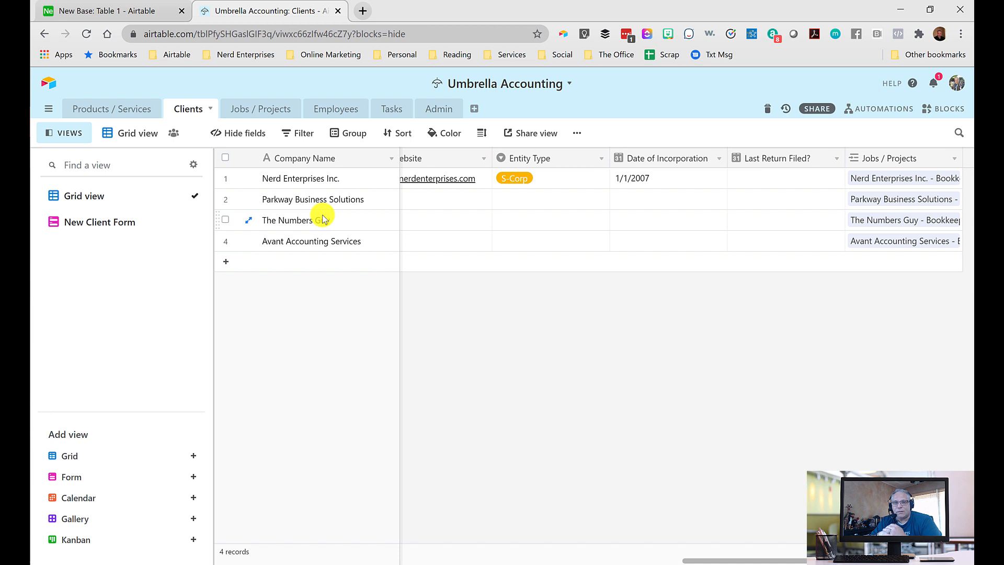
Step: Add a new record to the Jobs / Projects table and set its Status to Active
click(267, 110)
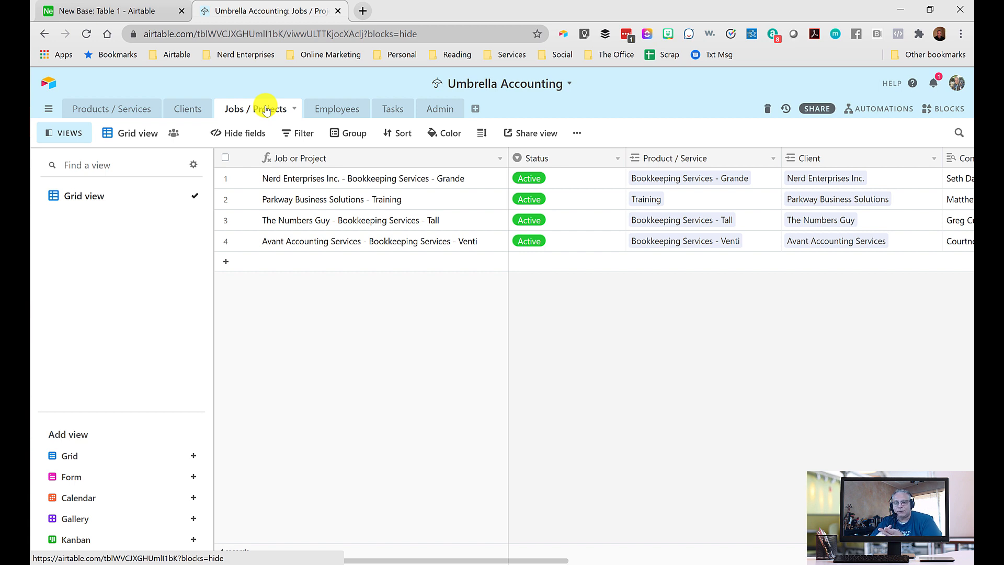
click(225, 262)
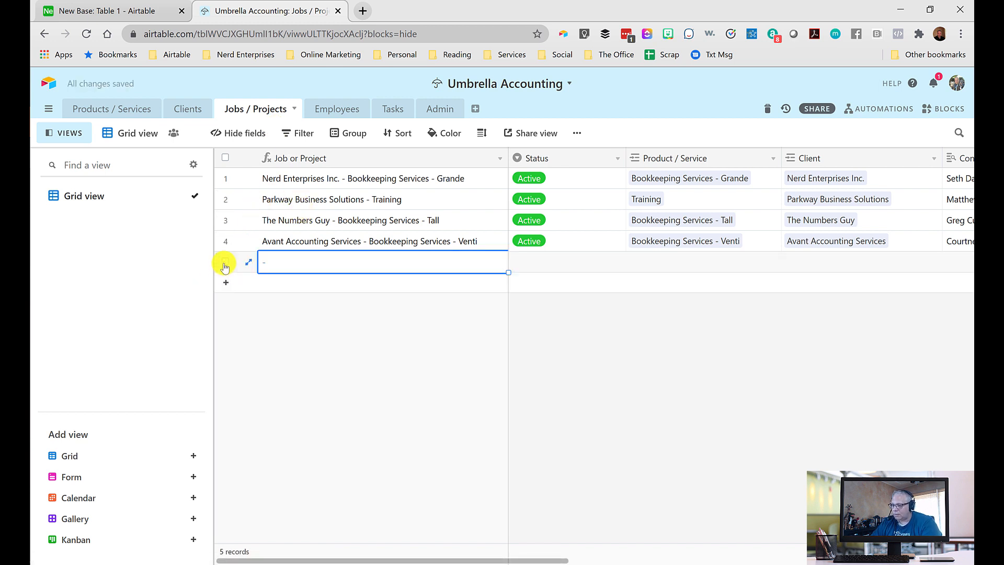
click(533, 260)
click(533, 261)
click(567, 322)
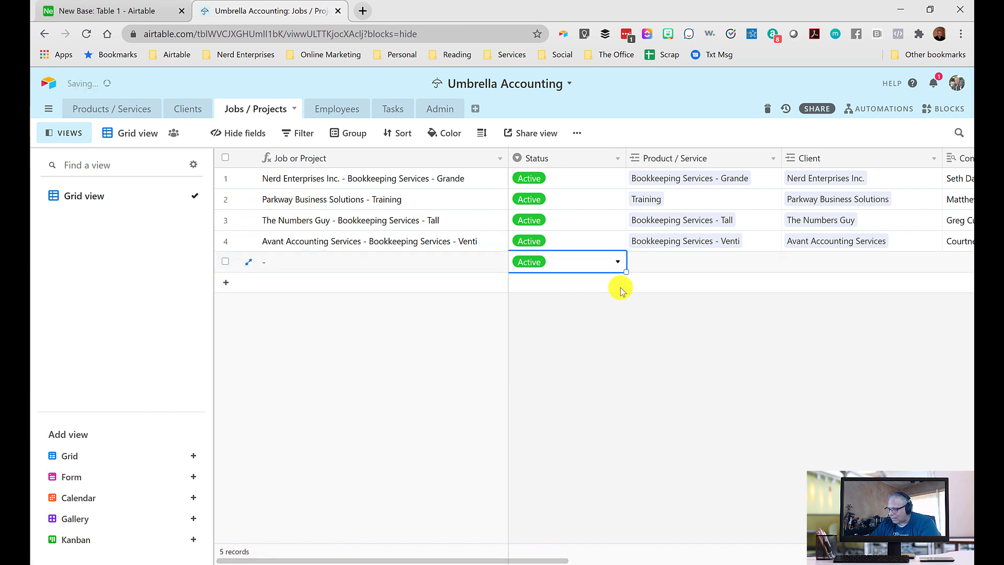
Step: Link the new job's Product / Service field to the Tax Prep - S-Corp record
click(651, 263)
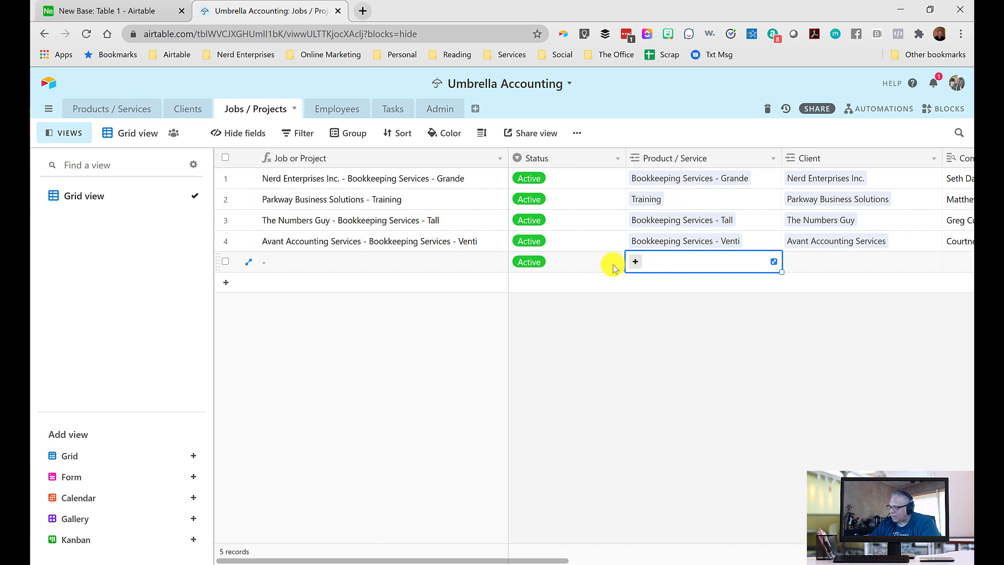
click(636, 263)
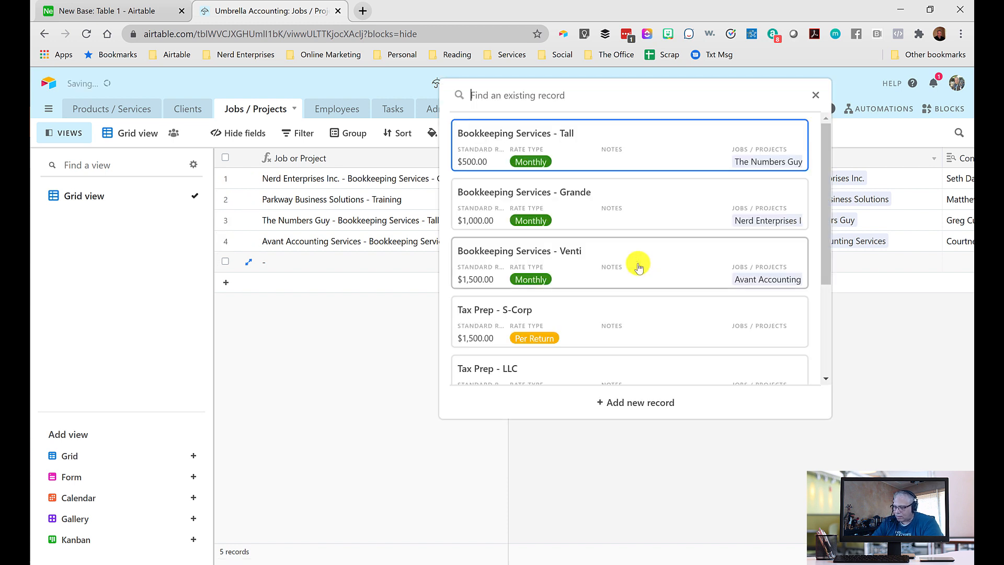
text(tax)
click(509, 135)
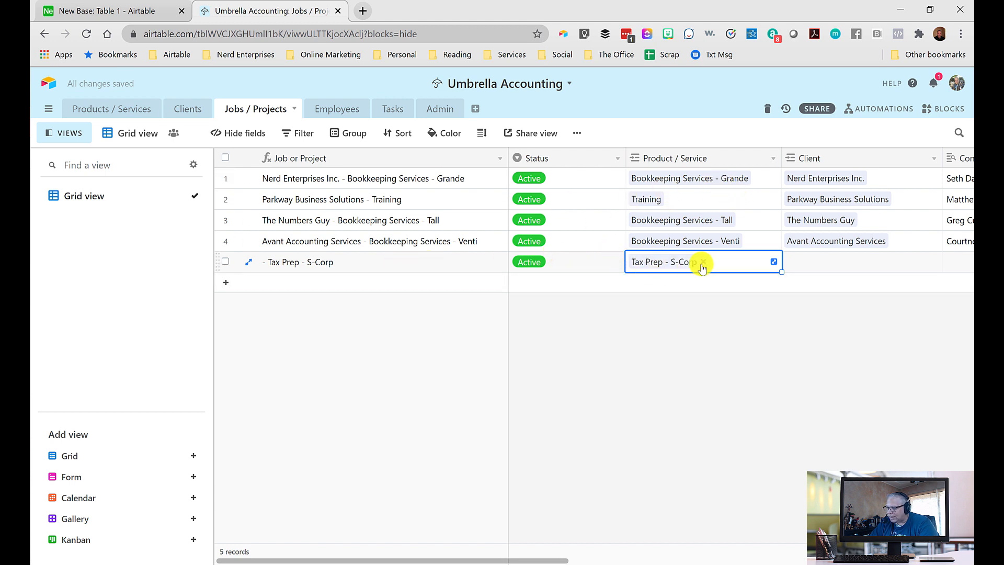
Step: Link the Tax Prep - S-Corp job's Client field to Nerd Enterprises Inc
key(Tab)
scroll(704, 311, right, 3)
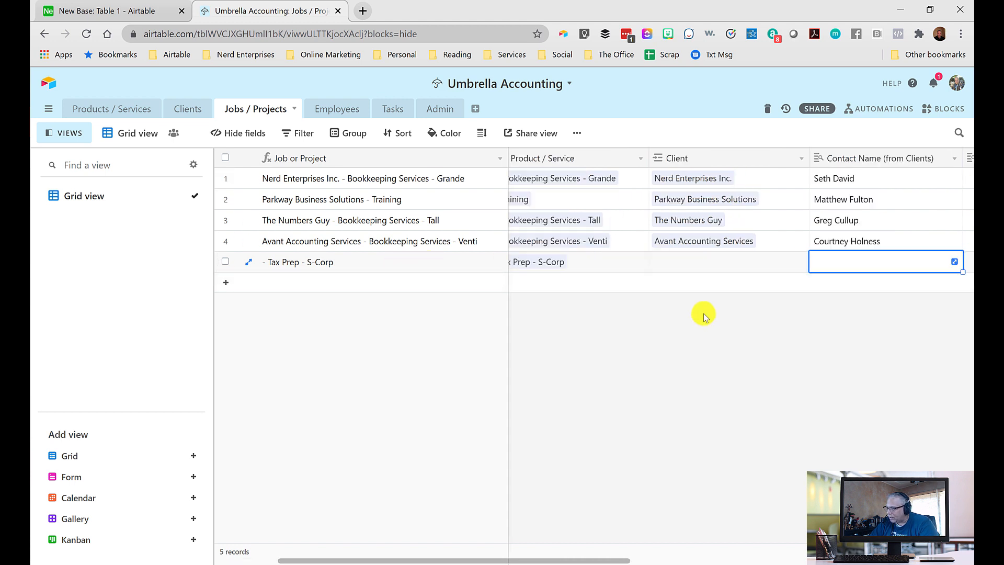
text(nerd)
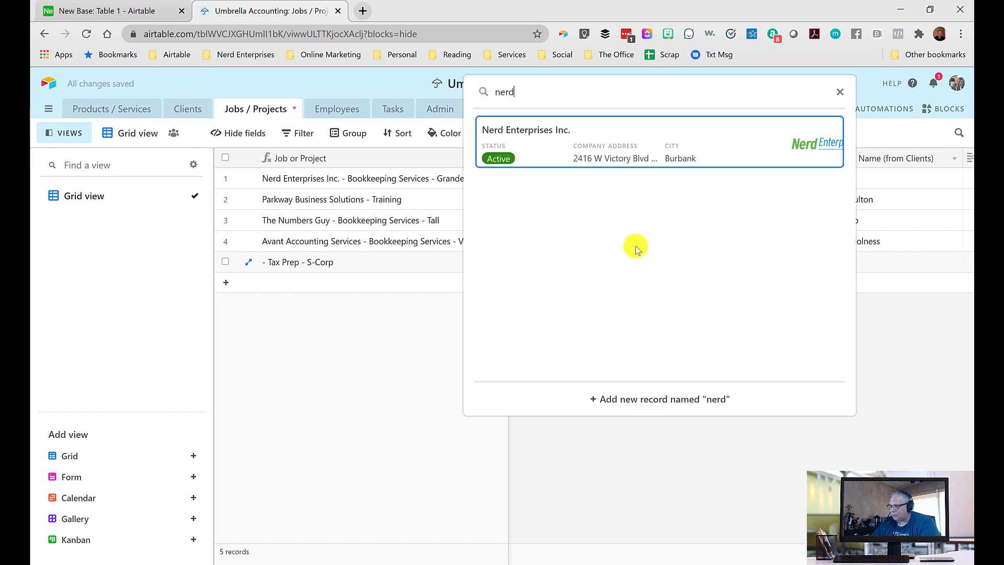
click(534, 133)
key(Tab)
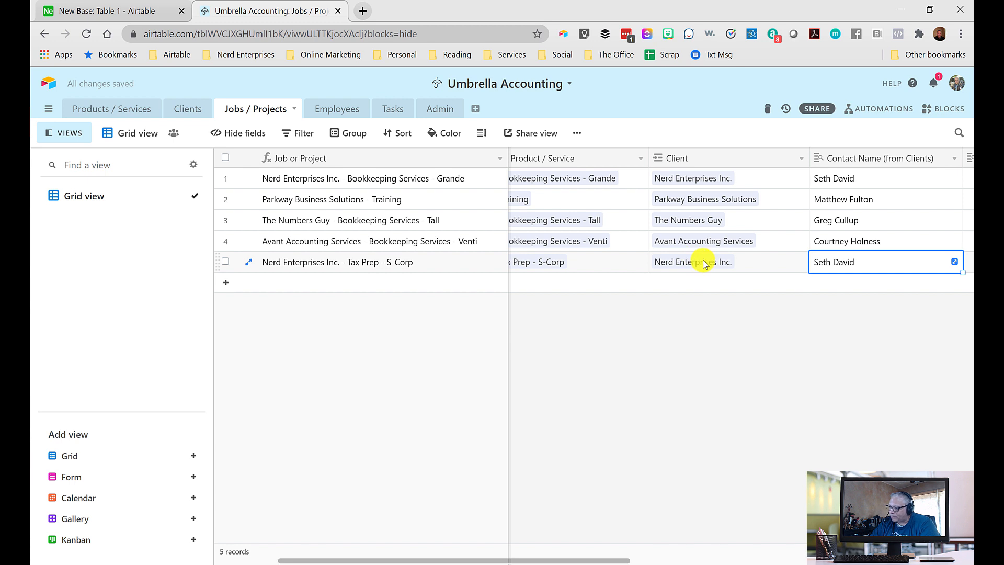
Step: Examine the new job's Contact Name and Standard Fee lookups and the neighbouring Quoted Fee field
key(Tab)
click(740, 262)
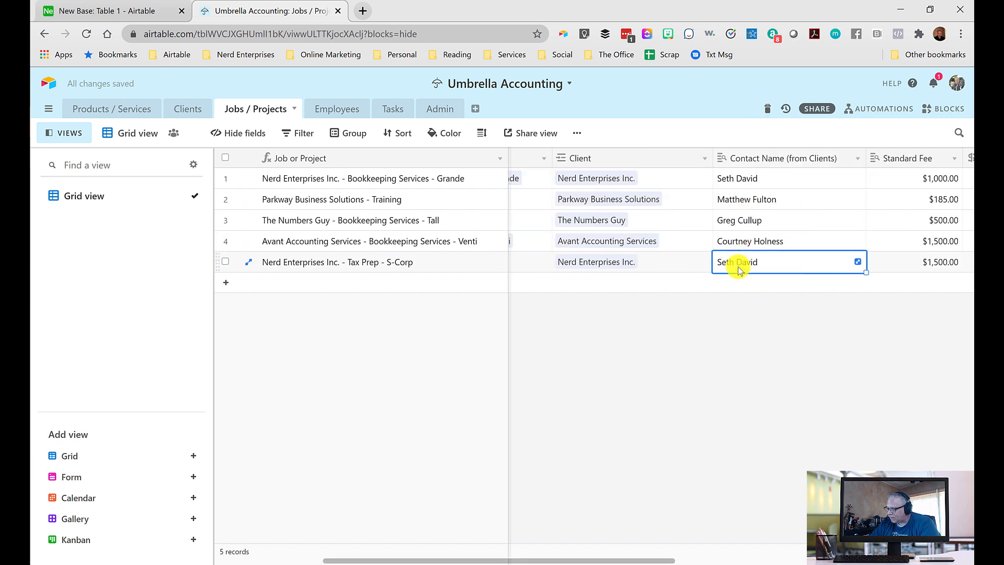
key(Tab)
key(Tab)
key(shift+Tab)
key(Tab)
key(Tab)
key(shift+Tab)
key(Tab)
key(Tab)
key(shift+Tab)
key(shift+Tab)
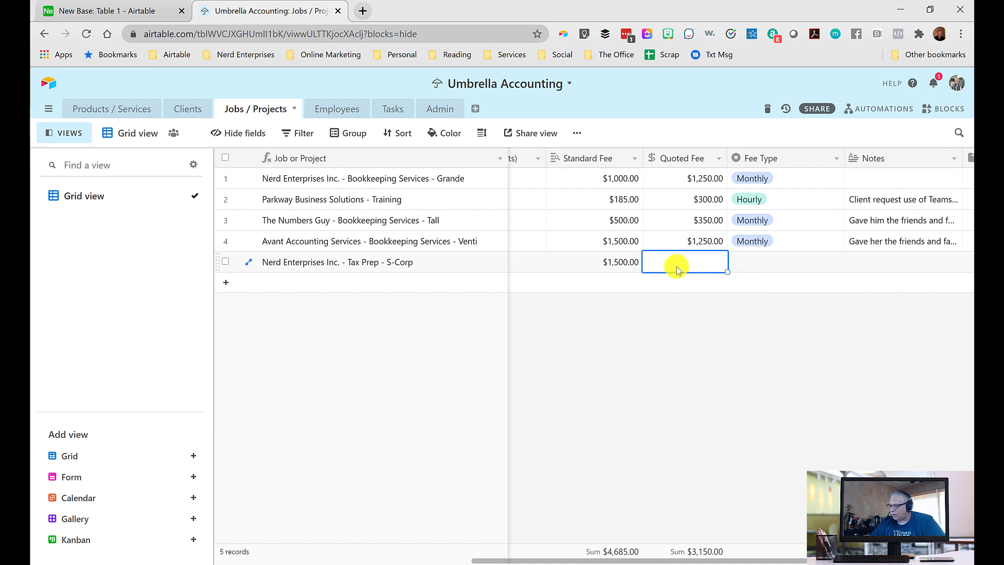
Step: Set the new job's Quoted Fee to $1,750.00 and its Fee Type to Per Return
text(1750)
key(Return)
key(Up)
key(Right)
key(Down)
text(mon)
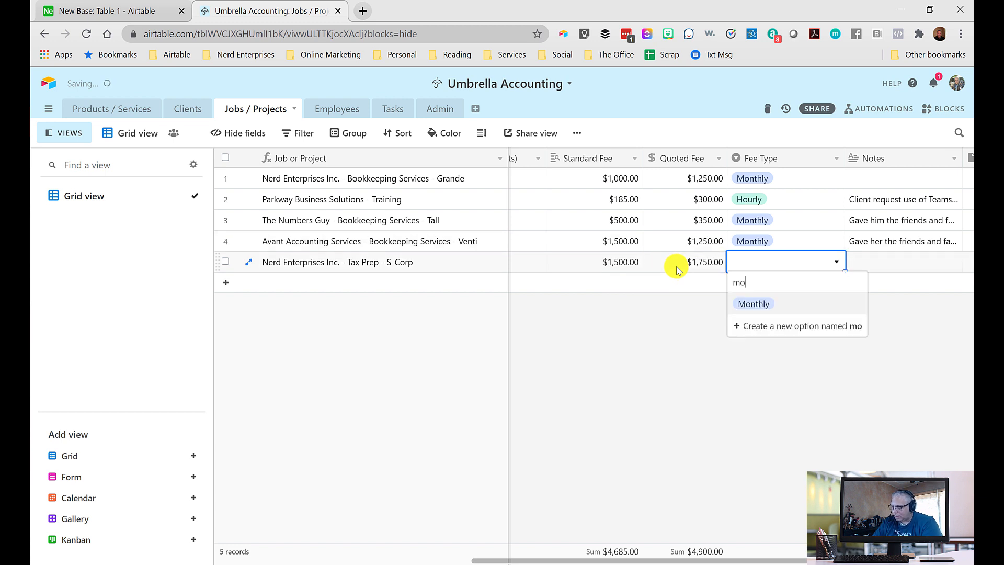
key(BackSpace)
key(BackSpace)
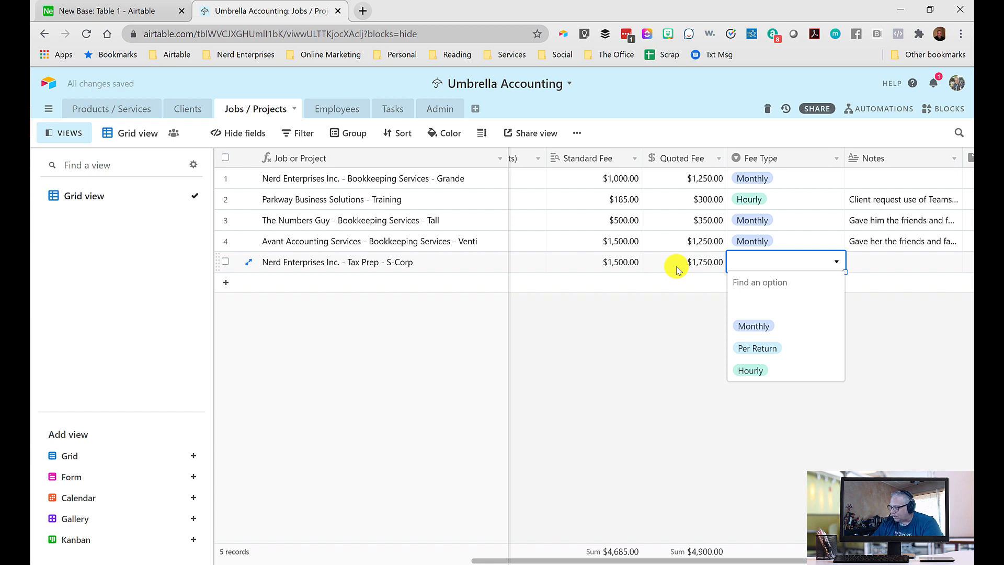
click(761, 349)
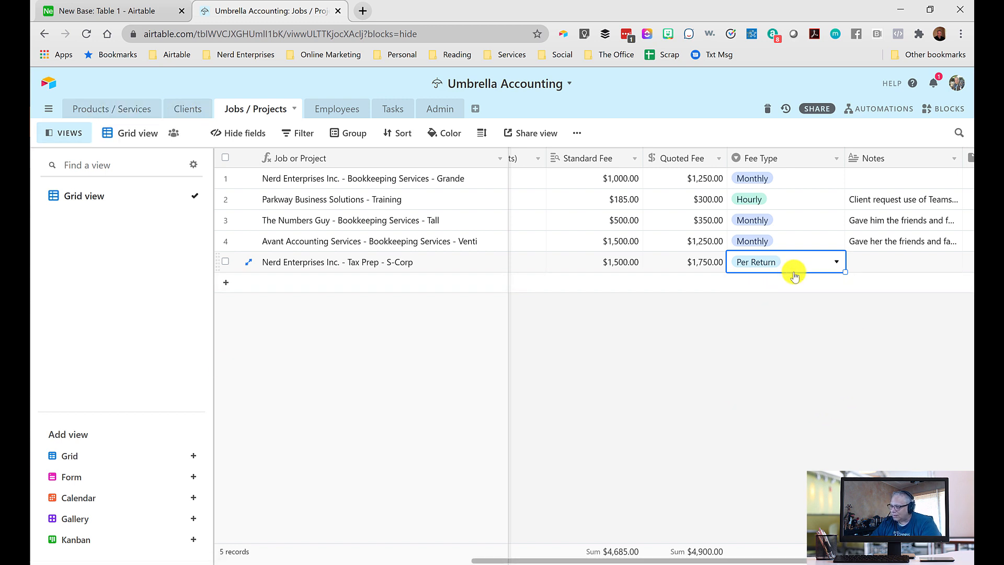
Step: View the new job's Notes cell in its expanded editor, close it, and open the Notes field's settings to check its type
key(Tab)
key(Tab)
key(shift+Tab)
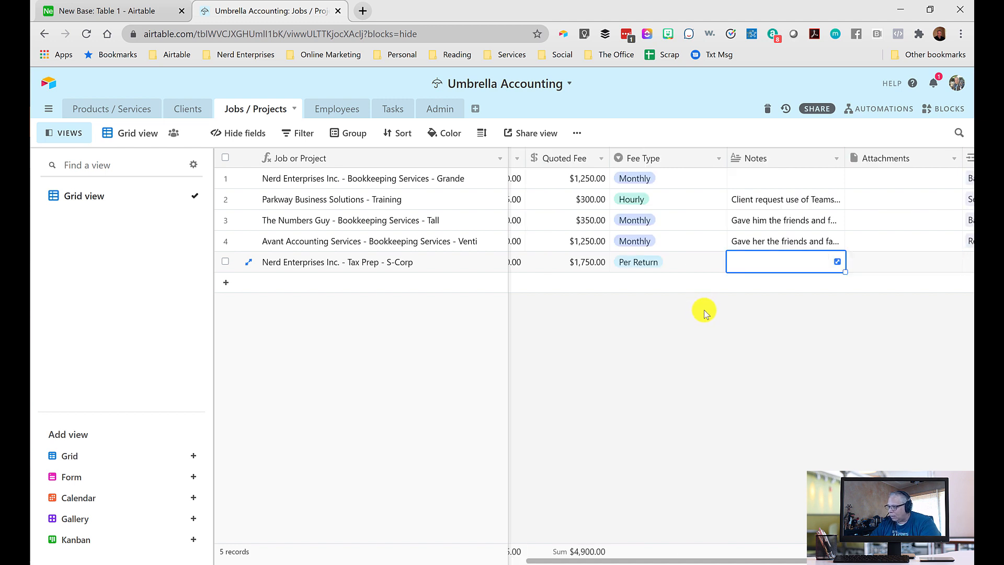
click(837, 263)
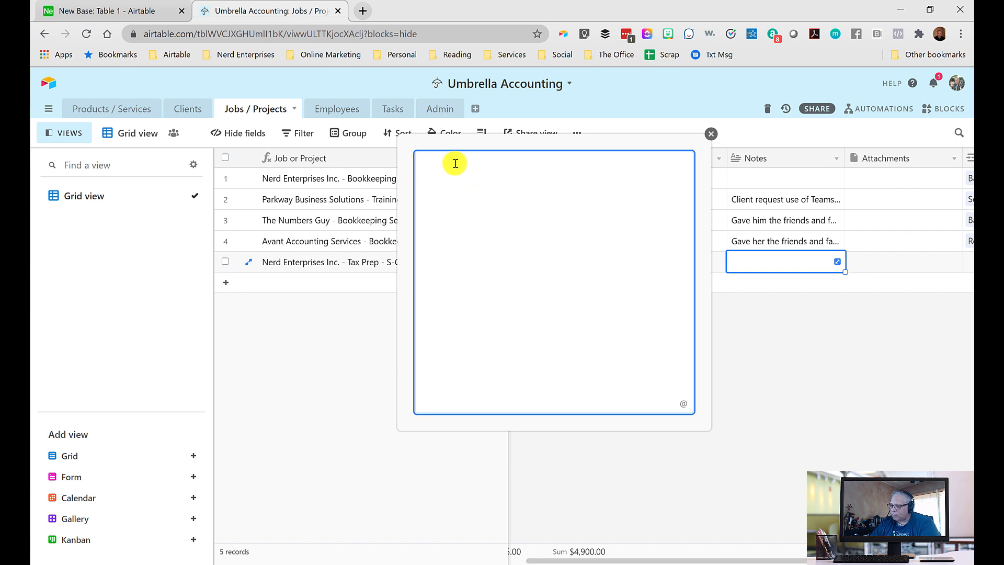
click(712, 135)
double_click(757, 157)
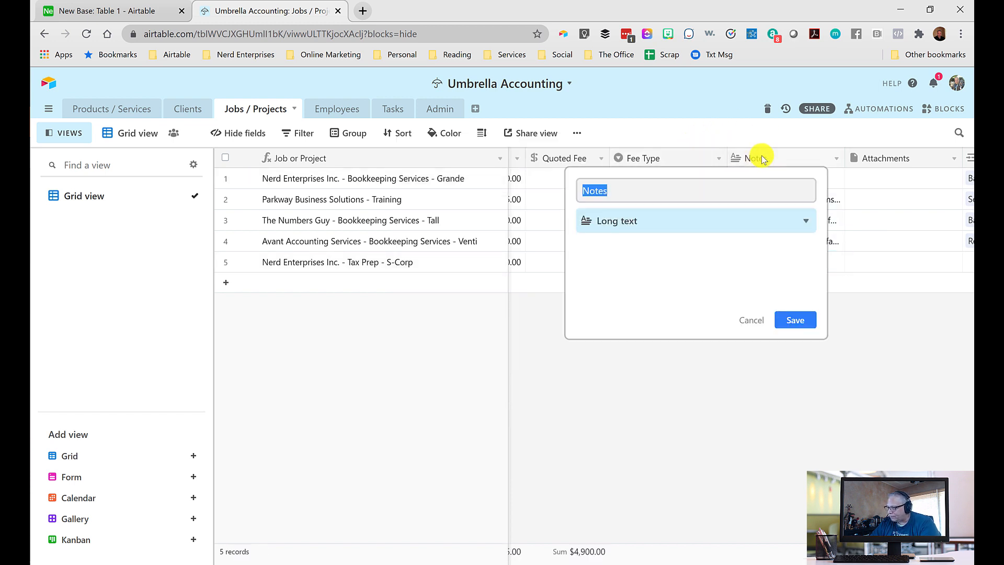
Step: Enable rich text formatting for the Notes field and view the formatting options in the Tax Prep - S-Corp job's Notes cell
click(574, 264)
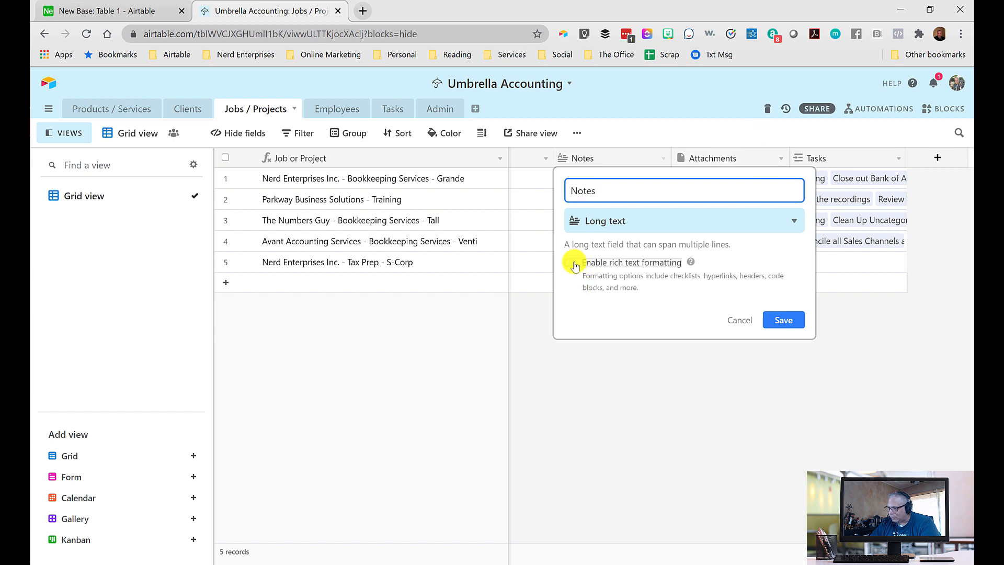
click(790, 321)
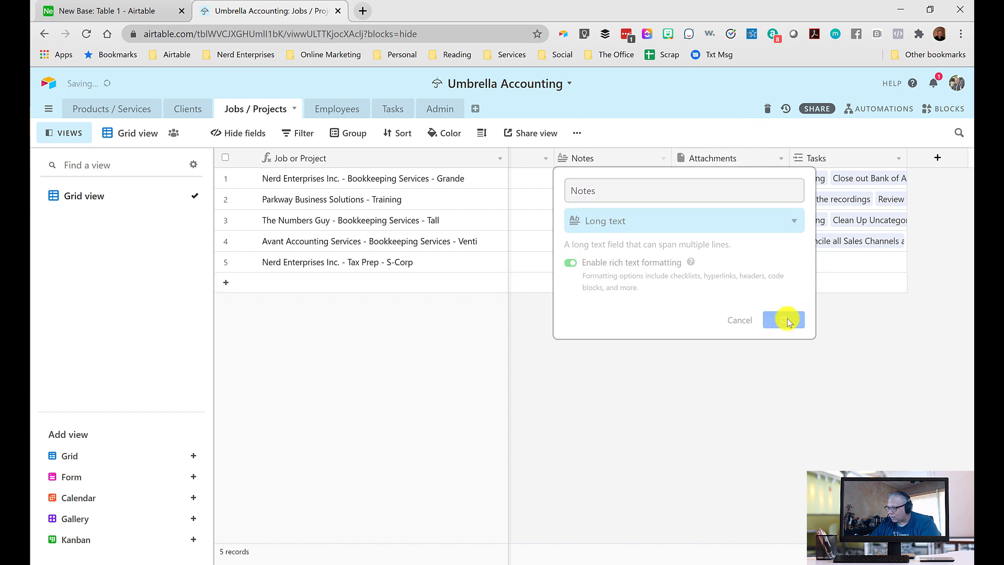
click(621, 262)
click(617, 264)
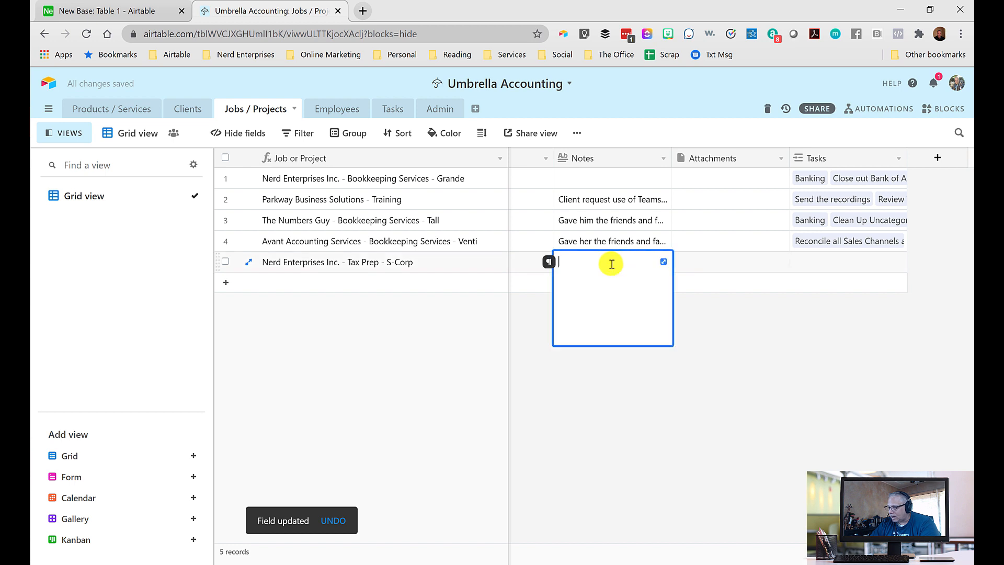
mouse_move(547, 268)
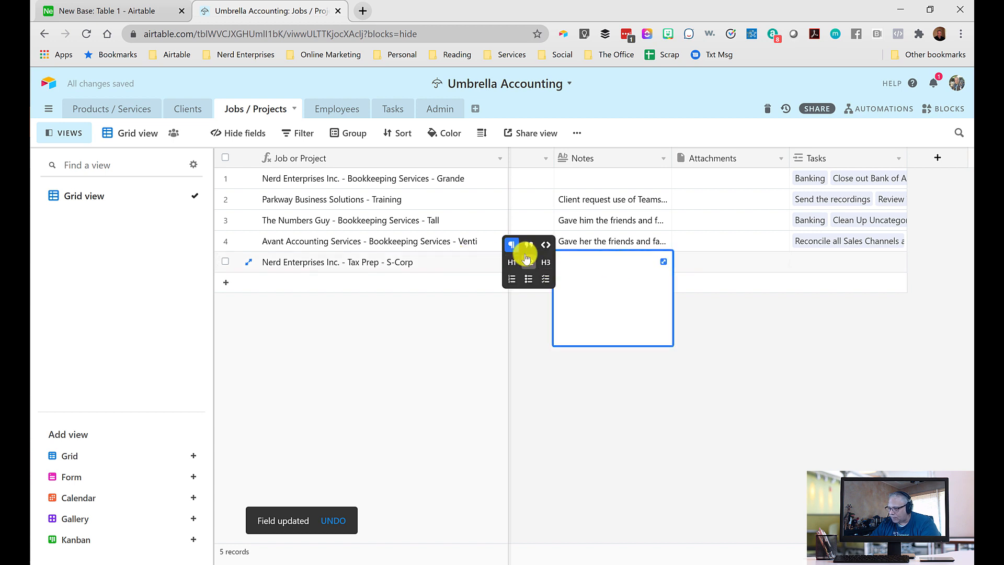
click(708, 260)
click(619, 263)
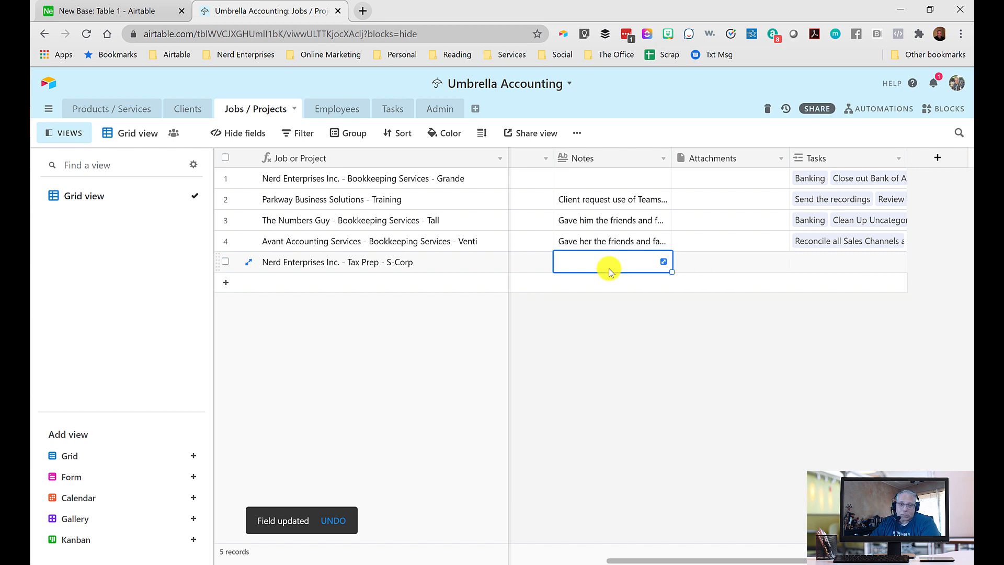
Step: Review the Tax Prep - S-Corp job's fields from Status across to Tasks
key(Tab)
key(Tab)
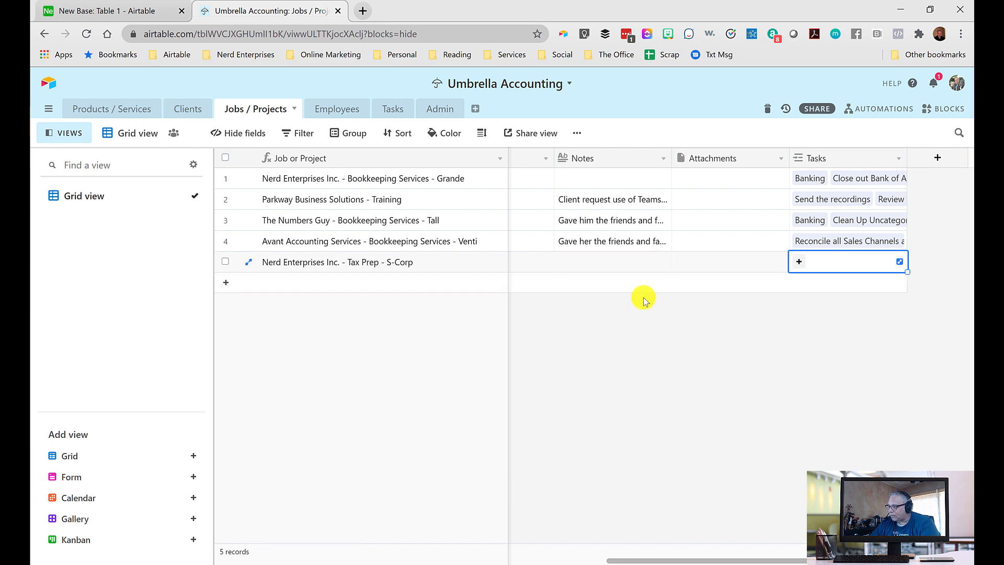
key(shift+Tab)
key(shift+Tab)
key(shift+Tab)
key(shift+Tab)
key(shift+Tab)
key(shift+Tab)
key(shift+Tab)
key(shift+Tab)
key(shift+Tab)
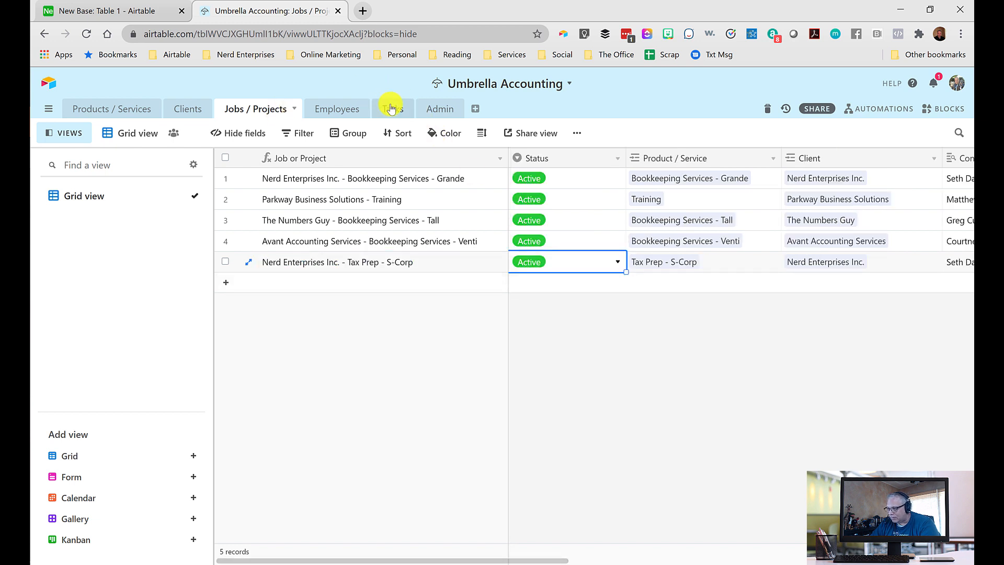
key(Tab)
key(Tab)
key(Tab)
key(Tab)
key(Tab)
key(Tab)
key(Tab)
key(Tab)
key(Tab)
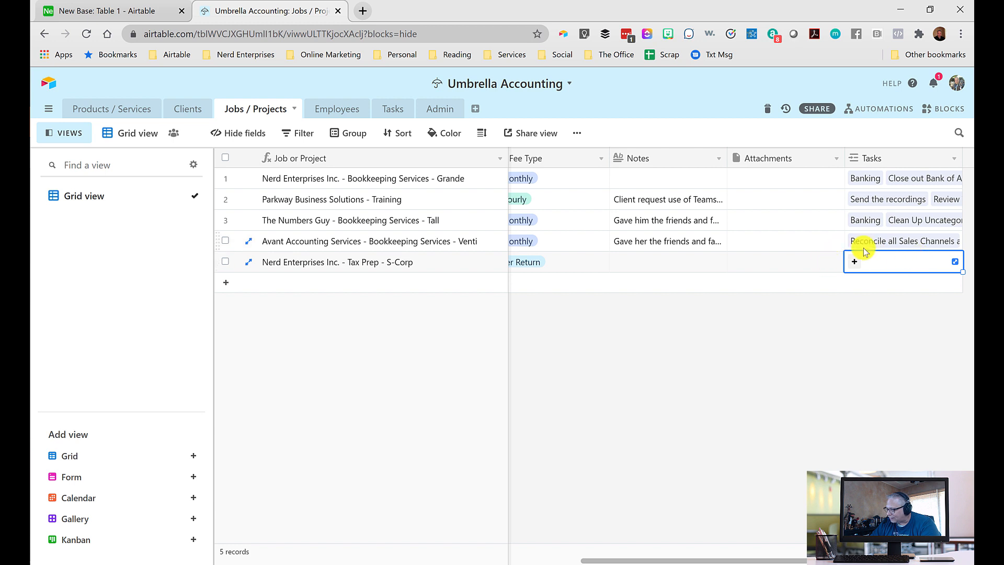
Step: Examine the Attachments field's type settings without changing them and view the upload sources available for the new job's attachments
click(750, 264)
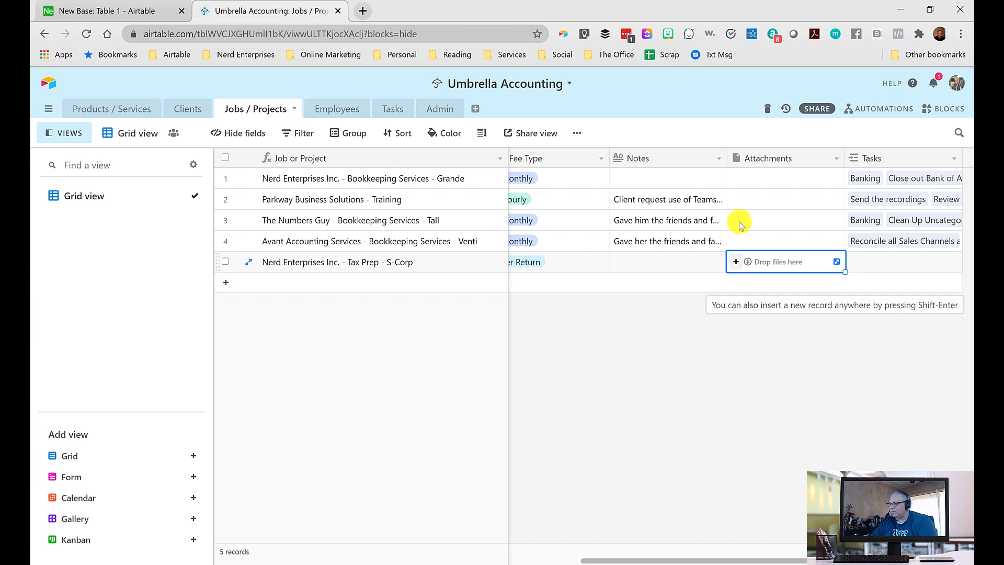
double_click(770, 158)
click(628, 219)
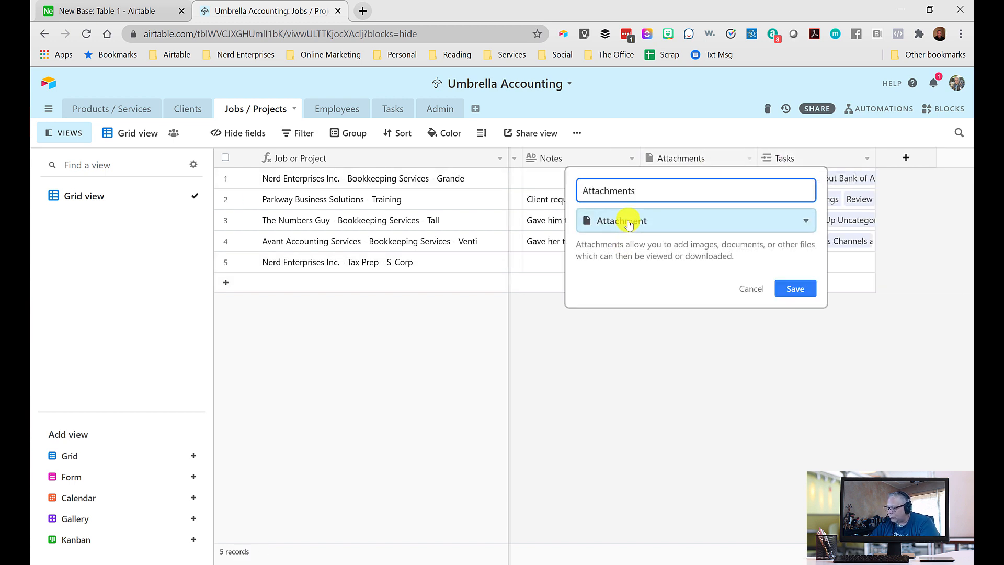
click(621, 319)
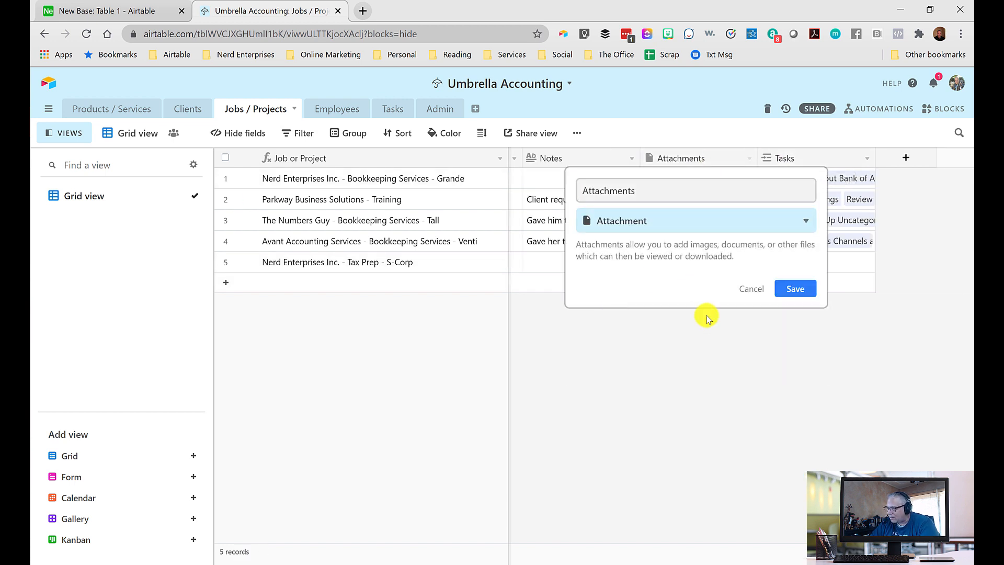
click(745, 290)
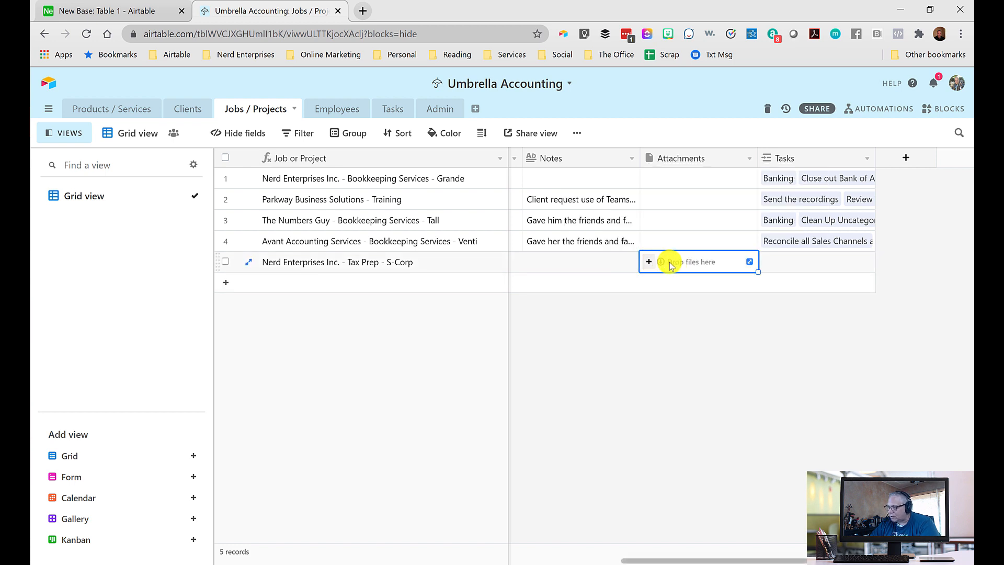
click(649, 263)
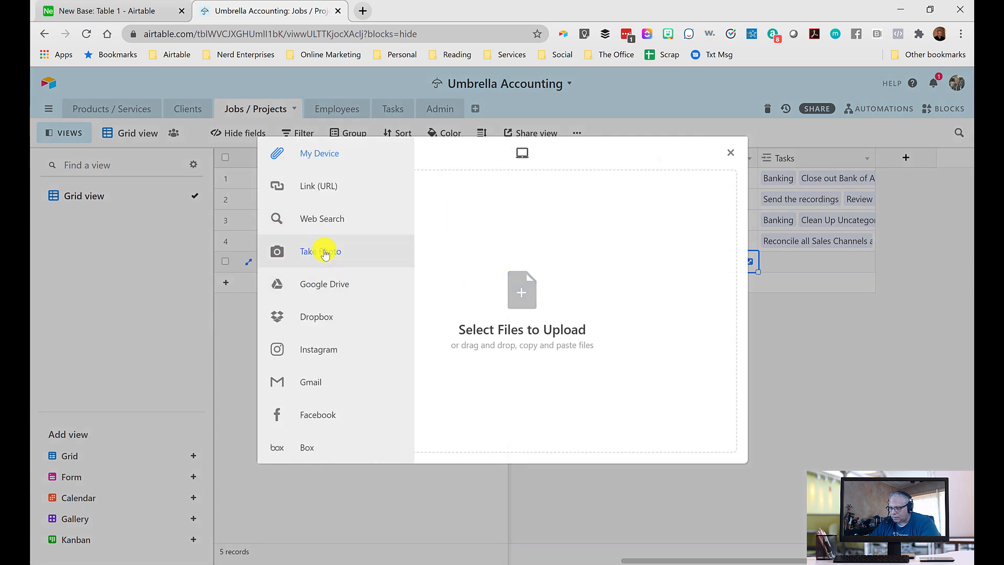
click(731, 153)
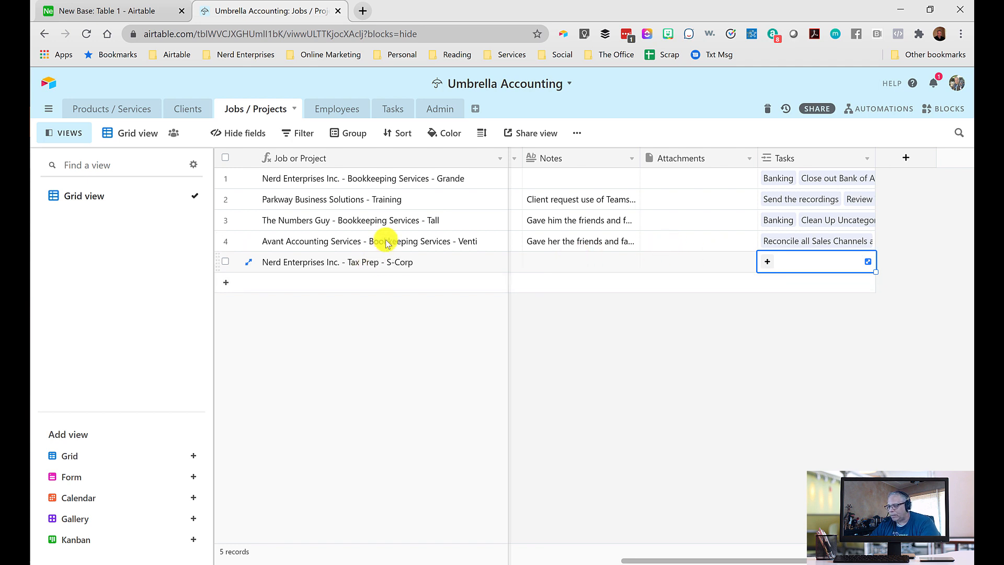
Step: View the Employees table, checking its Name and Notes fields
click(343, 111)
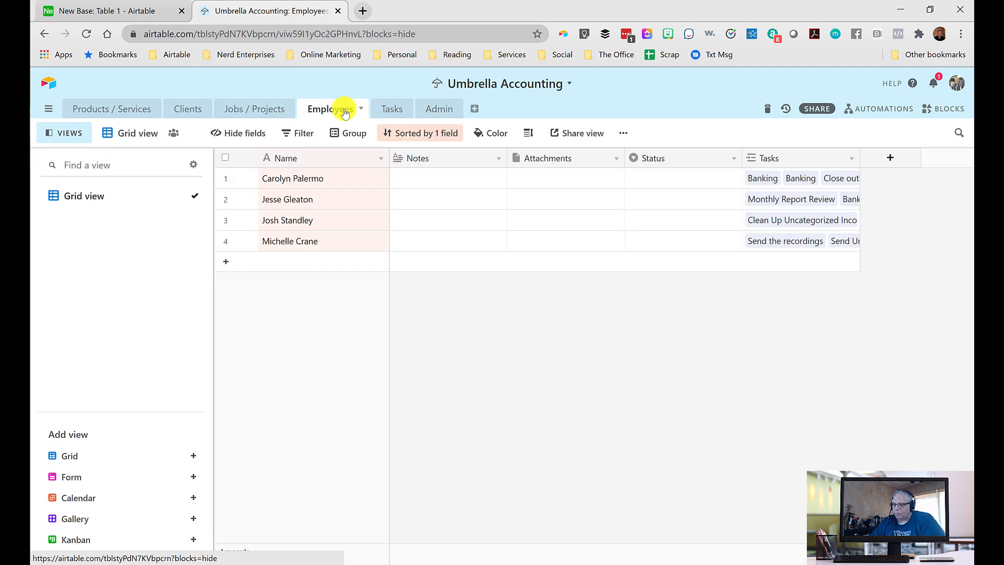
click(323, 182)
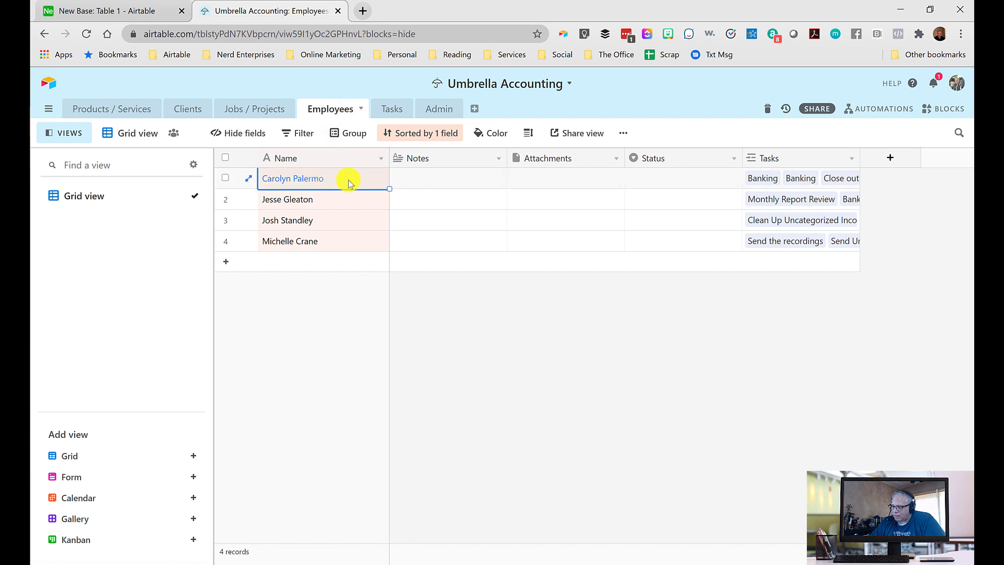
click(427, 179)
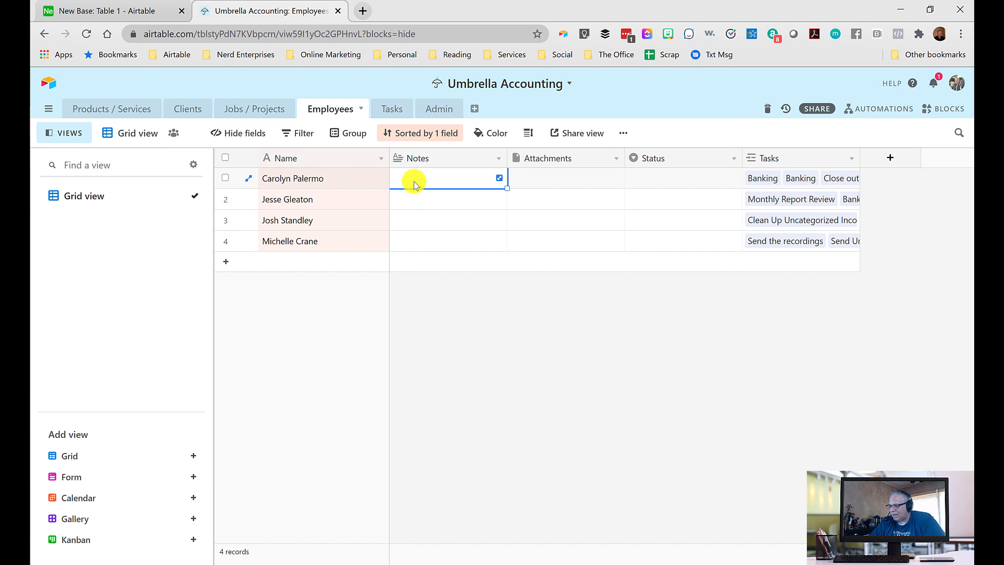
Step: View the Admin table and inspect the Name, Notes and Attachments cells of its first records
click(438, 111)
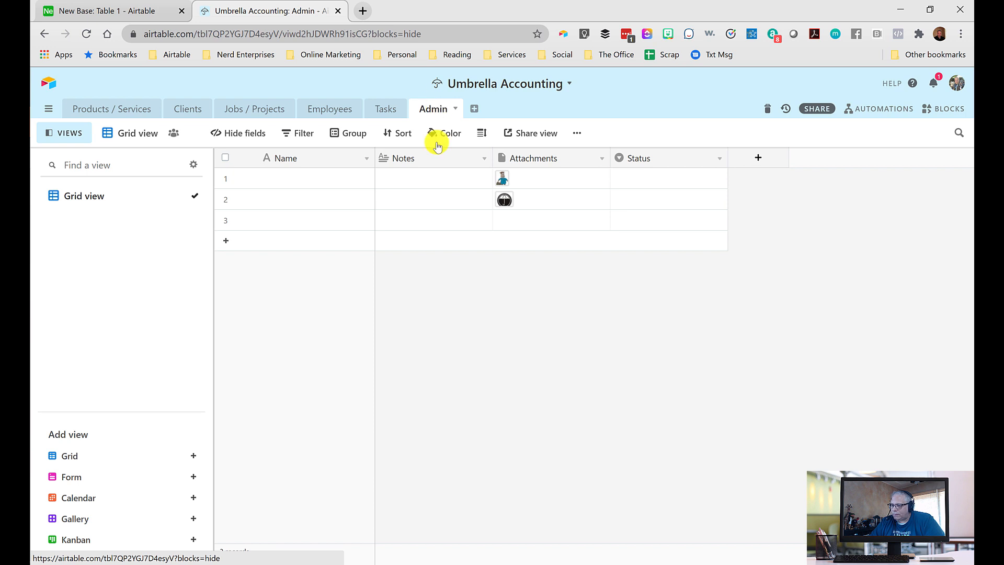
click(560, 176)
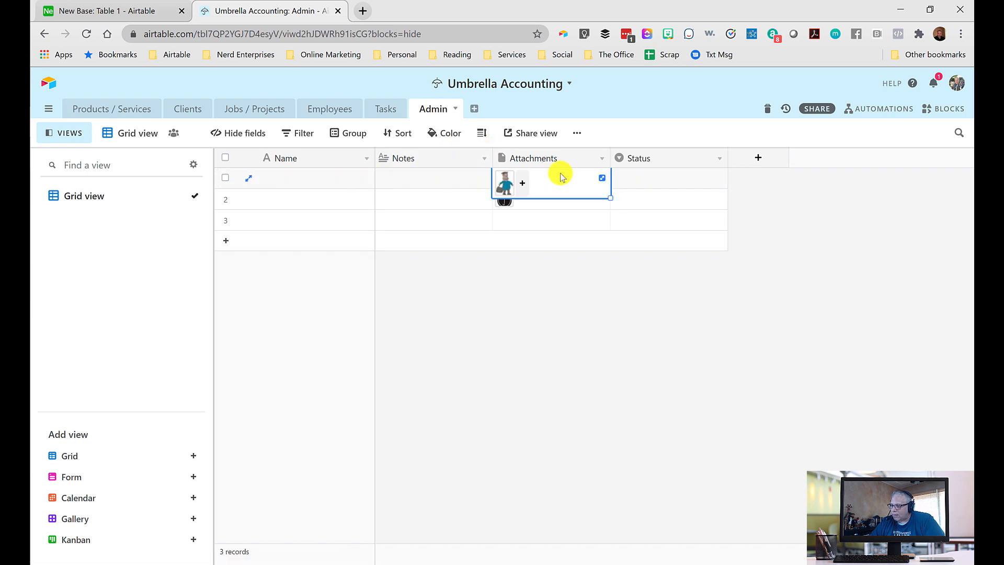
click(302, 180)
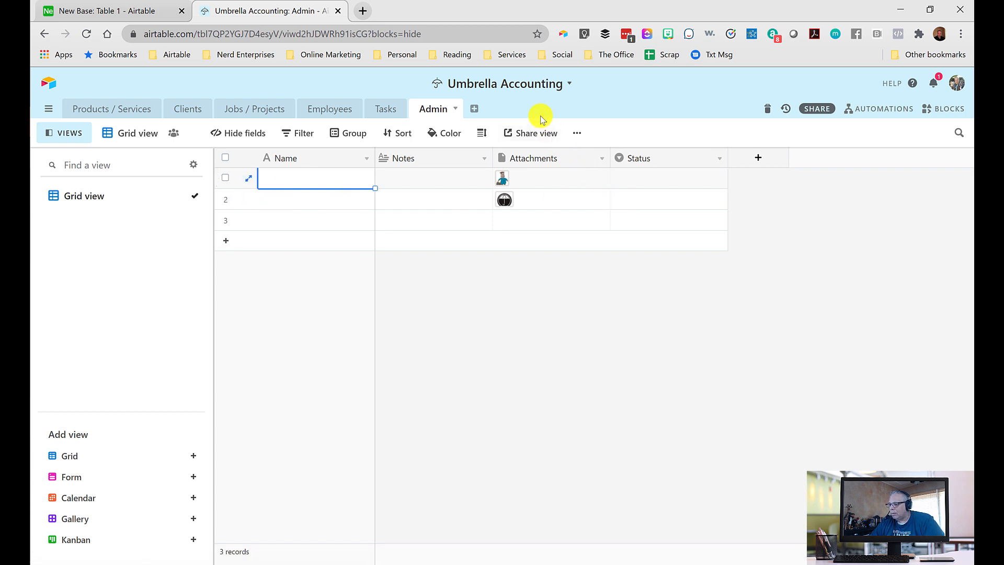
click(522, 181)
click(489, 183)
click(513, 199)
click(453, 179)
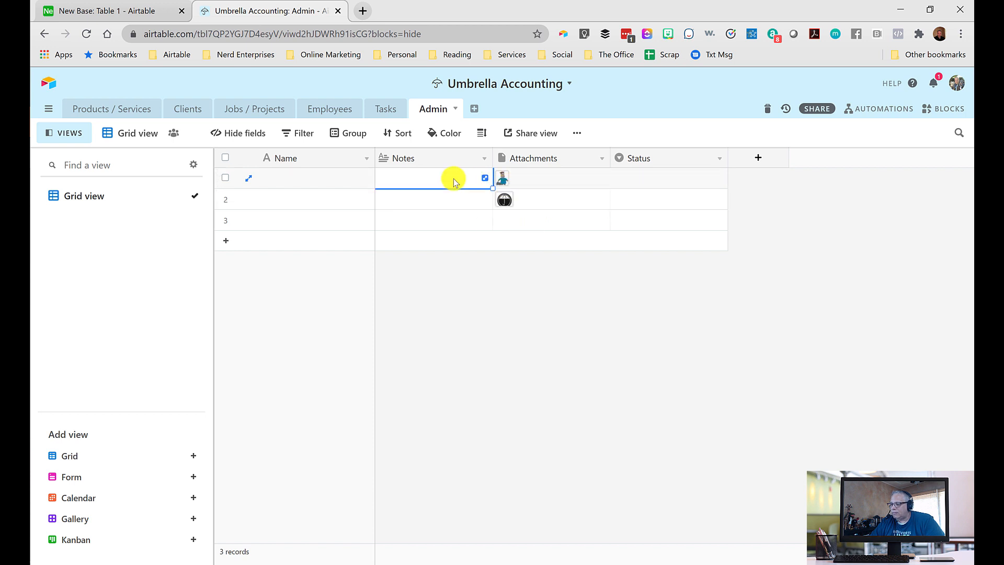
Step: View the Tasks table, checking the Description field's options and the fields across to Assigned To
click(387, 110)
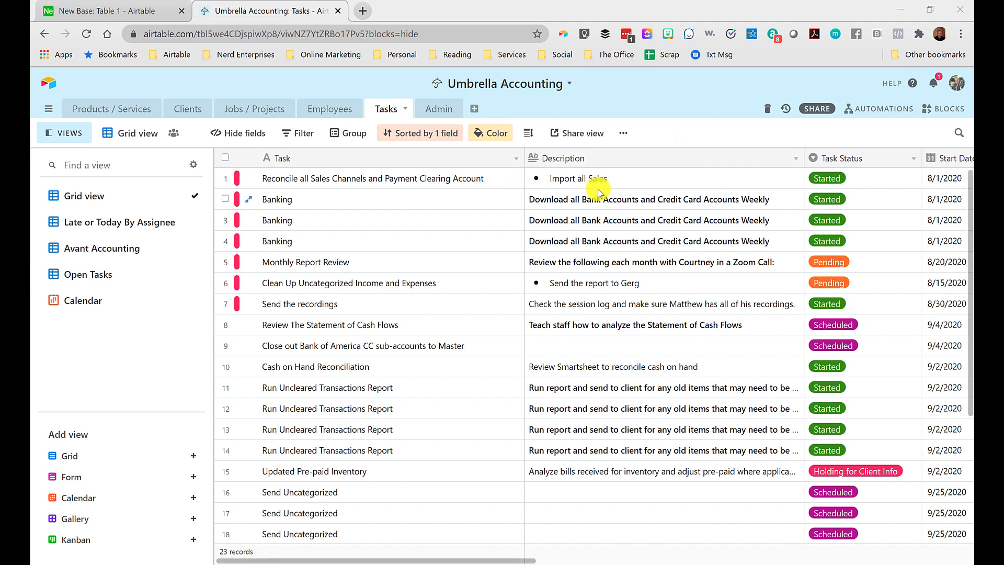
right_click(613, 158)
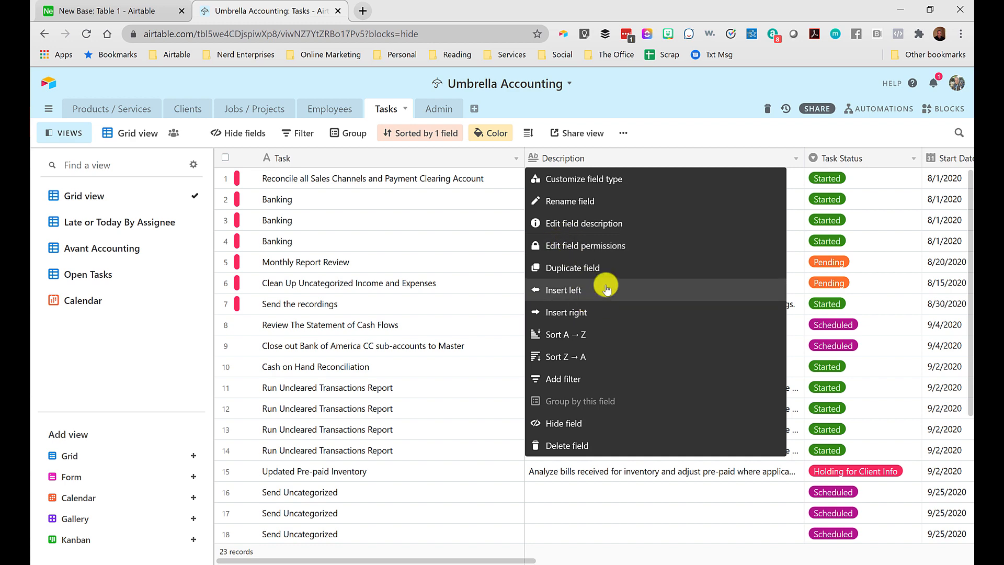
click(477, 184)
click(480, 186)
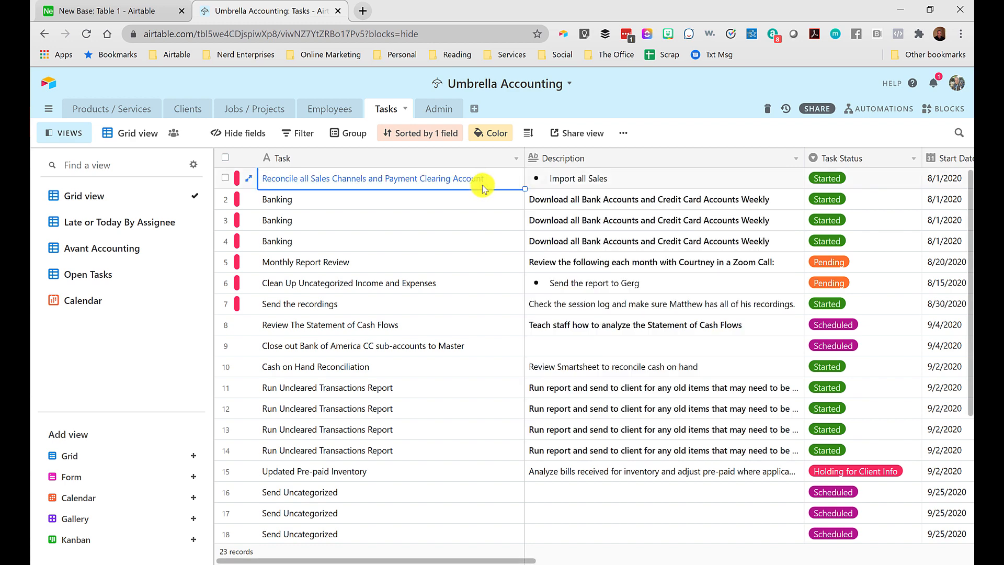
key(ctrl+Right)
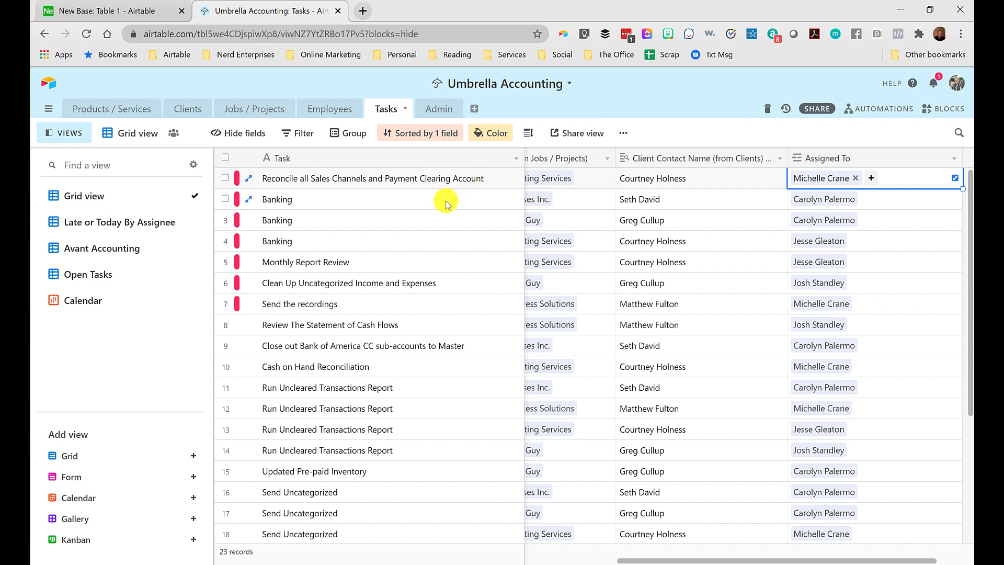
drag(912, 560, 986, 553)
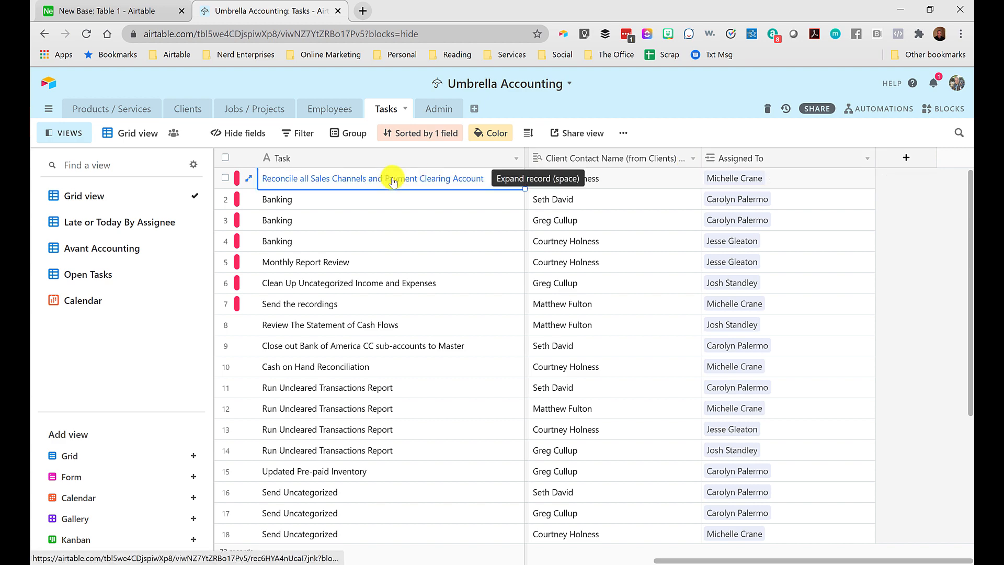
scroll(393, 181, left, 10)
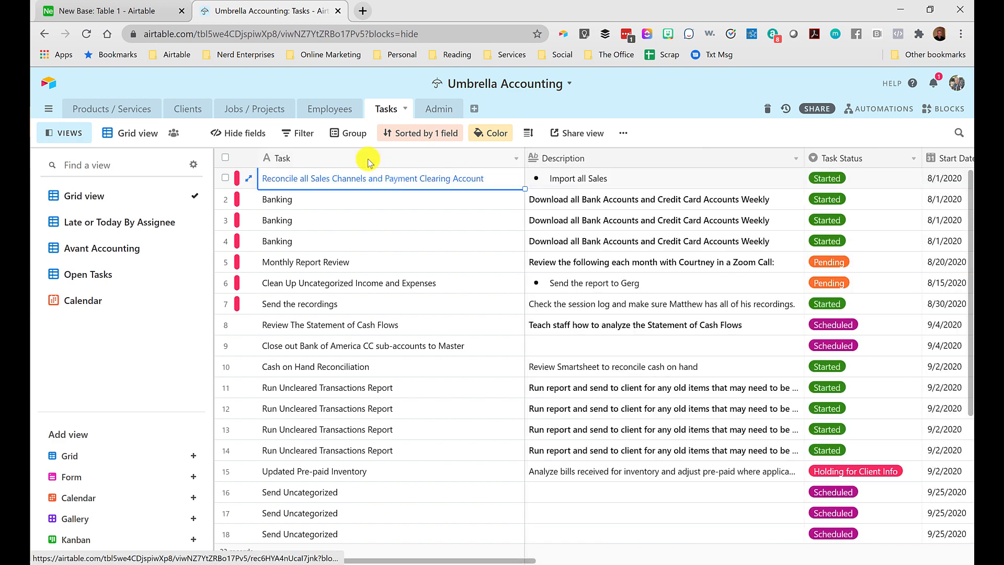
Step: Check the Task field, and look through the available field types in the Description field's settings without changing its type
click(368, 159)
click(368, 158)
click(359, 347)
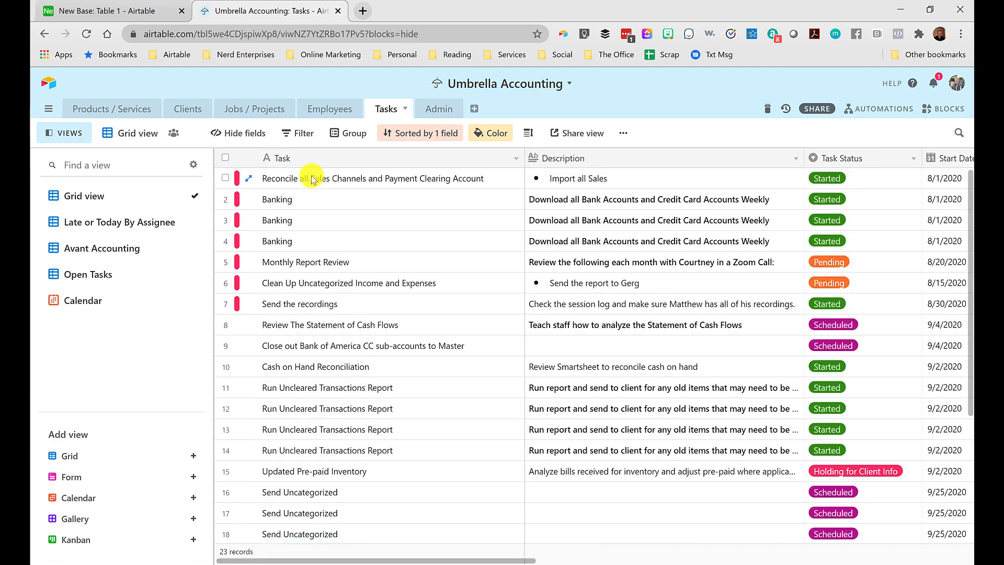
double_click(600, 163)
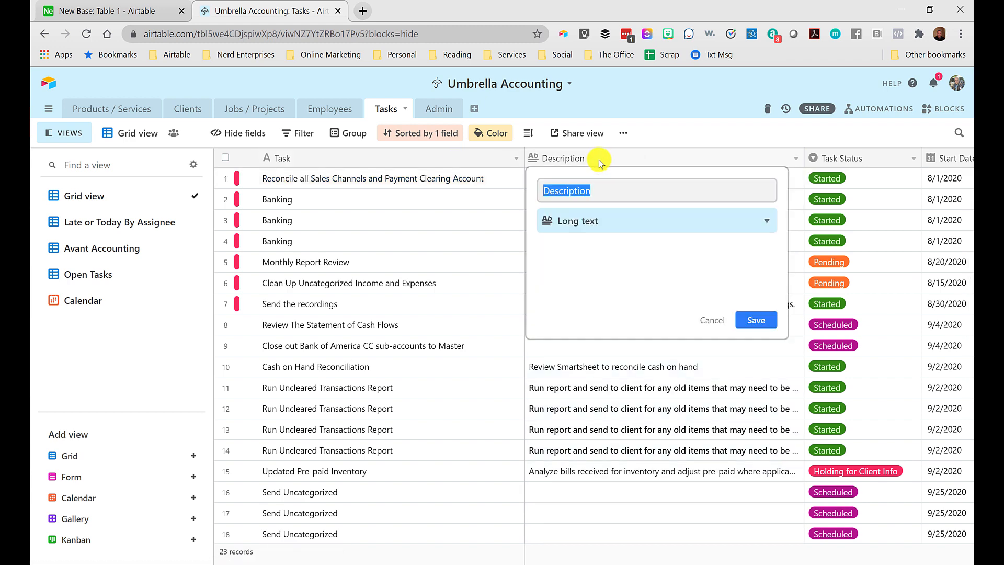
click(576, 220)
scroll(627, 361, down, 6)
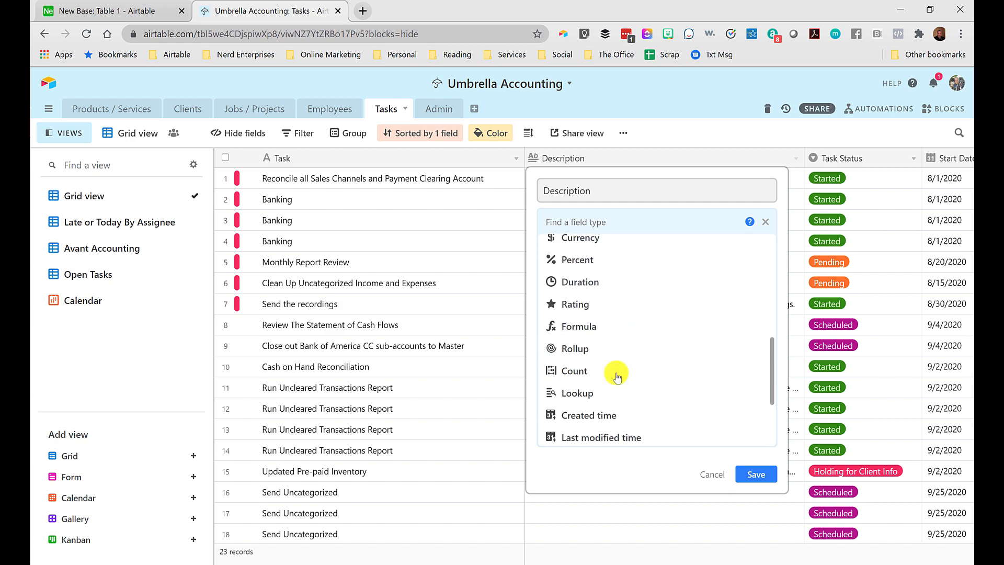
scroll(612, 356, up, 7)
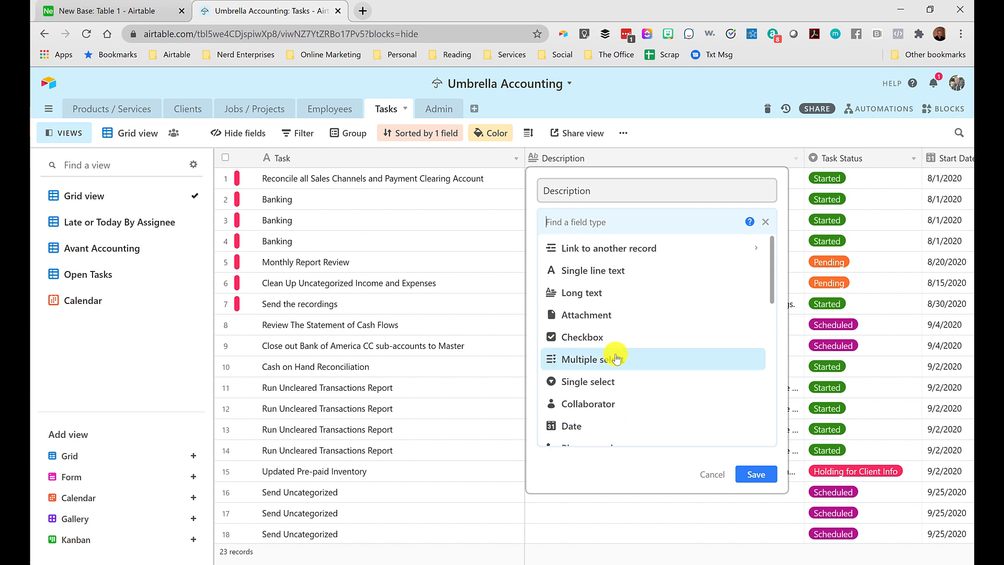
click(712, 474)
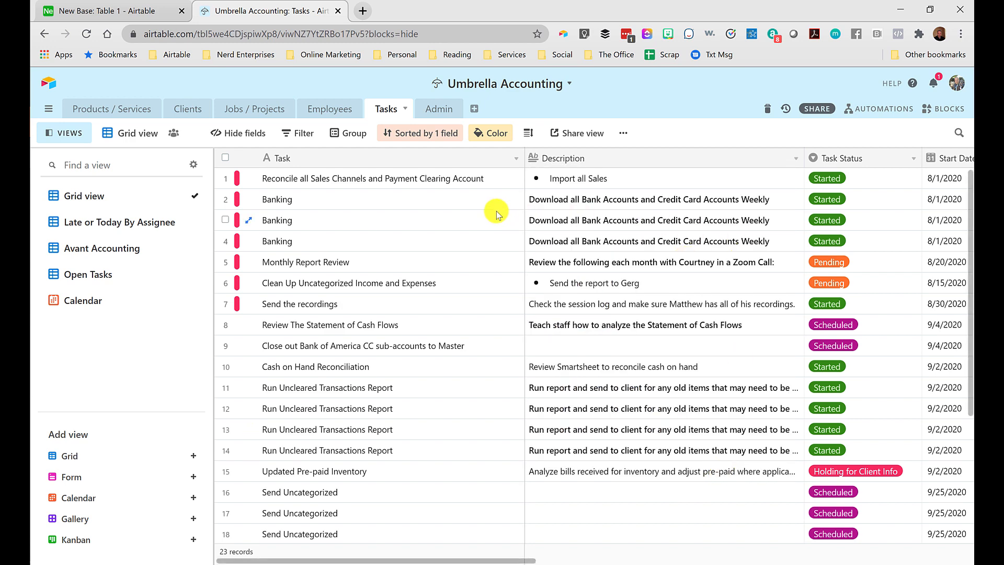
Step: Review the first task's fields from Description to Project and open the date picker for its Start Date
click(762, 180)
key(Right)
key(Right)
key(Right)
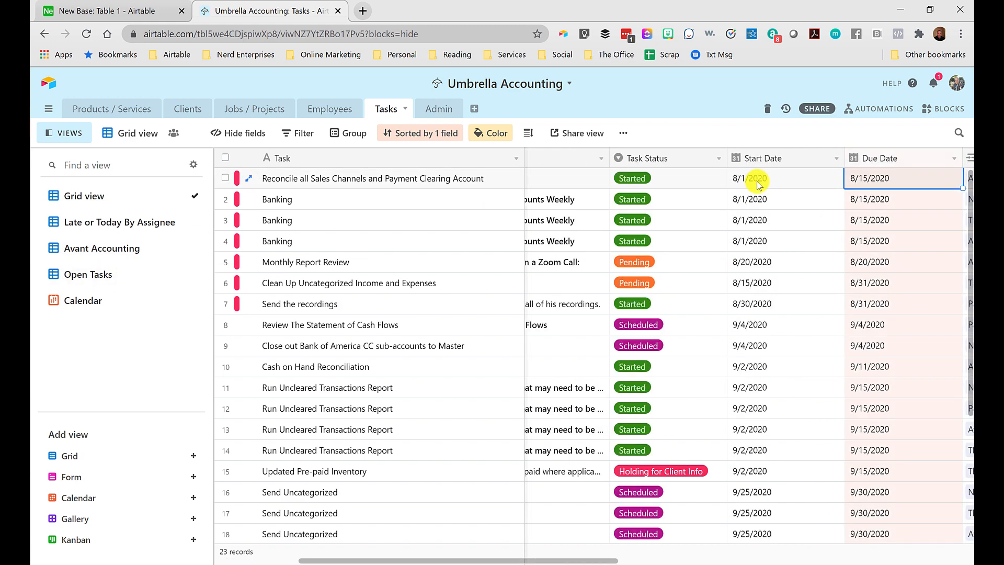
key(Right)
key(Left)
key(Left)
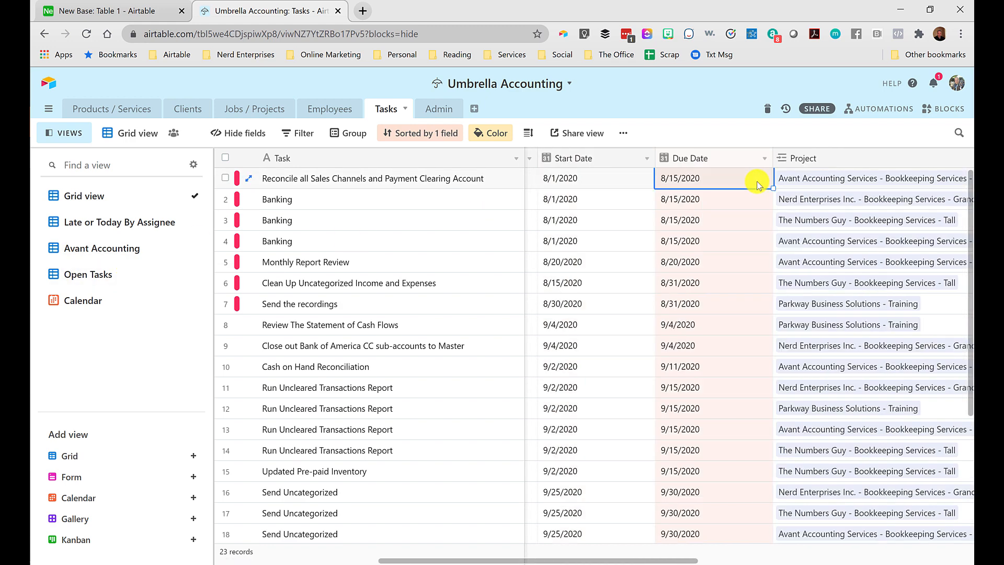
click(560, 180)
click(564, 179)
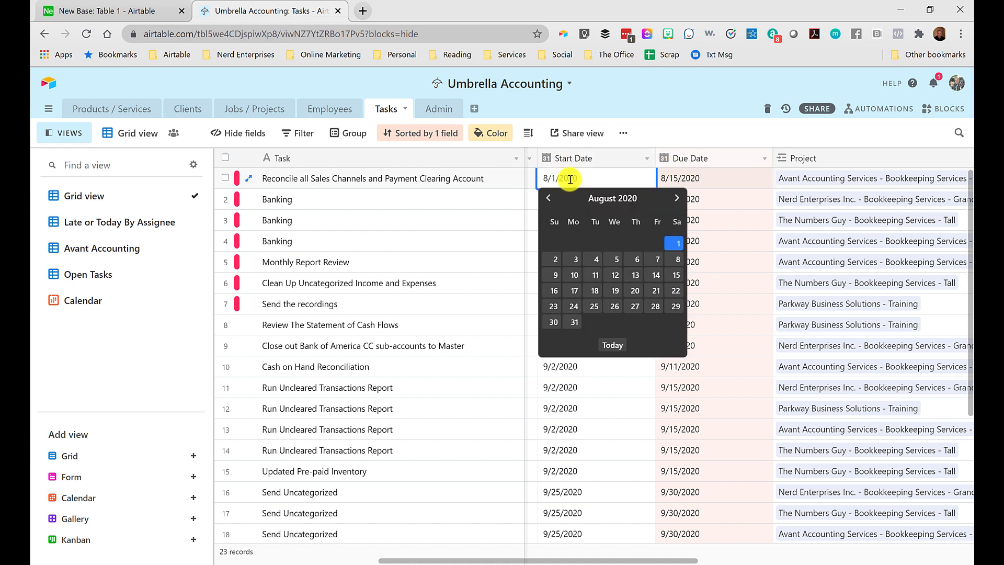
Step: Check the first task's Due Date and review the Start Date field's format settings without changing them
click(724, 183)
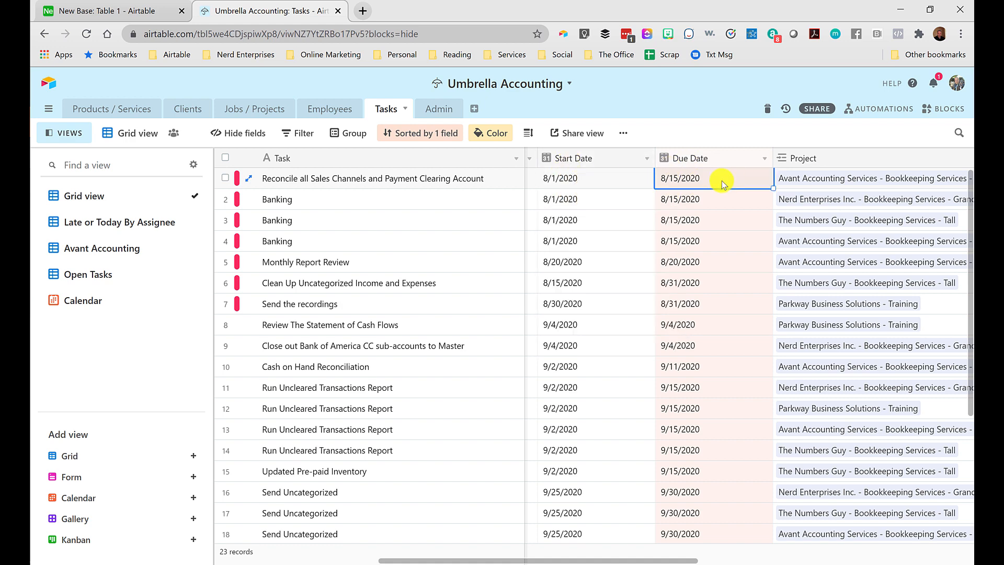
double_click(578, 158)
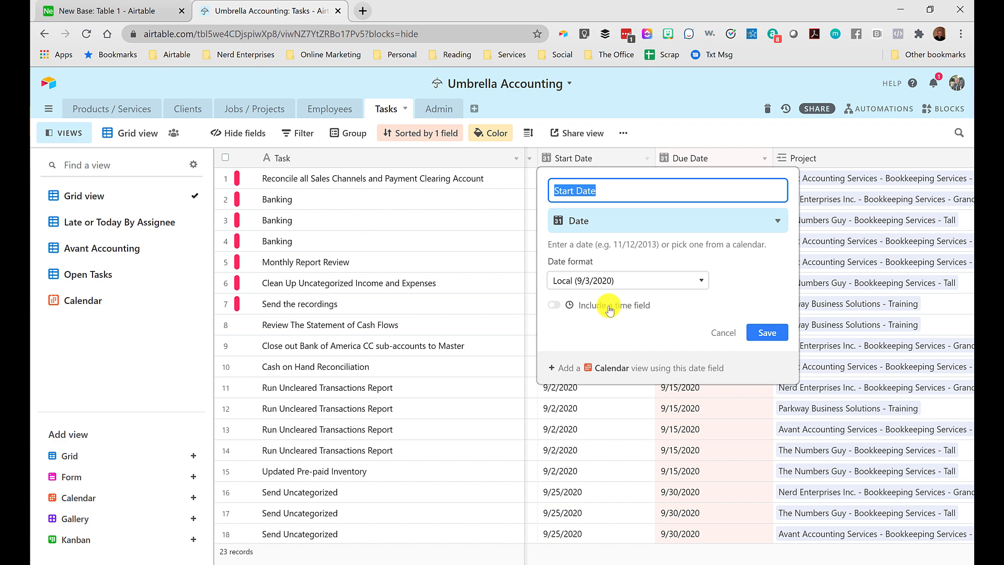
click(717, 334)
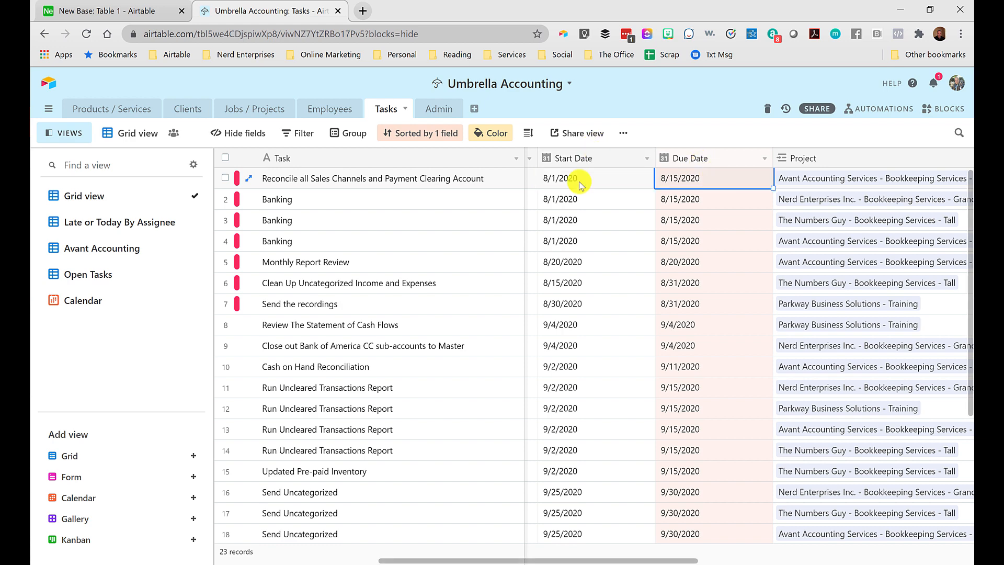
key(Home)
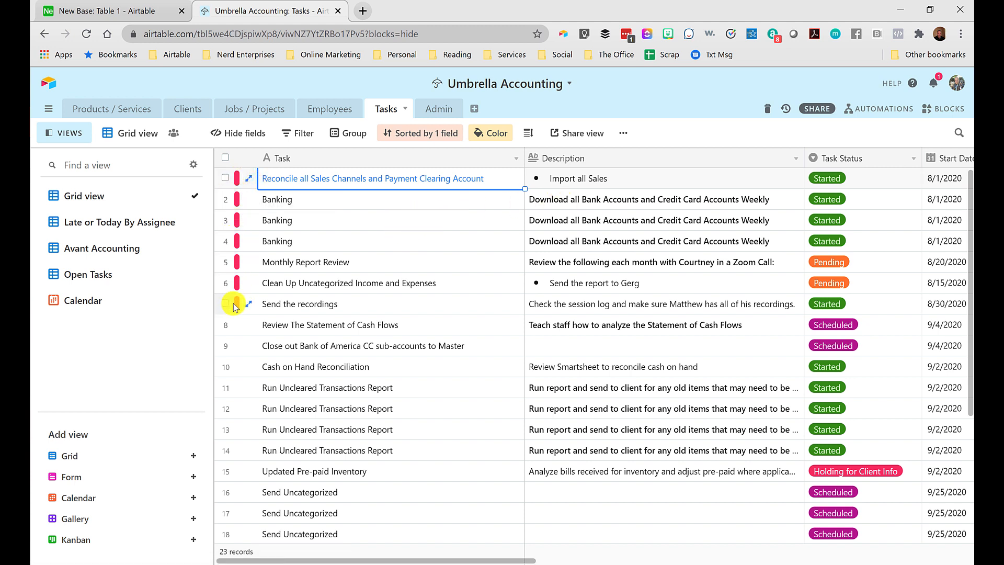
Step: Examine the record color rule and its Due Date is on or before today condition, keeping Due Date as its field
click(487, 138)
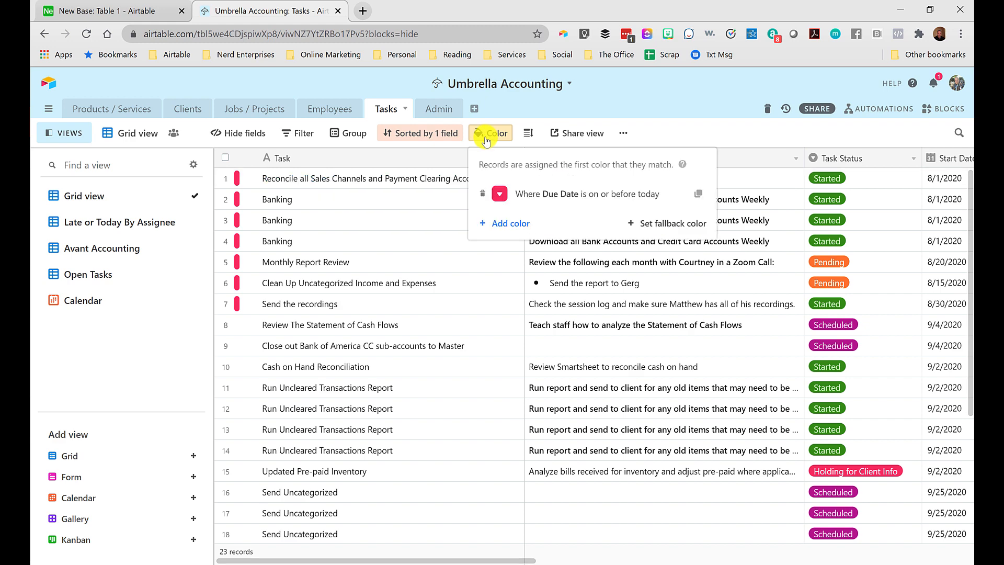
click(544, 194)
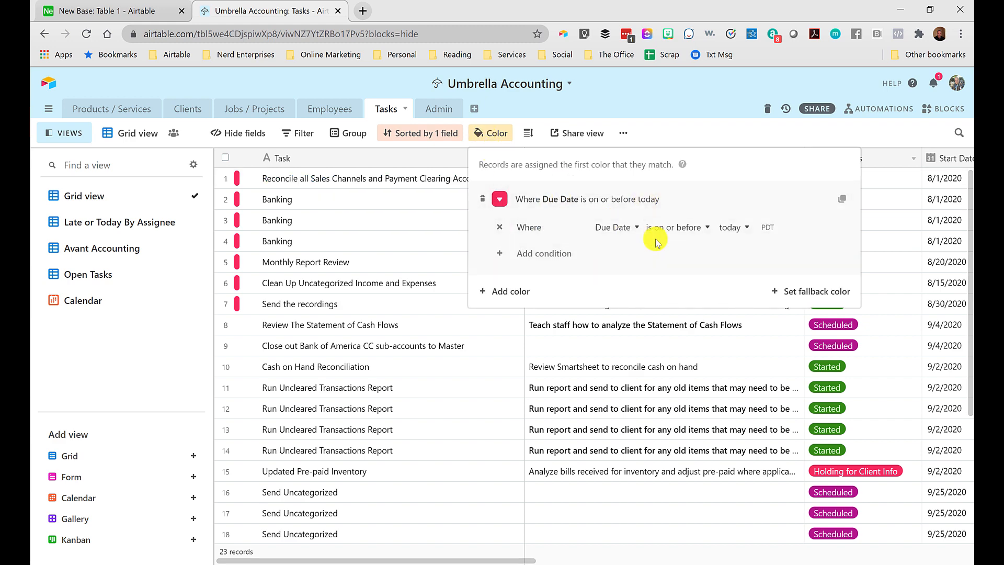
click(324, 199)
click(285, 178)
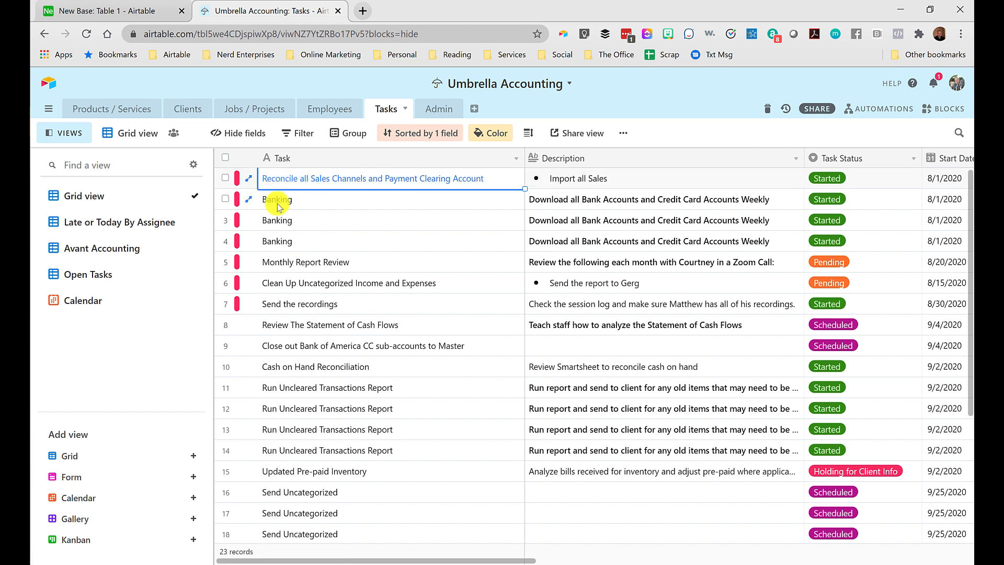
click(489, 137)
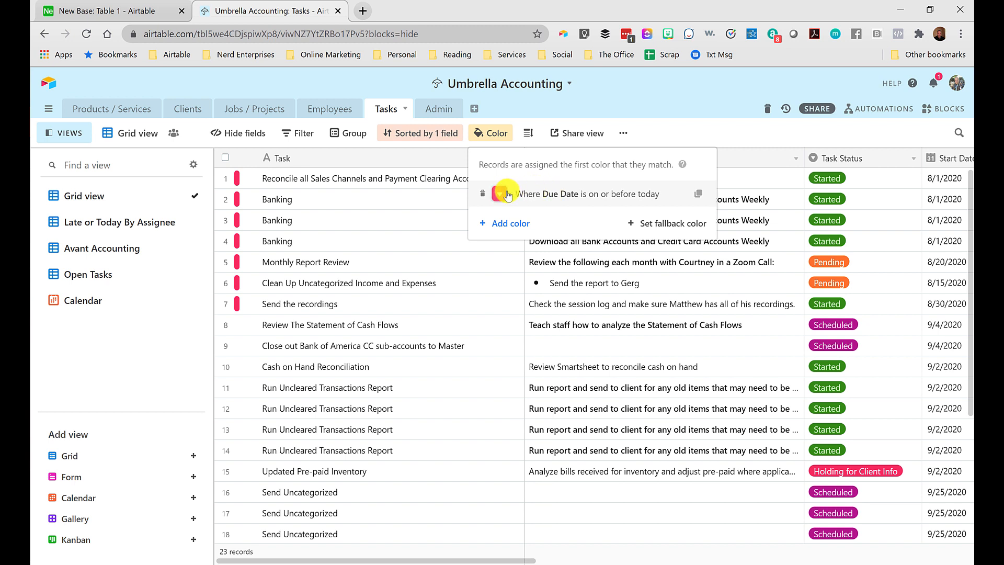
click(528, 192)
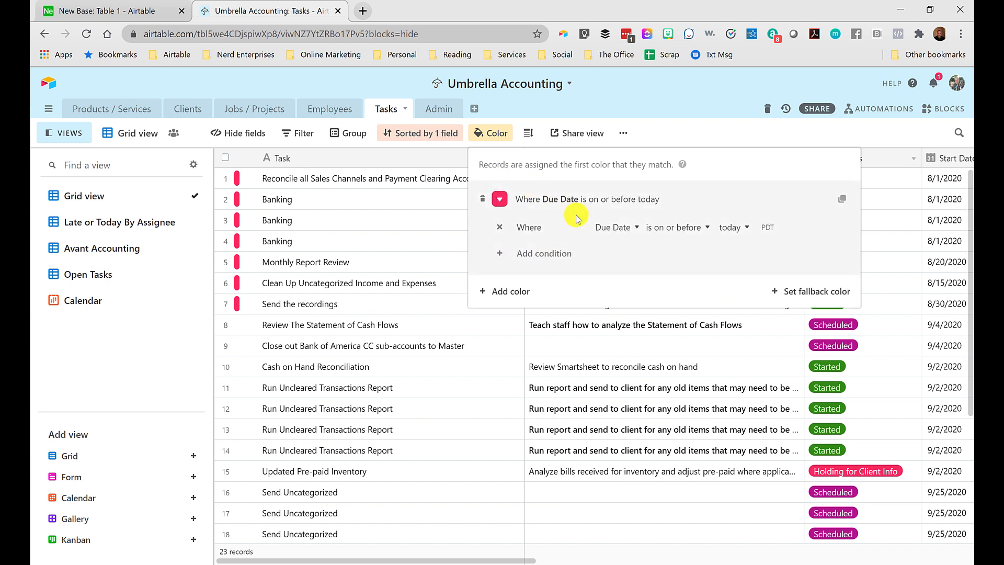
click(609, 229)
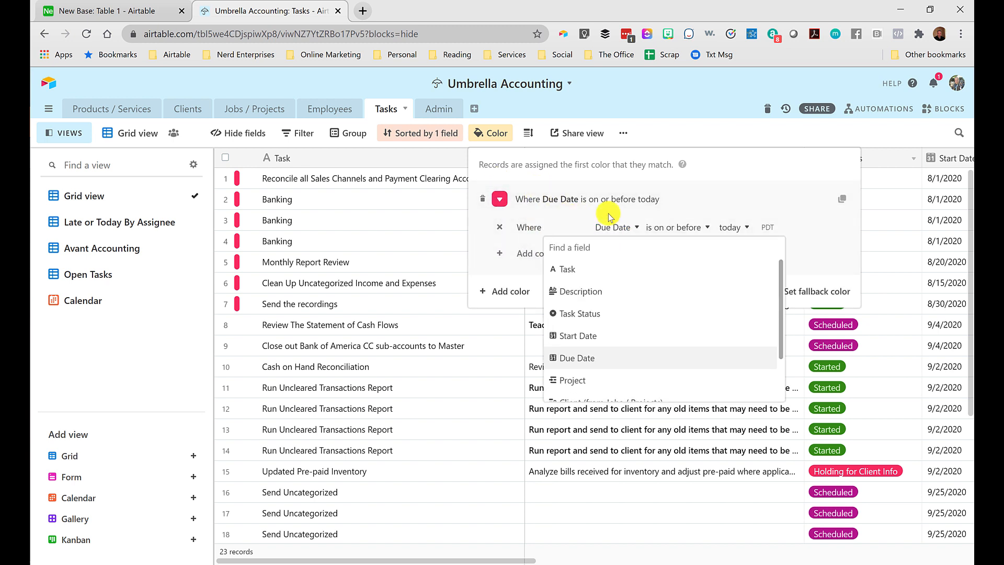
click(583, 363)
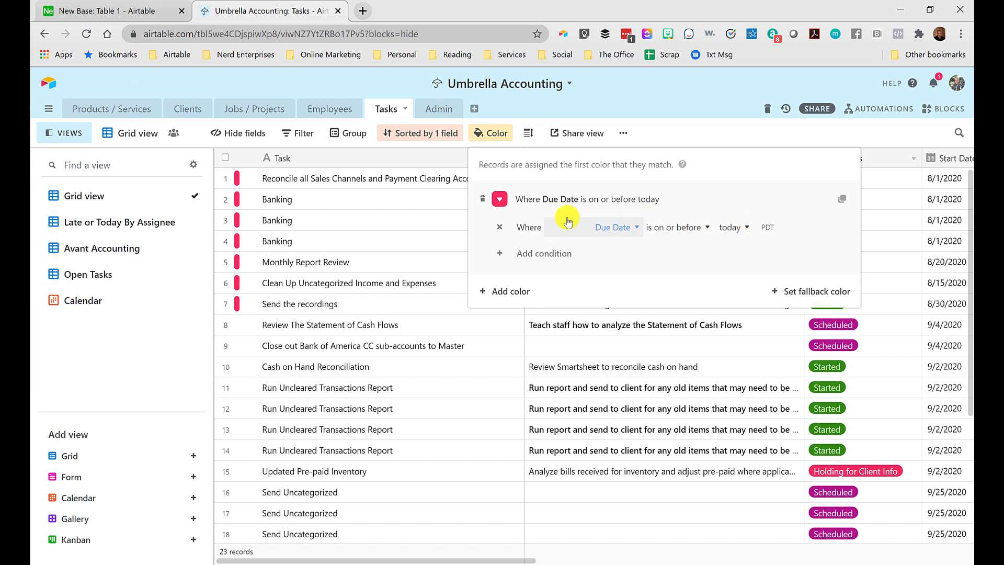
click(397, 197)
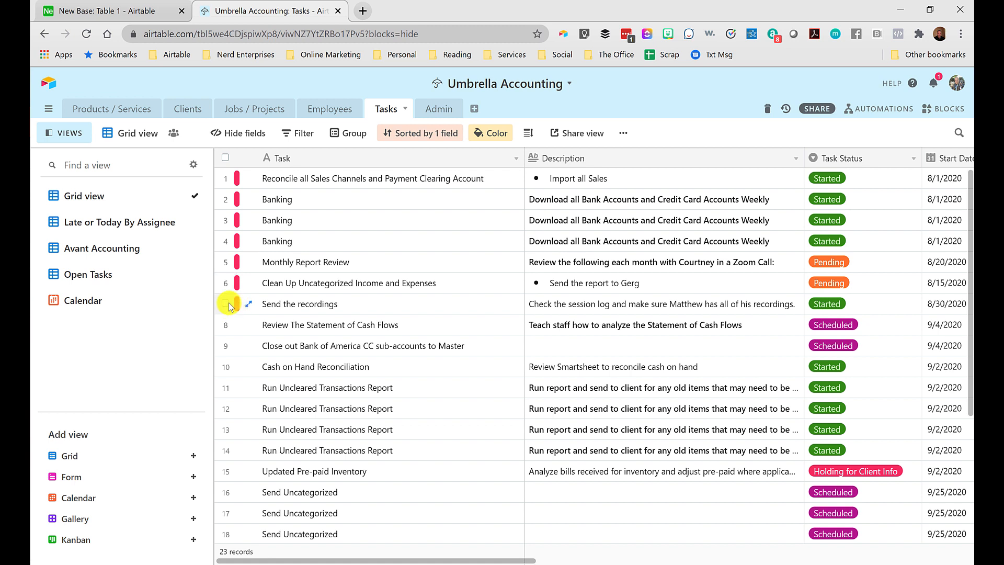
Step: Group the tasks by Assigned To and look through the assignee groups
click(347, 135)
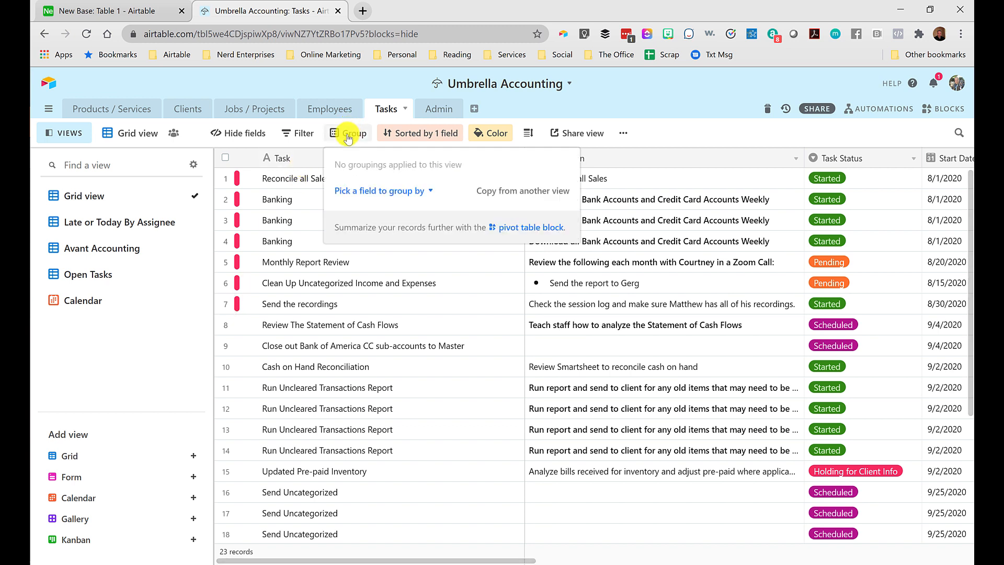
click(375, 192)
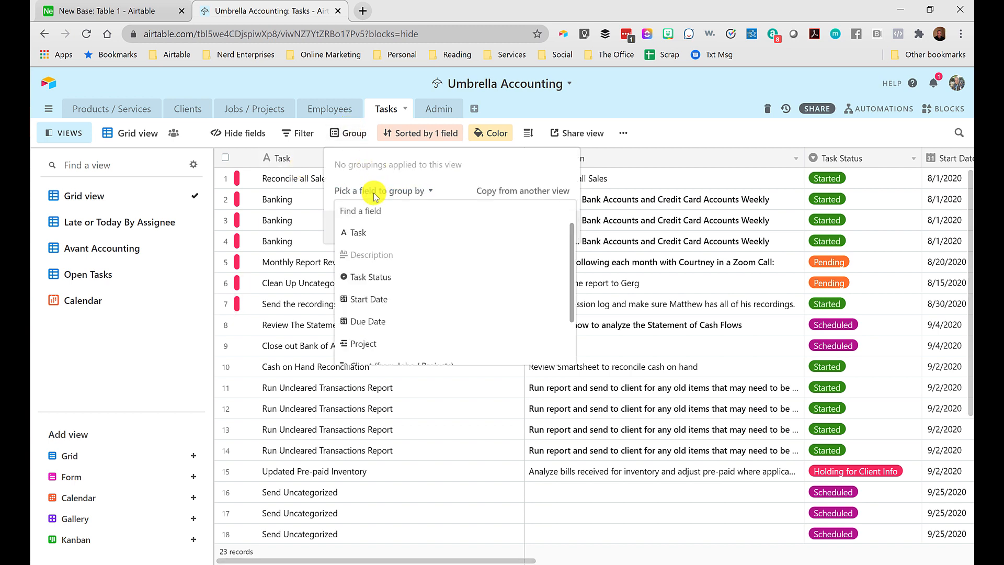
scroll(422, 242, down, 3)
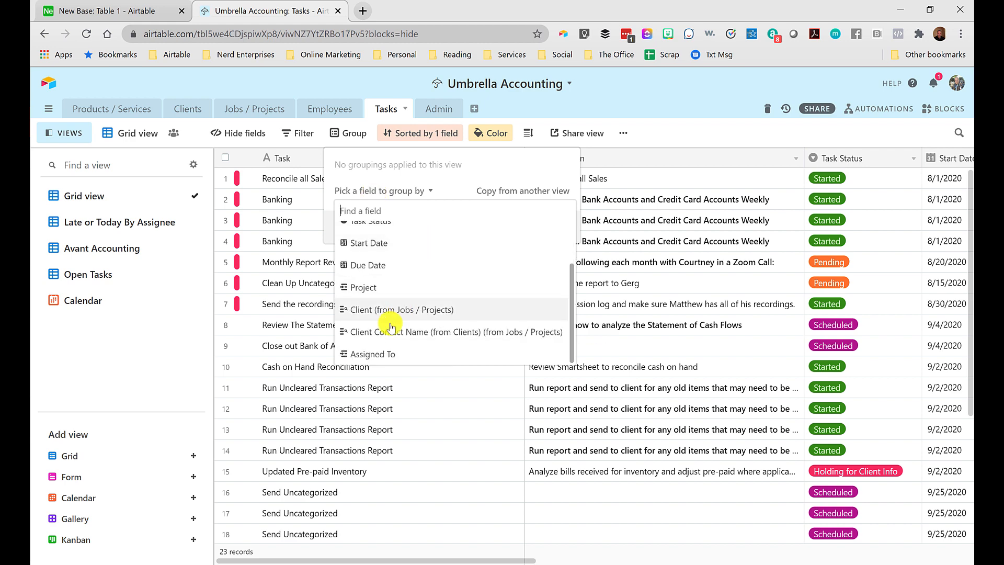
click(378, 356)
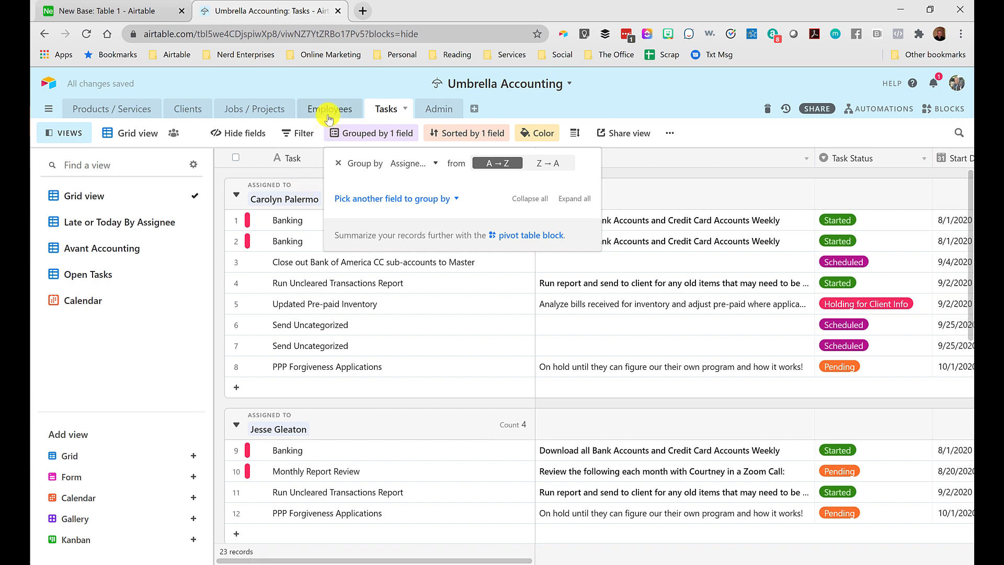
click(291, 218)
click(336, 222)
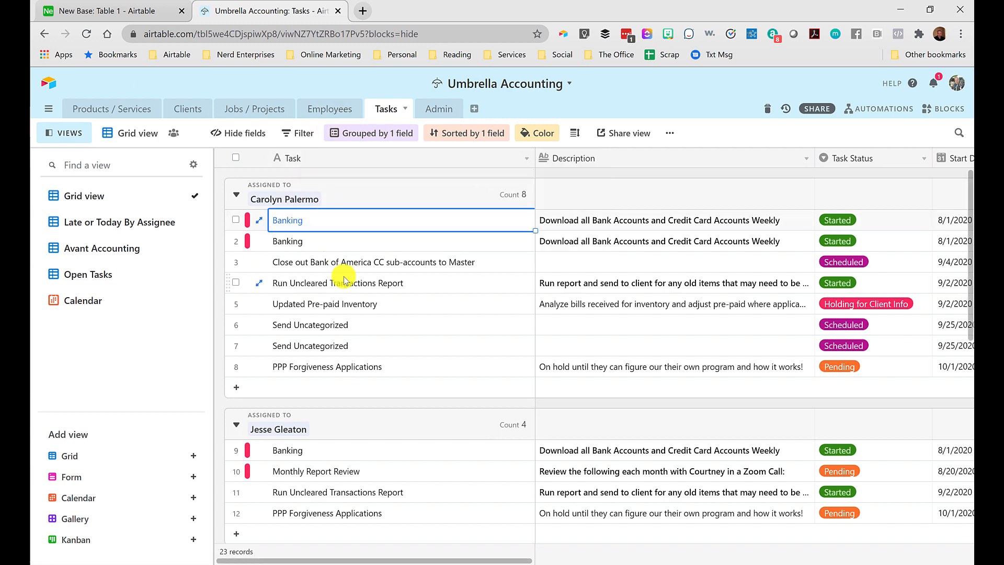
scroll(337, 275, down, 8)
scroll(323, 389, down, 2)
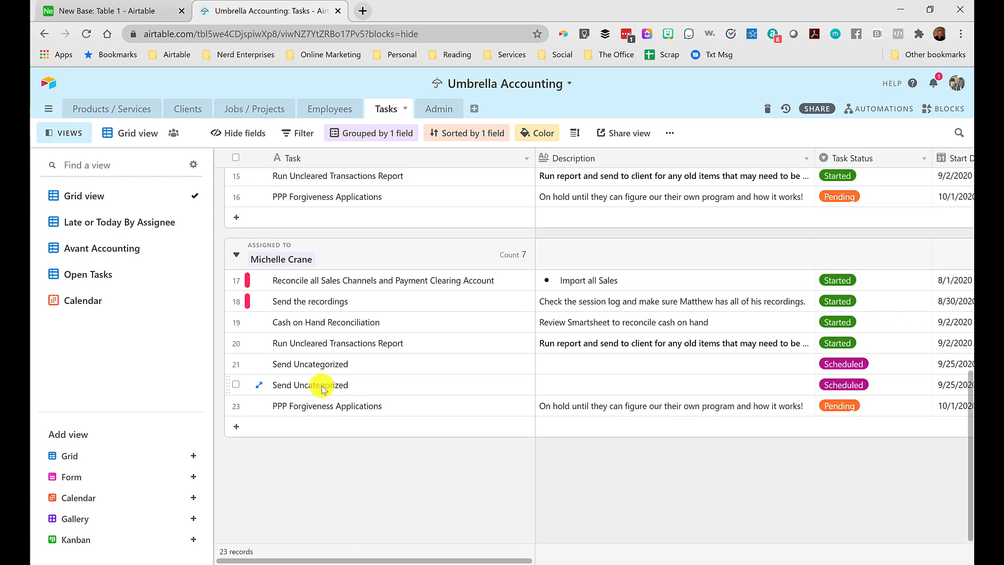
scroll(378, 407, up, 10)
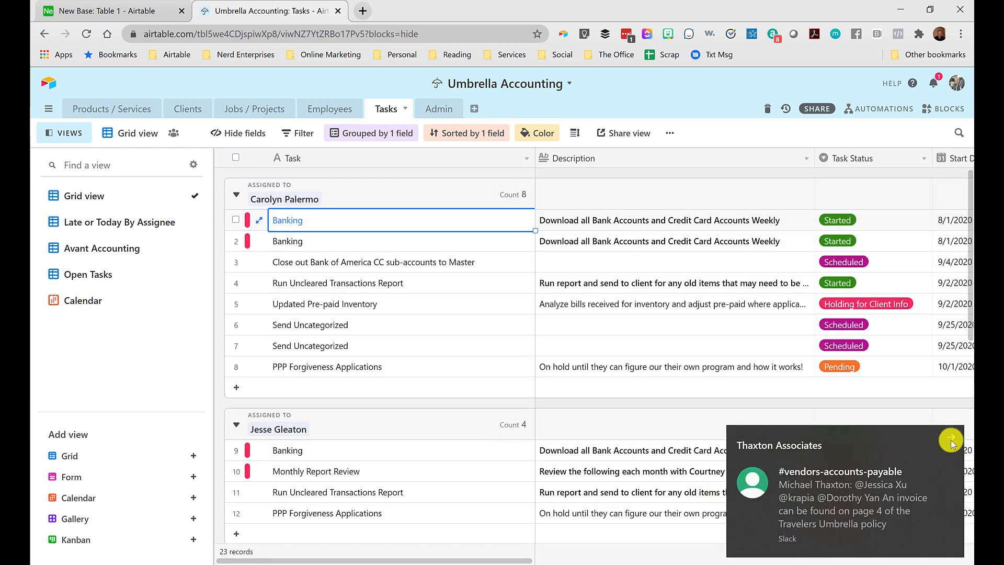
click(951, 441)
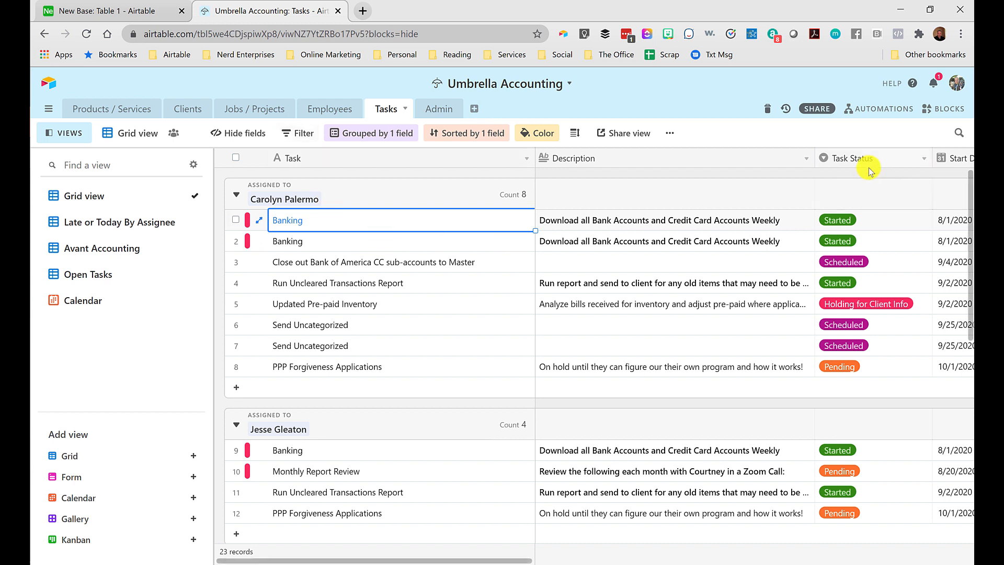
Step: Filter the grid view to records where Task Status is not Completed
click(301, 134)
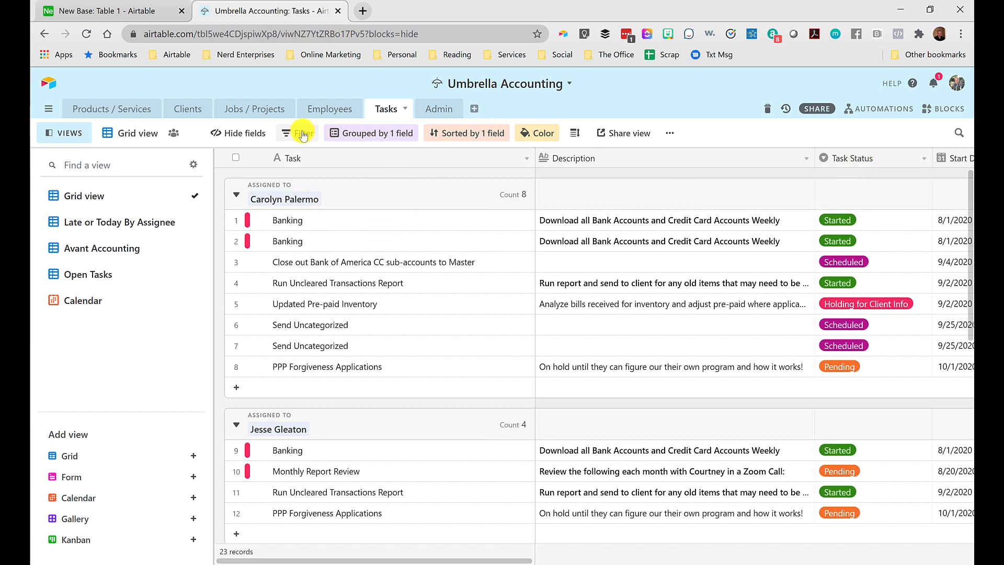
click(299, 187)
click(374, 163)
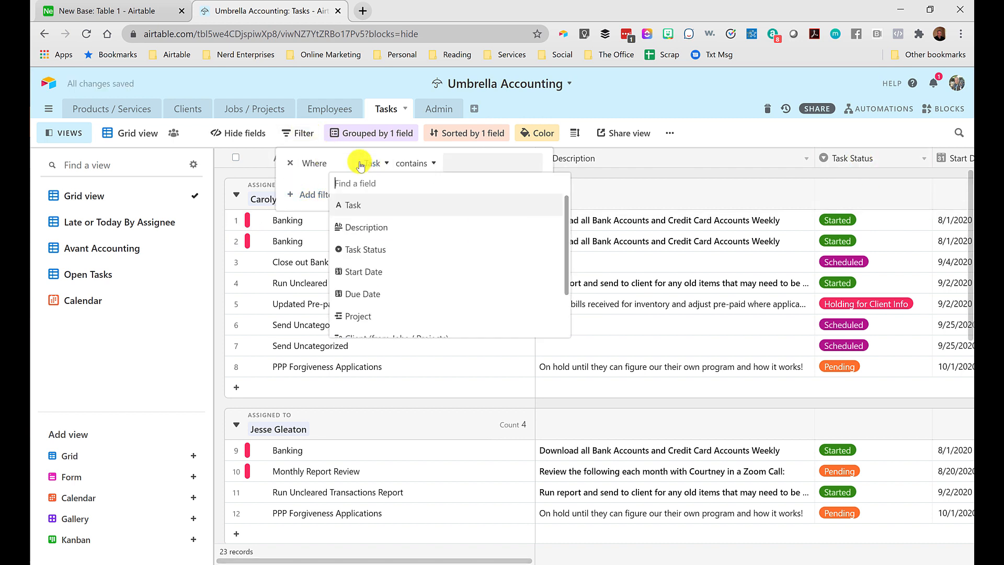
scroll(381, 282, down, 2)
scroll(366, 272, up, 3)
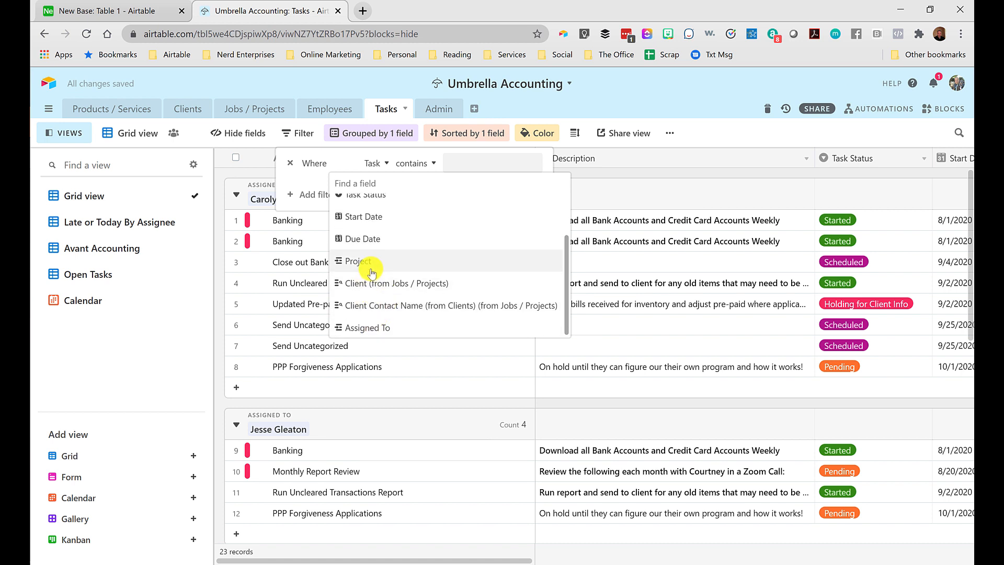
click(375, 250)
click(401, 165)
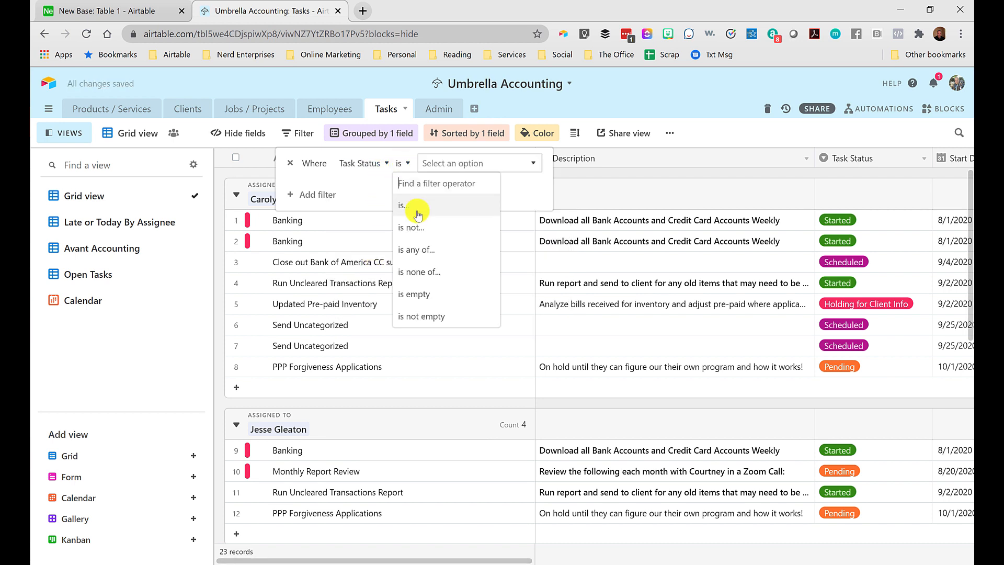
click(413, 226)
click(452, 168)
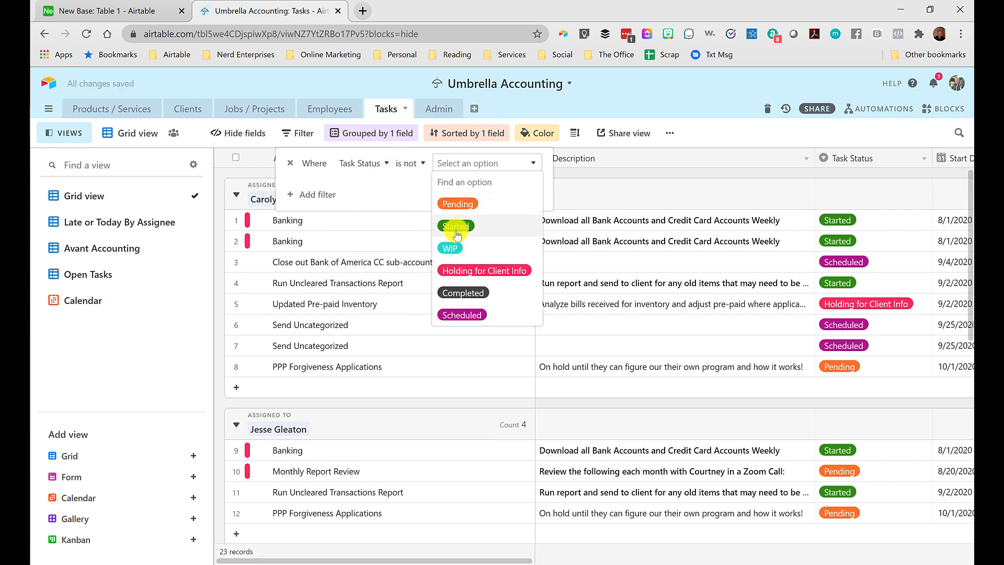
click(459, 290)
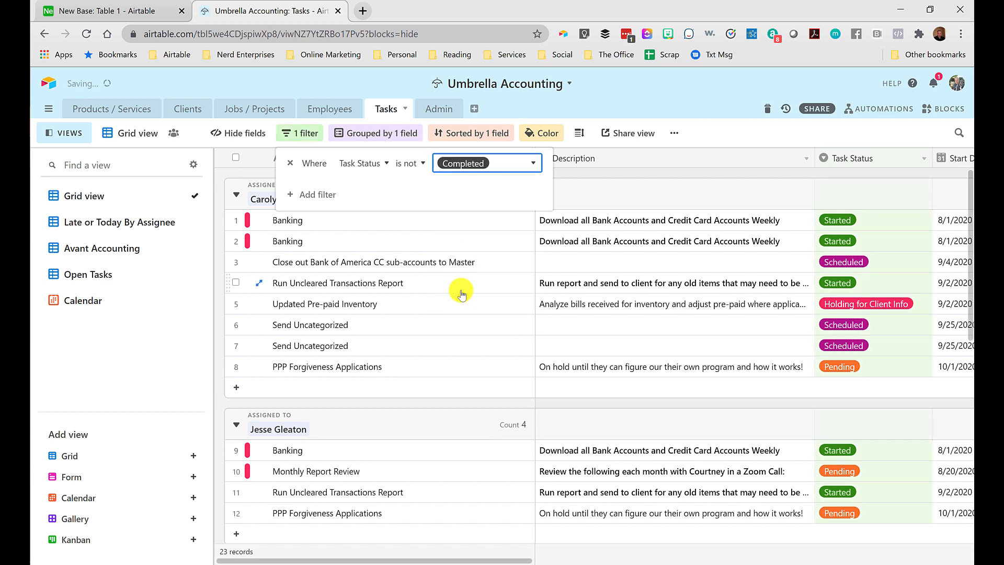
click(472, 247)
click(375, 219)
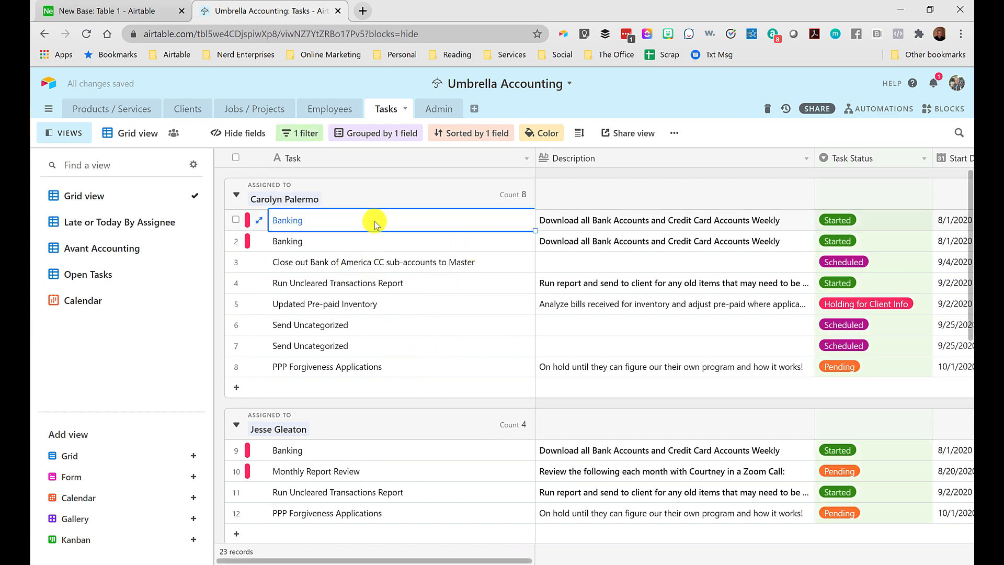
Step: Set the Task Status of the first Banking task in the first assignee group to Completed
click(837, 220)
click(863, 220)
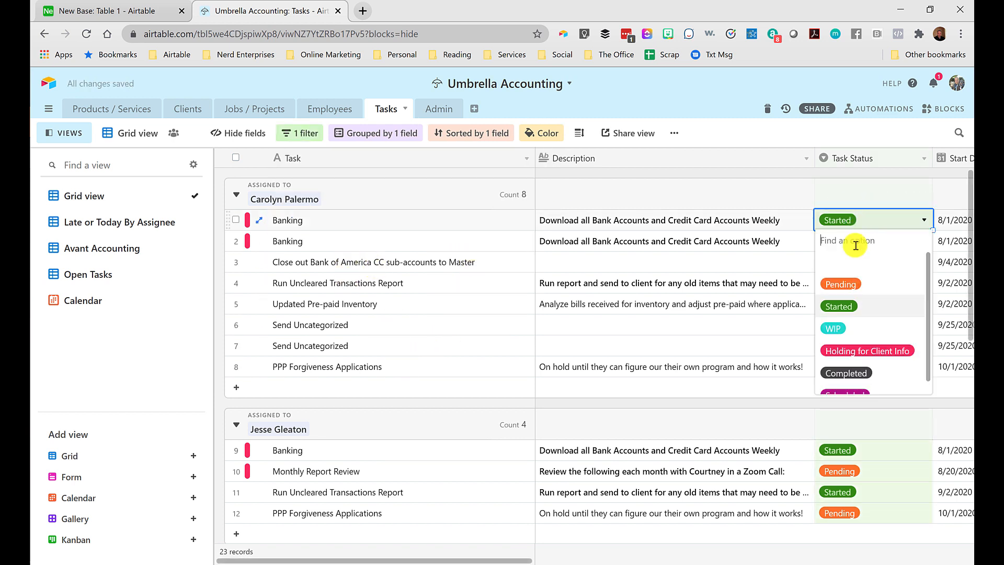
click(858, 372)
click(671, 383)
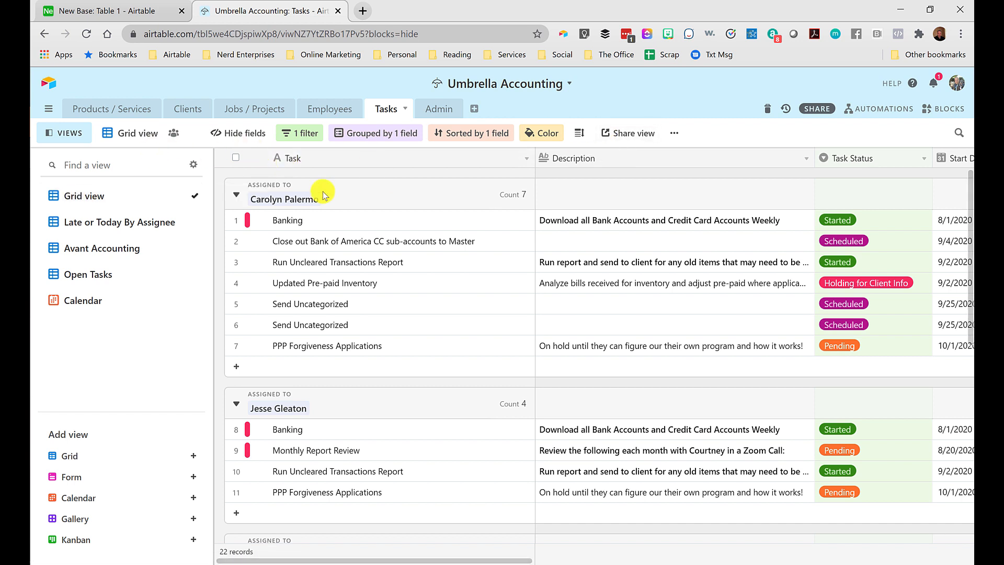
Step: Duplicate the filtered and grouped grid view and name the copy Open Tasks By Assignee
click(674, 133)
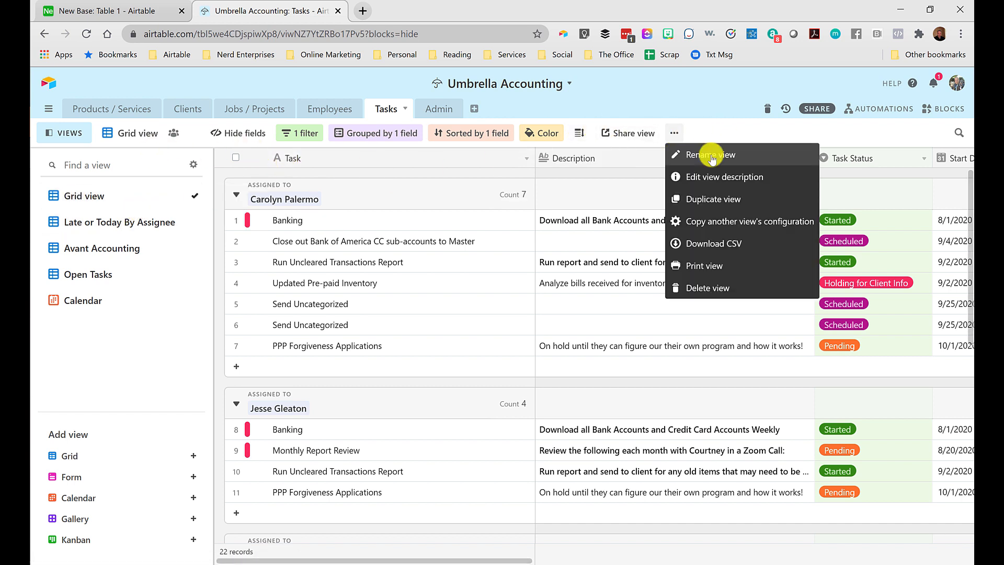
click(697, 203)
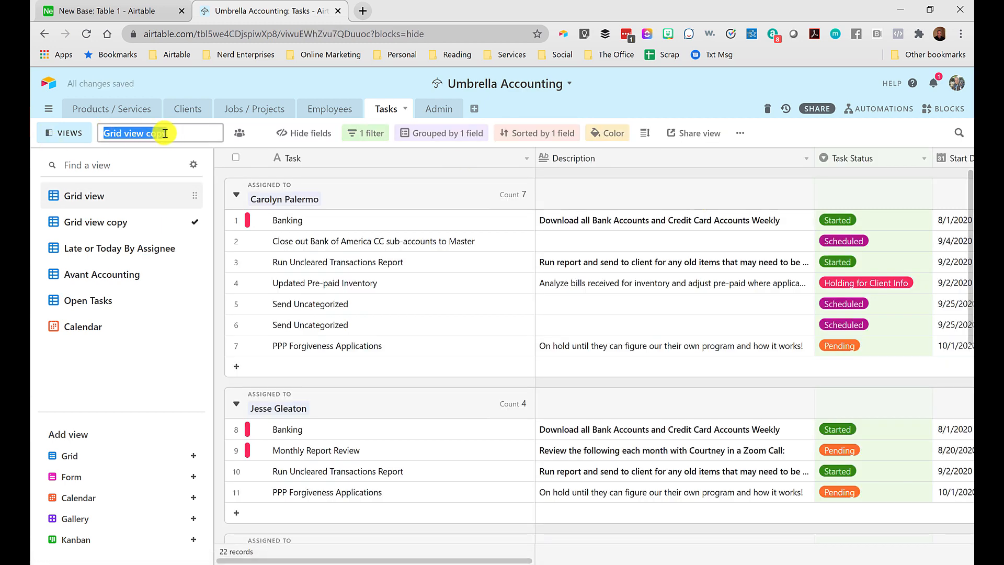
text(Open Tasks By As)
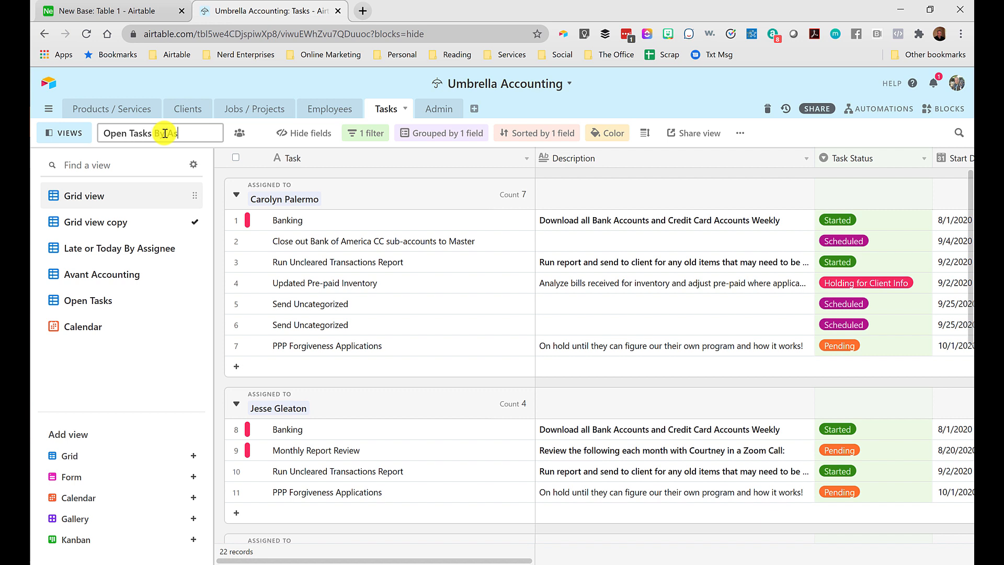
text(signee)
key(Return)
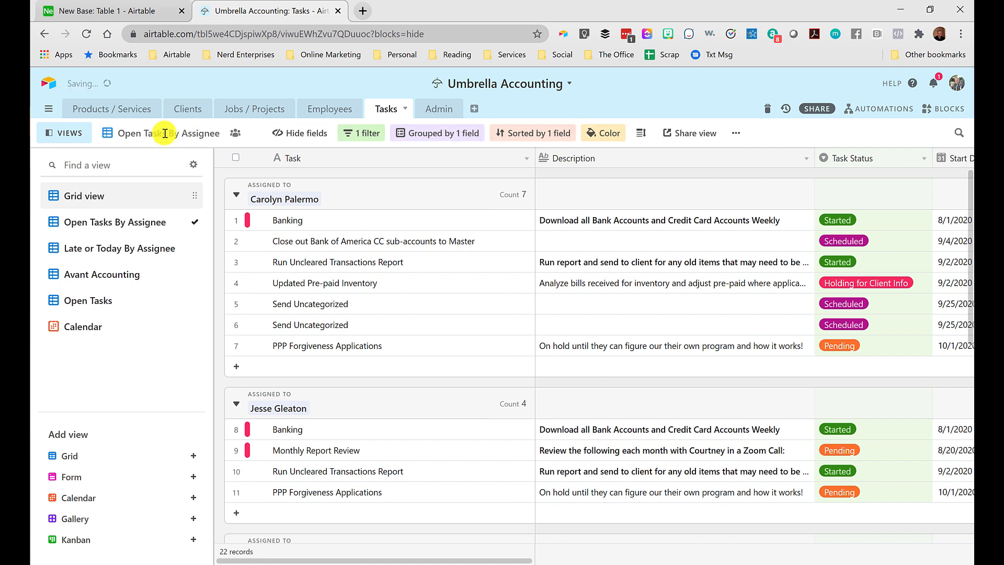
Step: Return to the original grid view and remove its filter and its Assigned To grouping
click(89, 201)
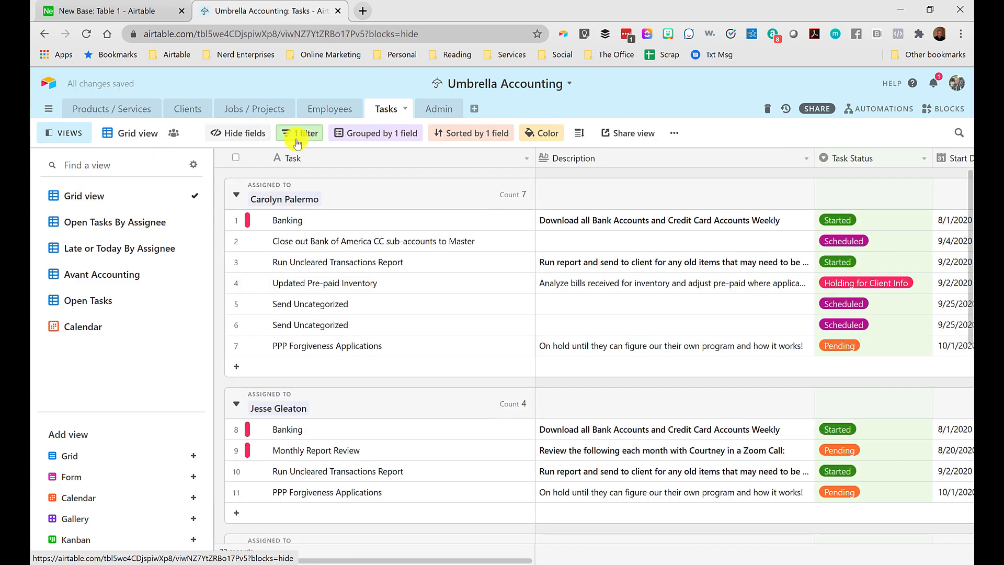
click(295, 133)
click(291, 163)
click(338, 133)
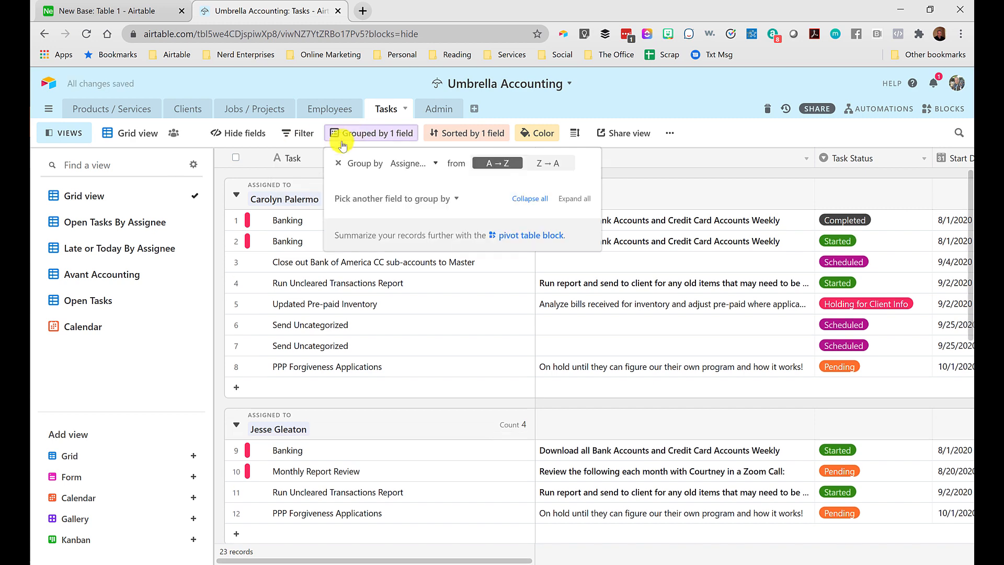
click(337, 165)
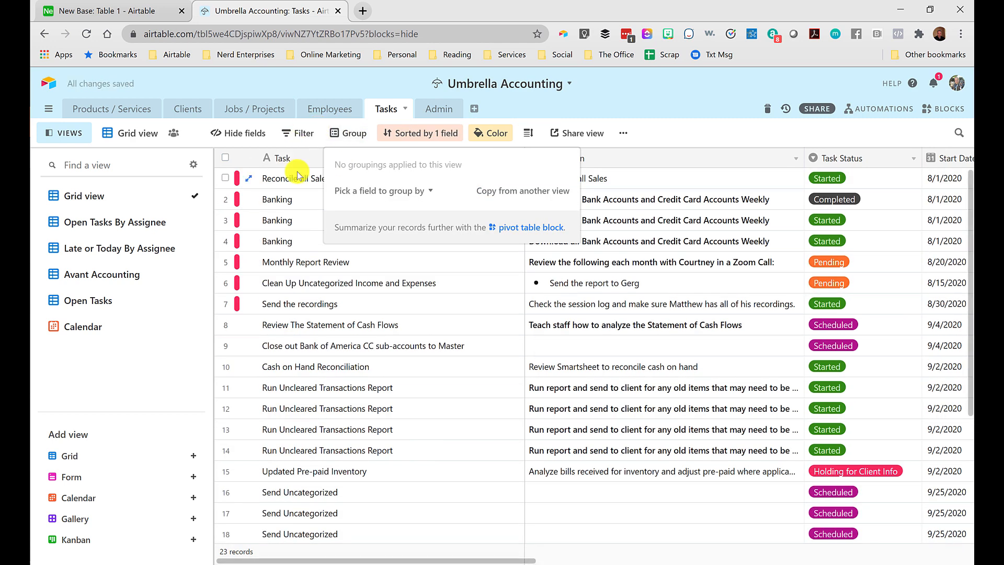
click(343, 182)
Step: Review the sort settings of the ungrouped grid view
click(423, 134)
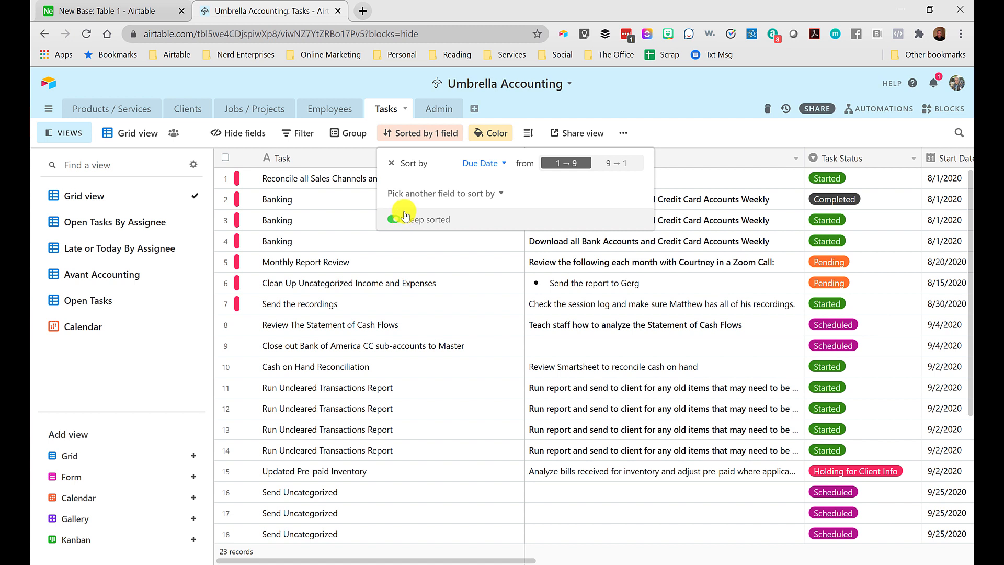
click(326, 223)
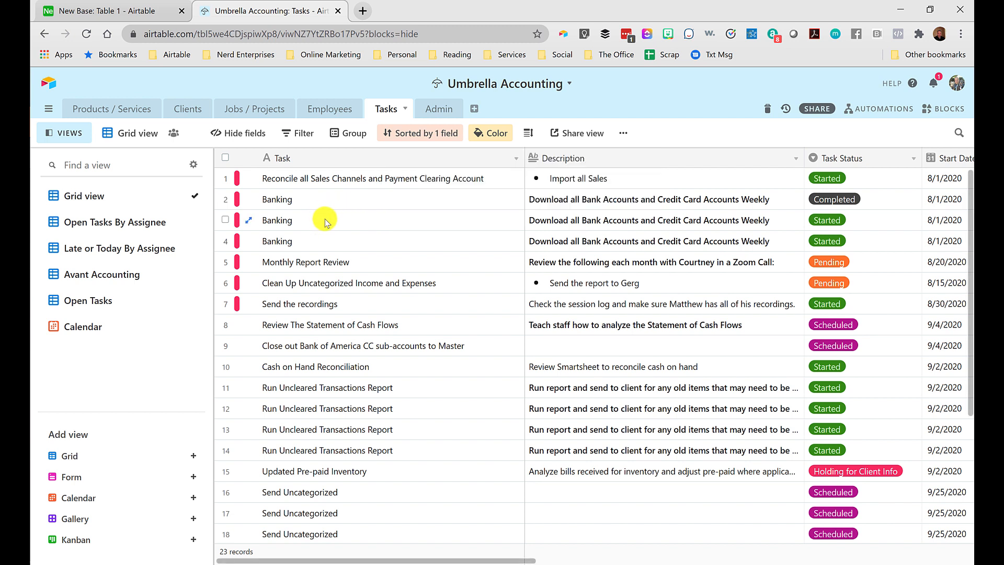
click(409, 144)
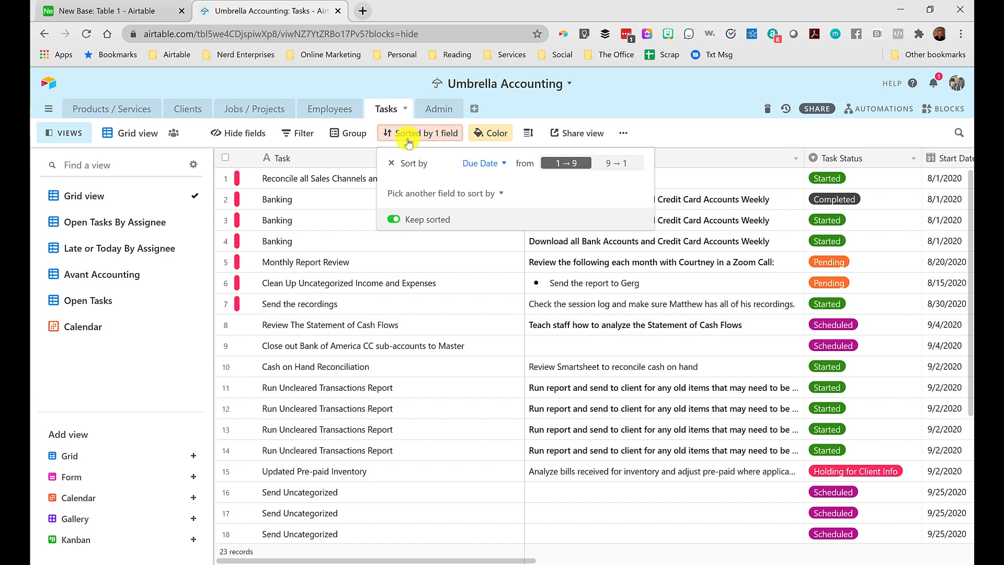
click(333, 242)
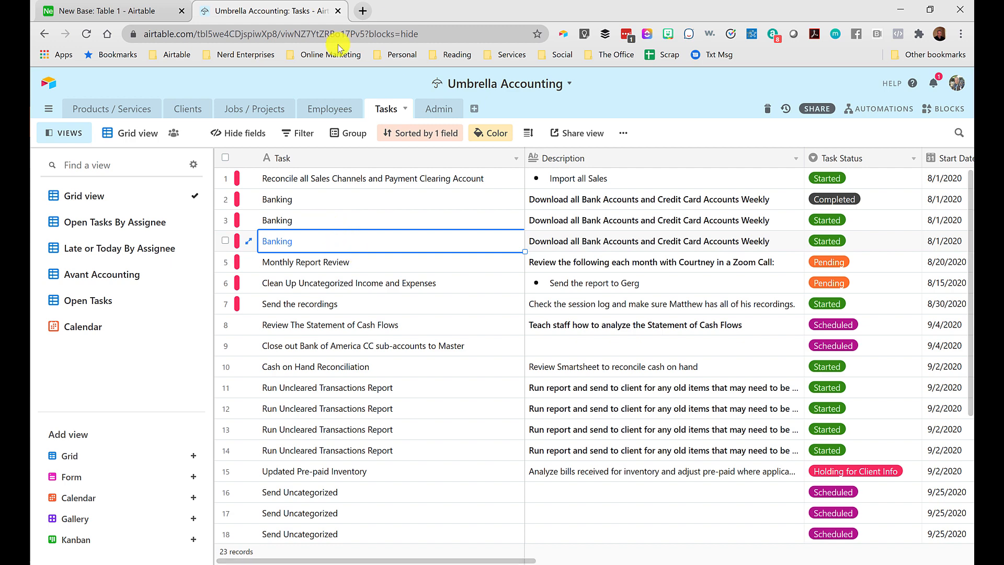
Step: Group the grid view by Project and look through the project groups
click(352, 132)
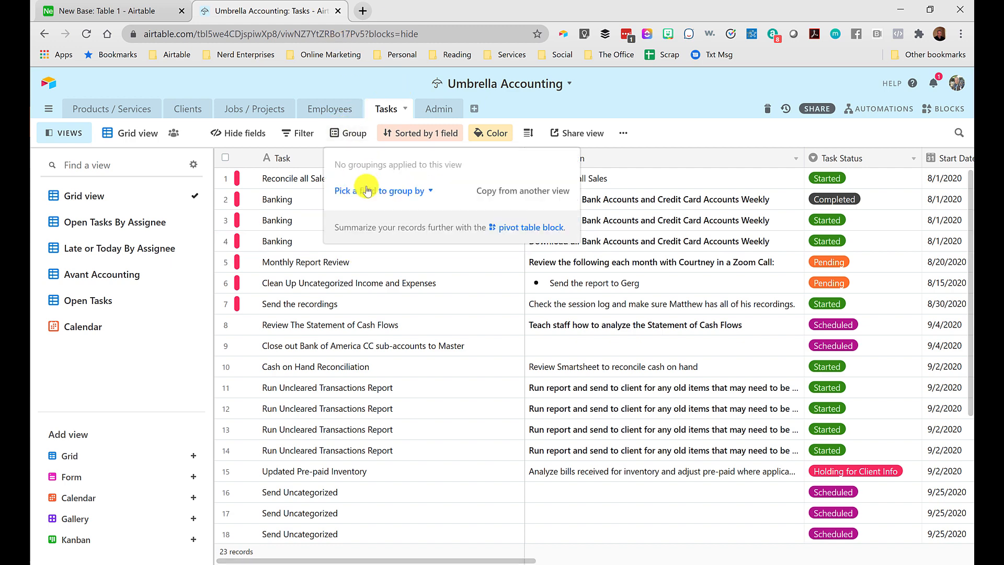
click(369, 192)
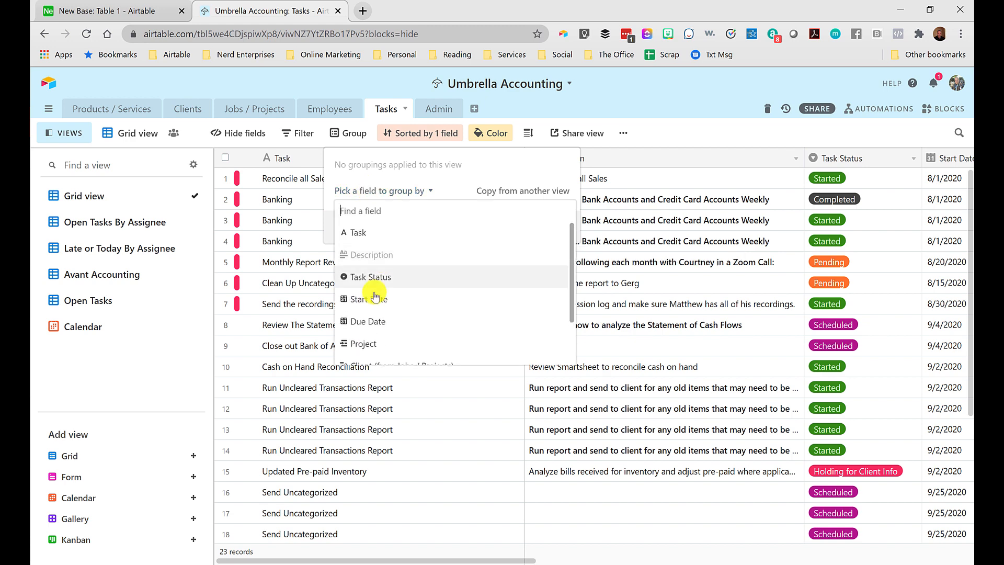
click(378, 340)
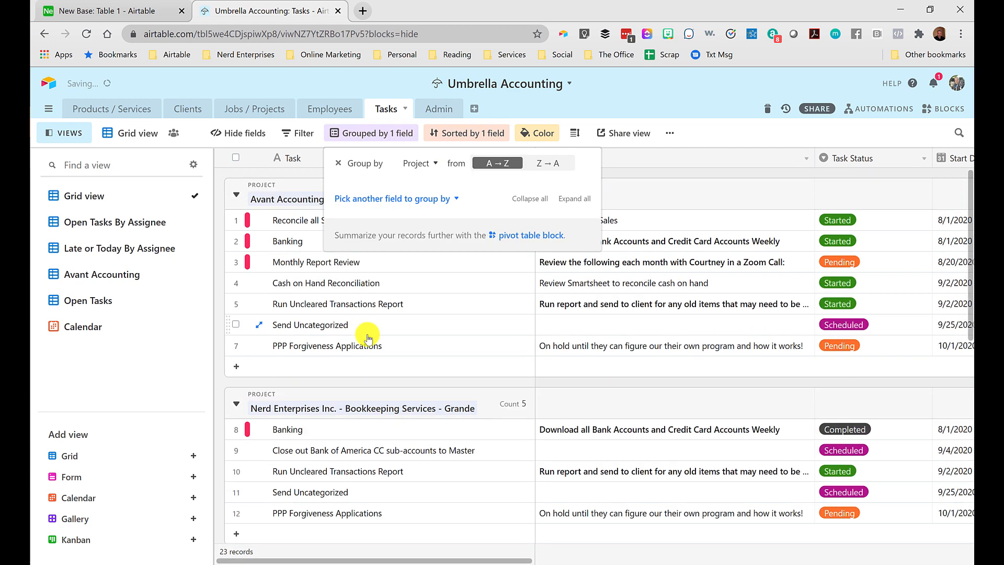
click(289, 219)
click(298, 220)
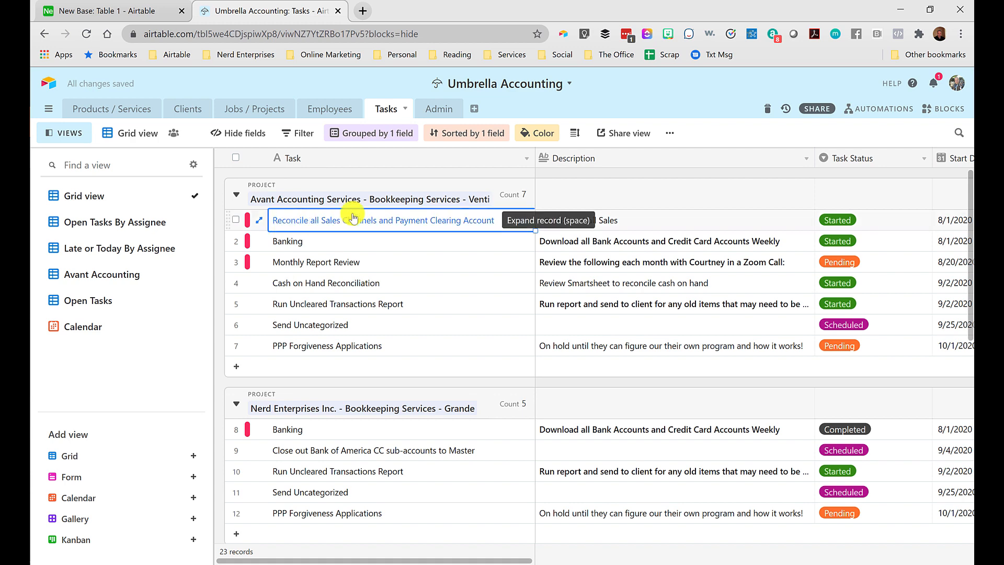
scroll(349, 305, down, 8)
scroll(329, 351, up, 8)
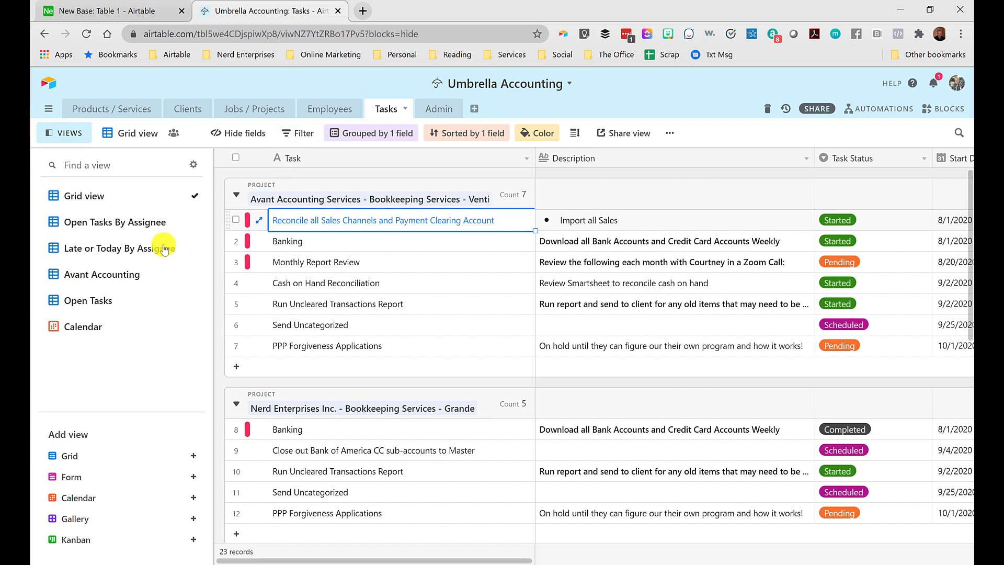
Step: Open the Avant Accounting view and examine its filter condition on the client field
click(91, 276)
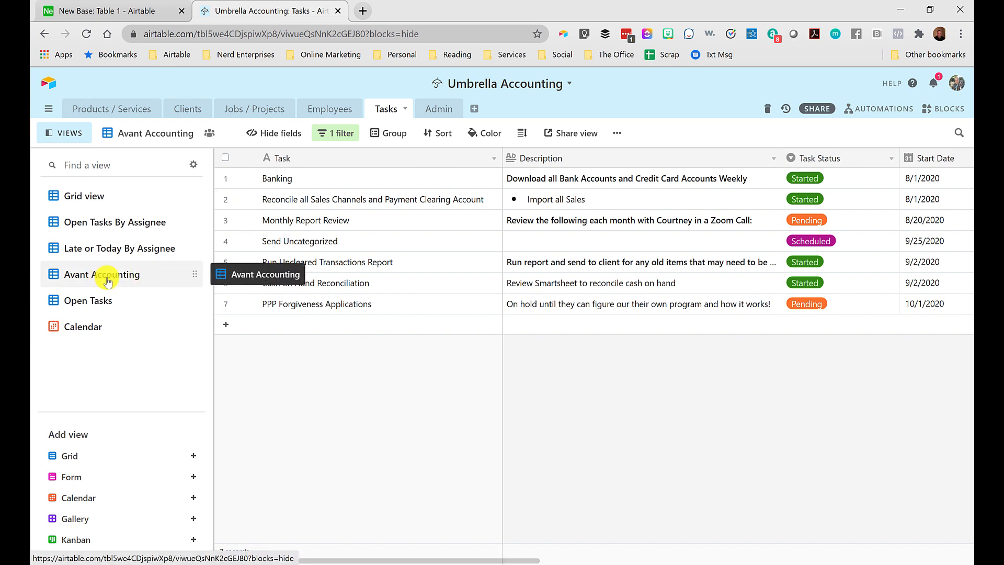
click(345, 134)
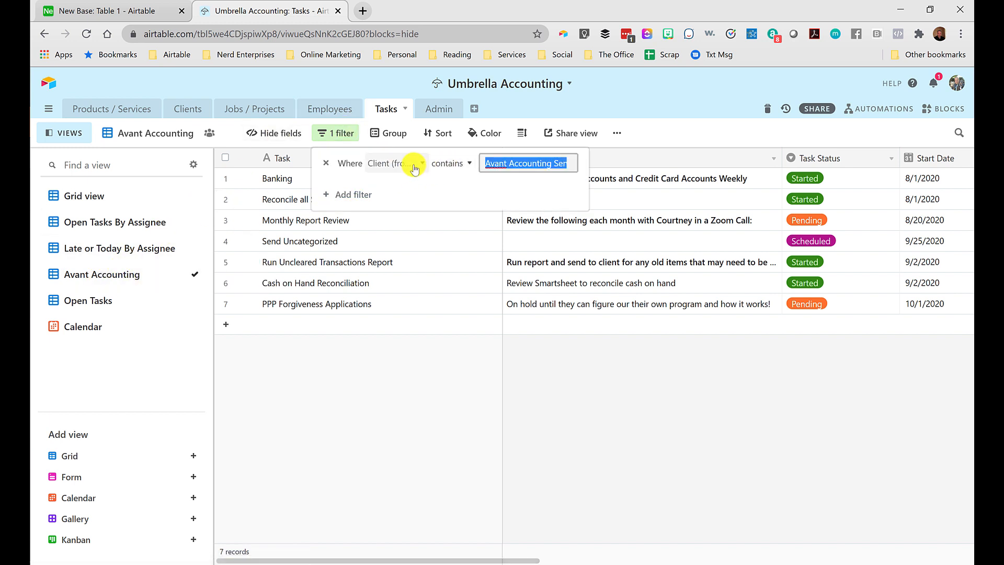
click(537, 163)
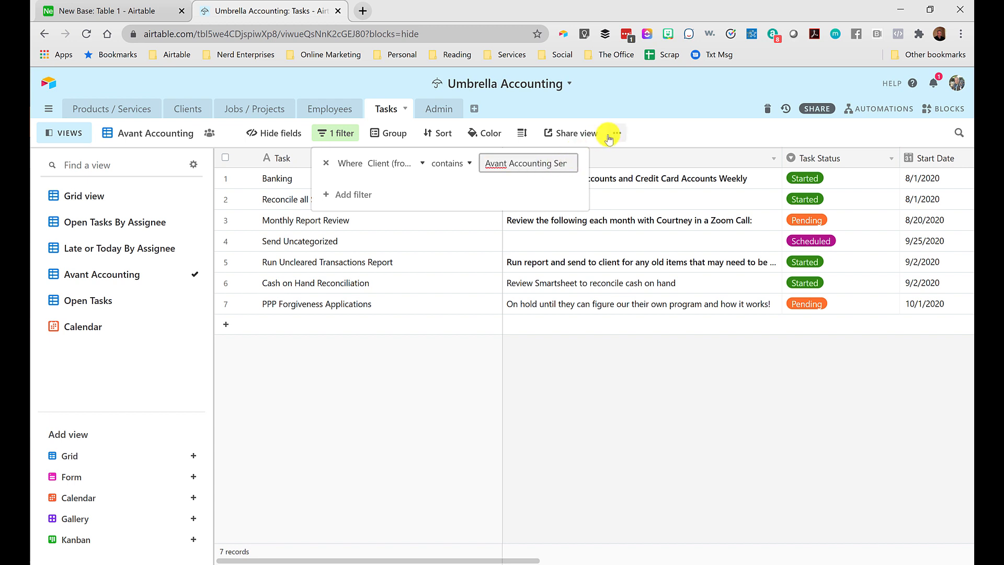
drag(163, 212, 74, 268)
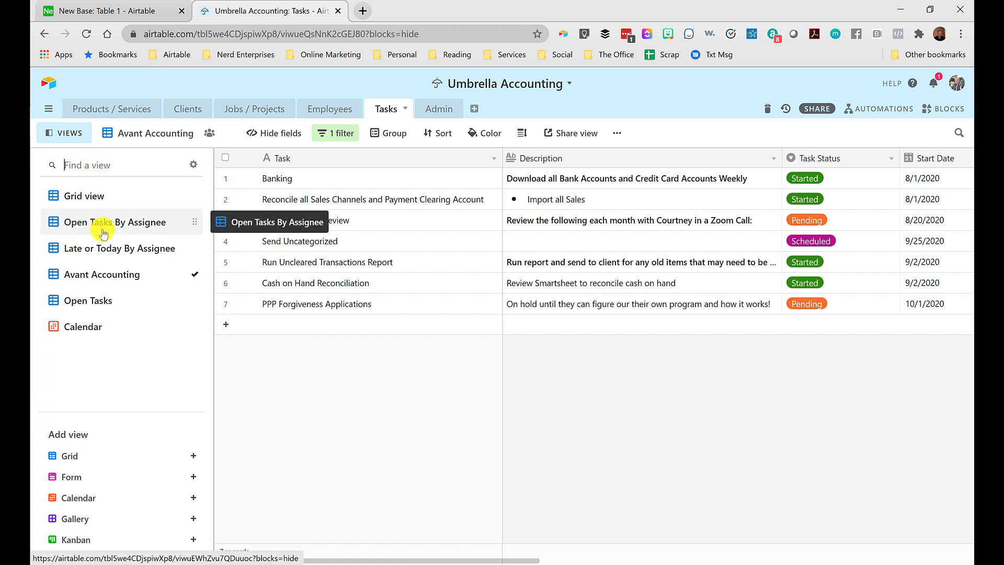
Step: Search the saved views for "ava" and clear the search
click(110, 165)
text(ava)
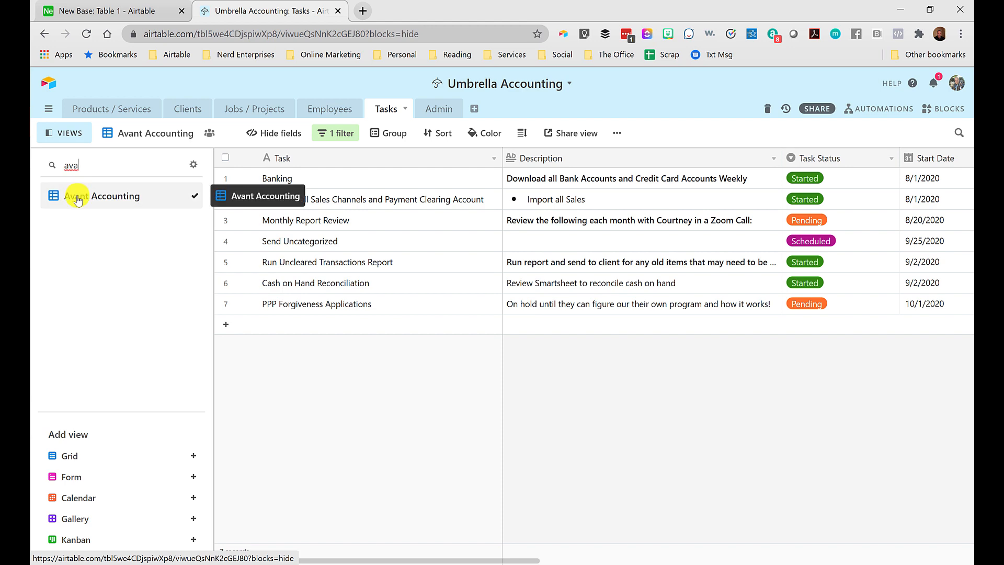
double_click(140, 172)
key(BackSpace)
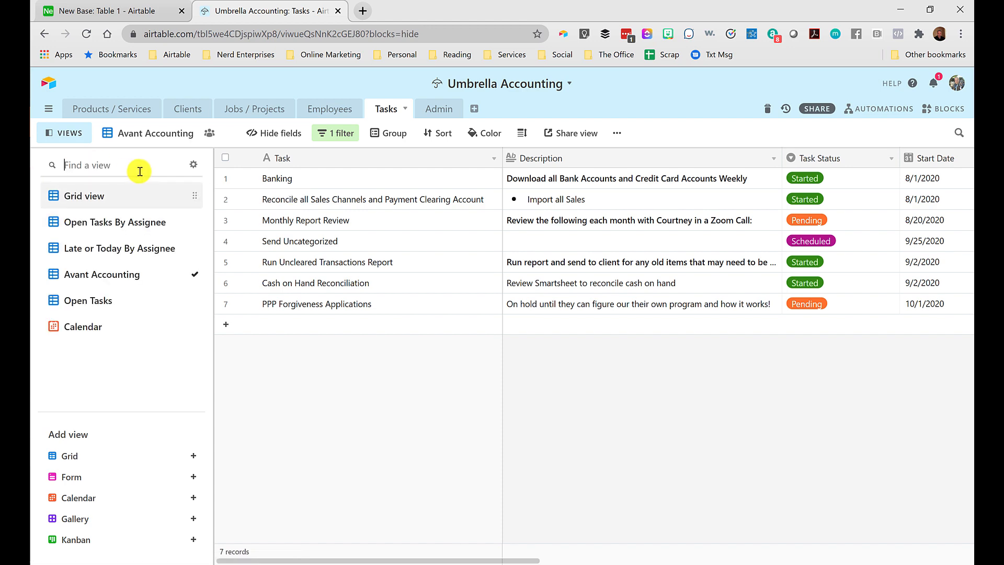
Step: In the original grid view, add Client (from Jobs / Projects) as a grouping field and move it above Project
click(86, 200)
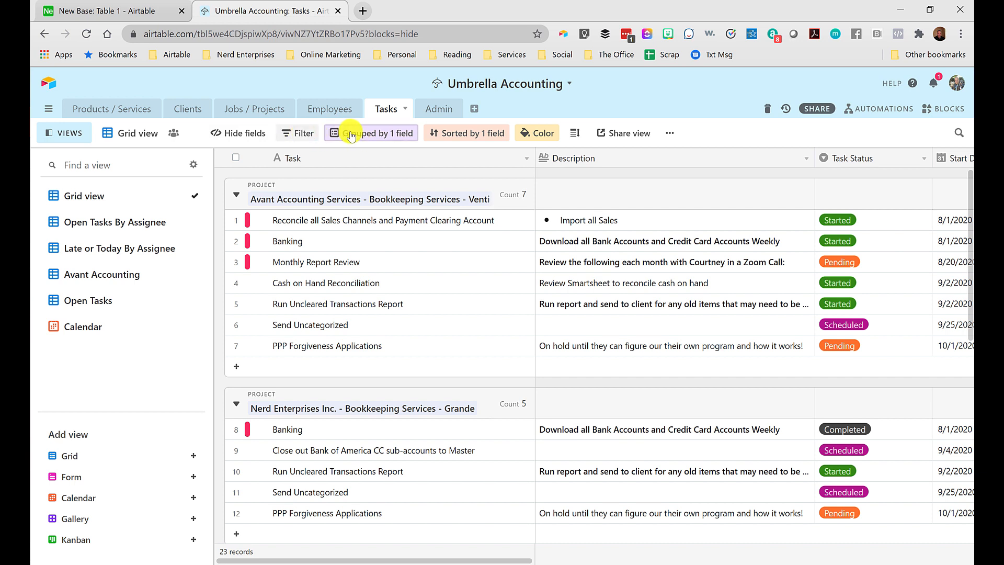
click(367, 135)
click(421, 199)
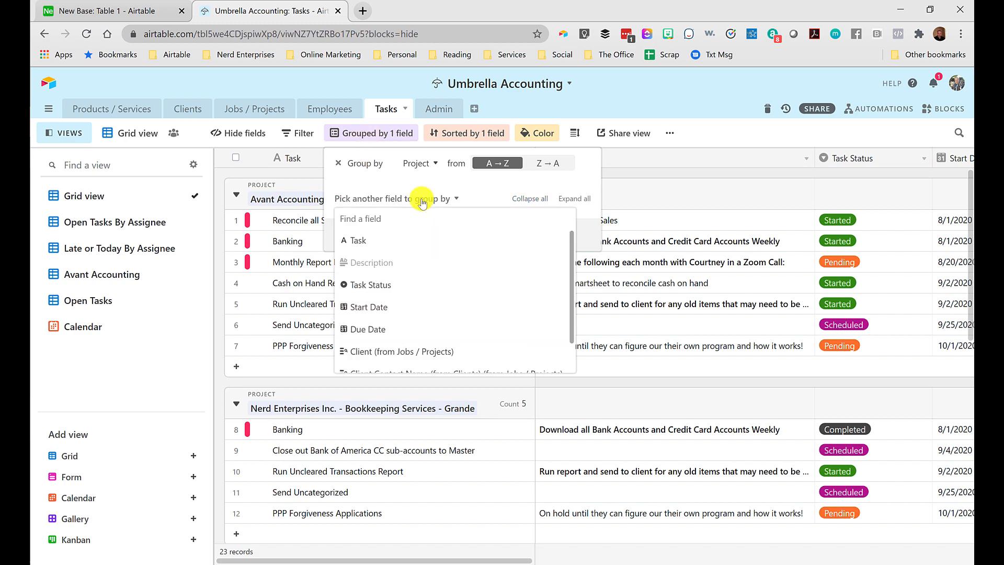
click(397, 324)
drag(644, 189, 635, 162)
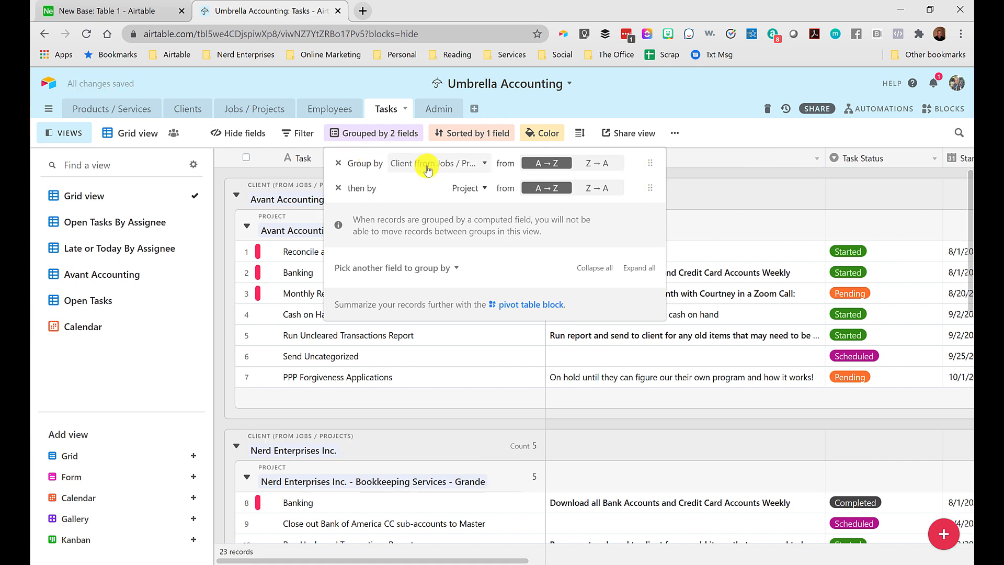
Step: Add Assigned To as the third grouping level and look through the nested client, project and assignee groups
click(380, 271)
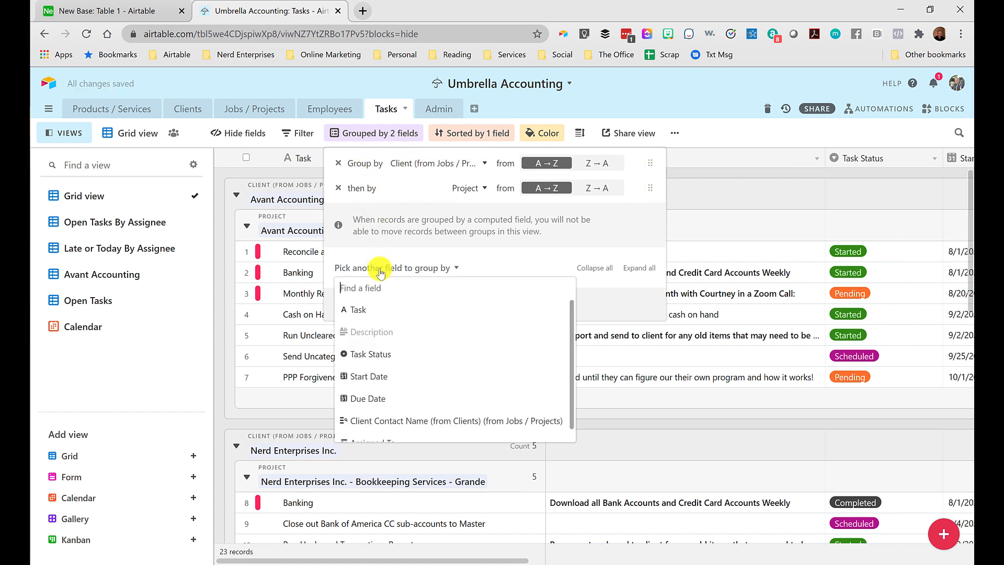
scroll(384, 330, down, 1)
click(367, 431)
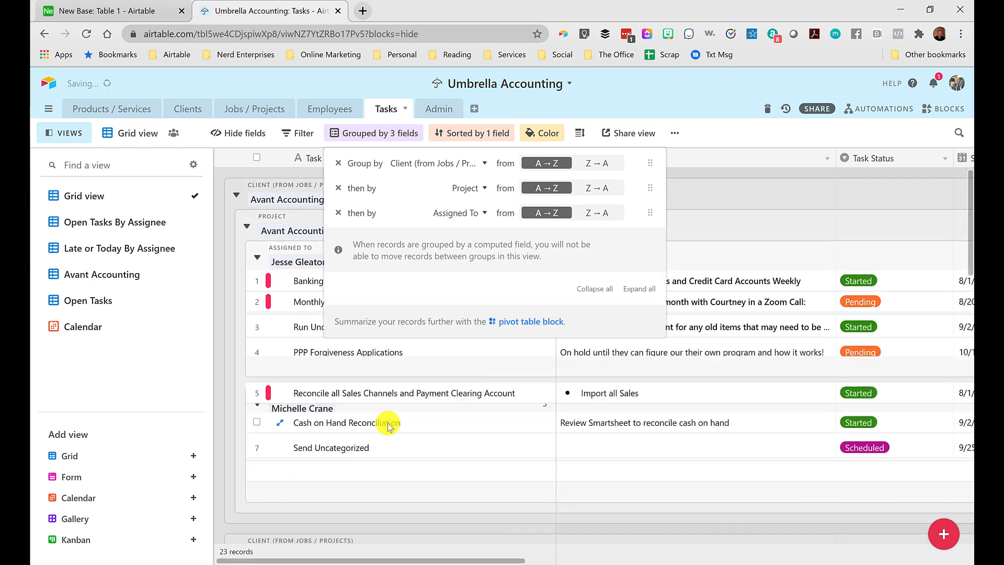
click(722, 175)
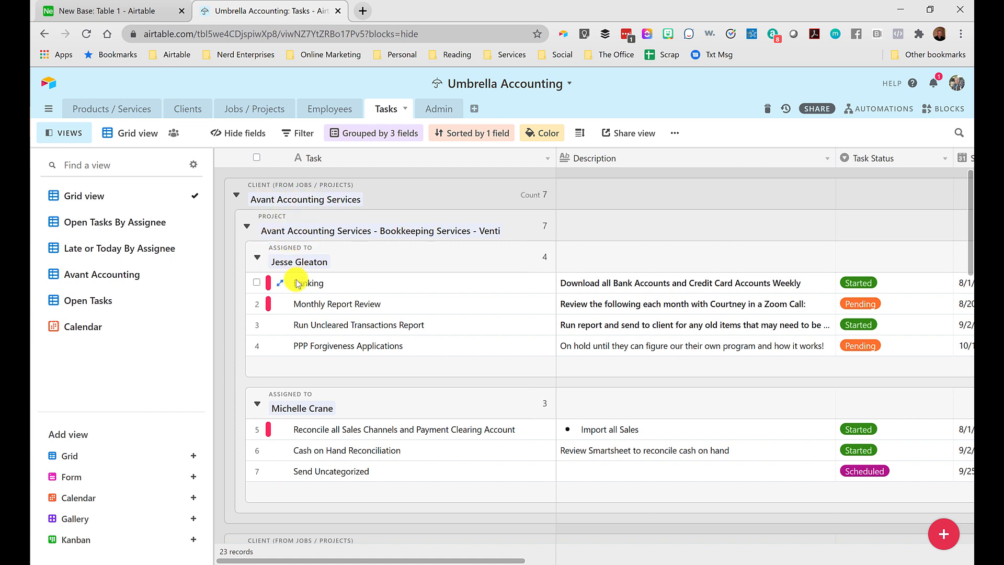
scroll(329, 320, down, 3)
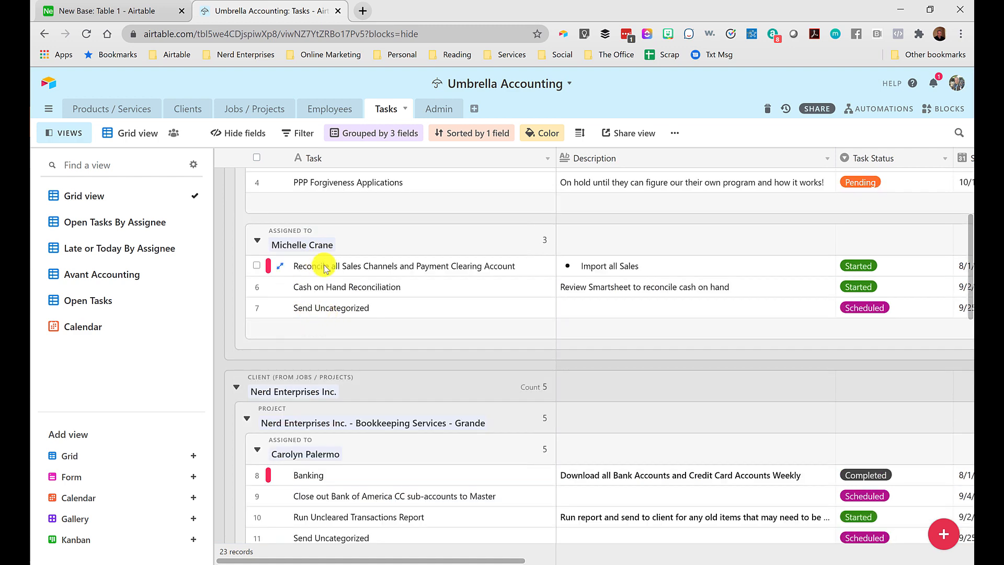
scroll(345, 331, down, 3)
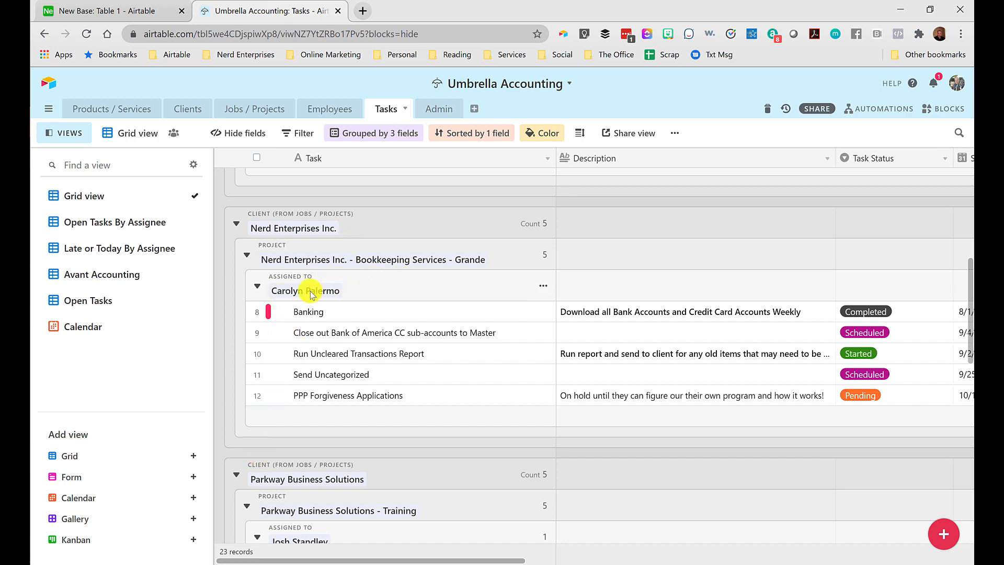
scroll(319, 314, up, 6)
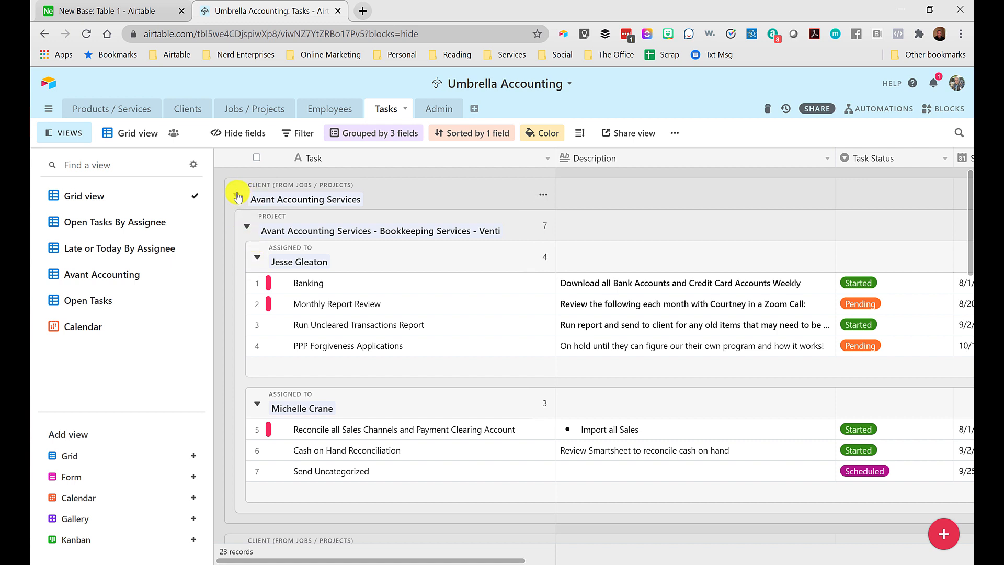
Step: Collapse all groups, and expand Parkway Business Solutions down to the tasks of both assignees in its Training project
right_click(237, 195)
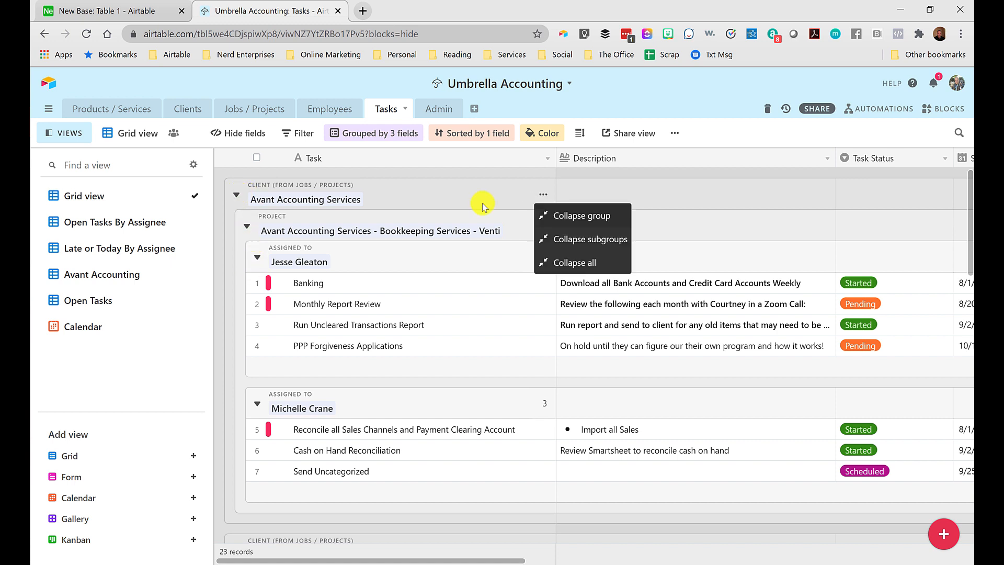
click(575, 265)
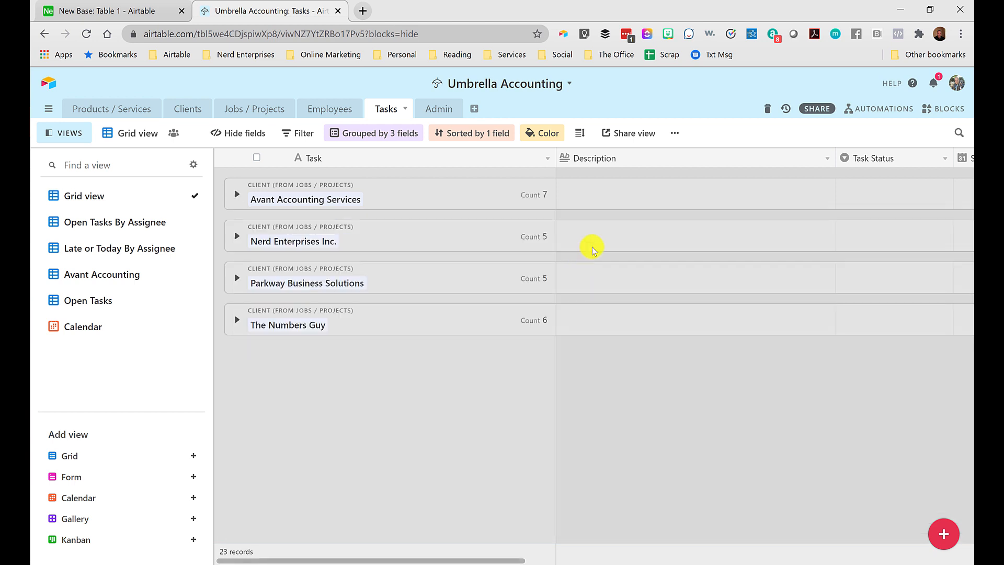
click(237, 279)
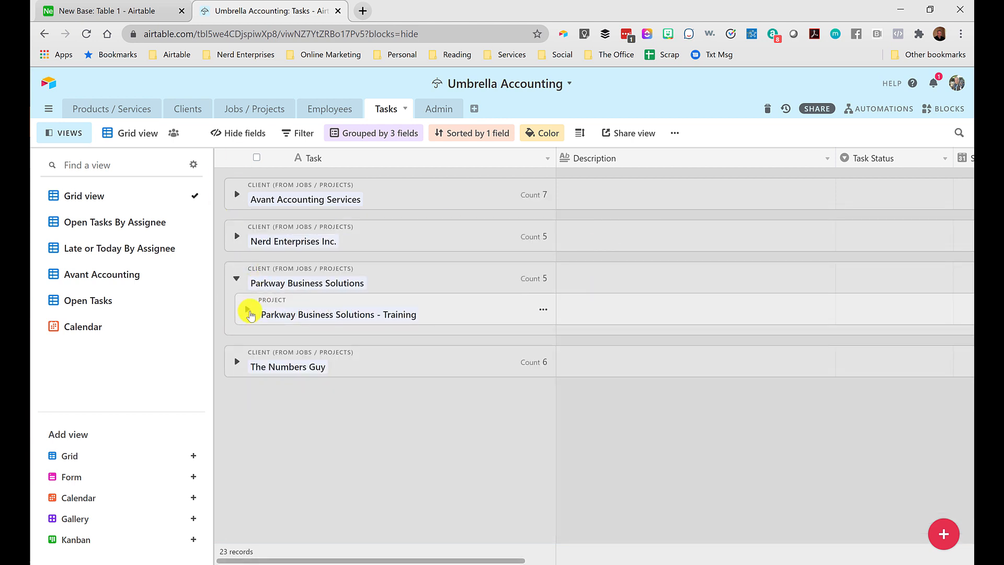
click(248, 311)
click(257, 343)
scroll(250, 361, down, 2)
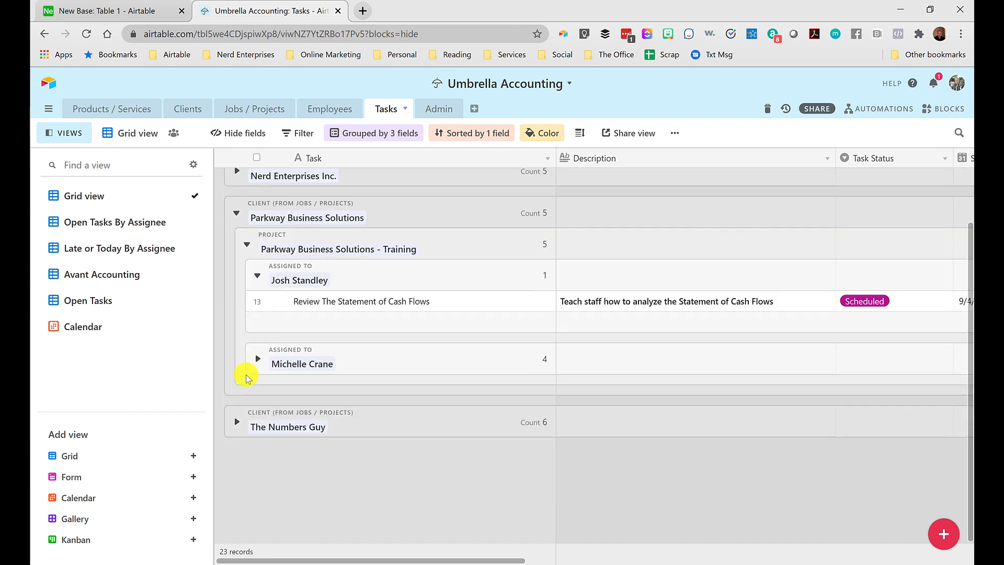
click(257, 361)
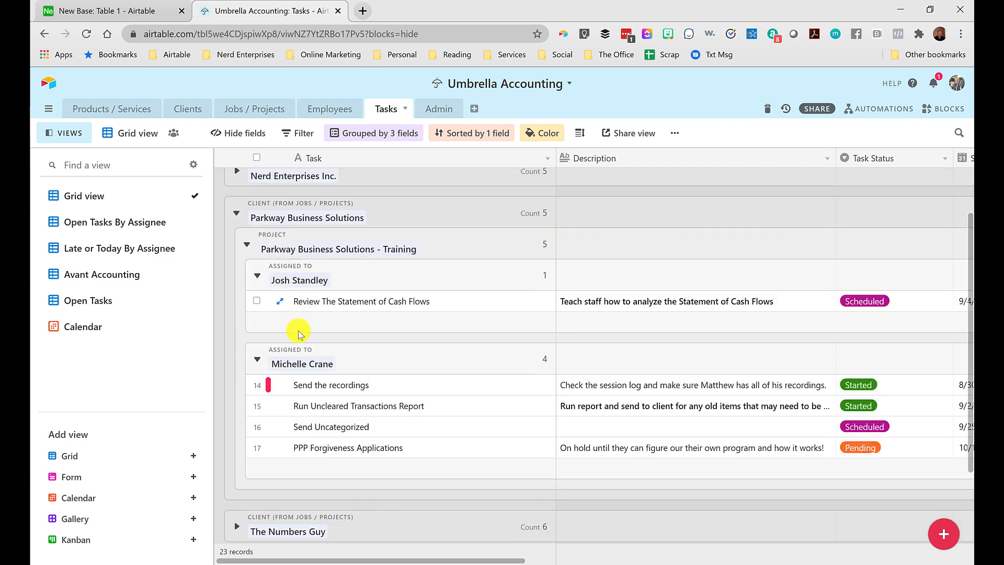
Step: Look through the individual tasks under the two assignees of the Parkway Business Solutions training project
click(337, 306)
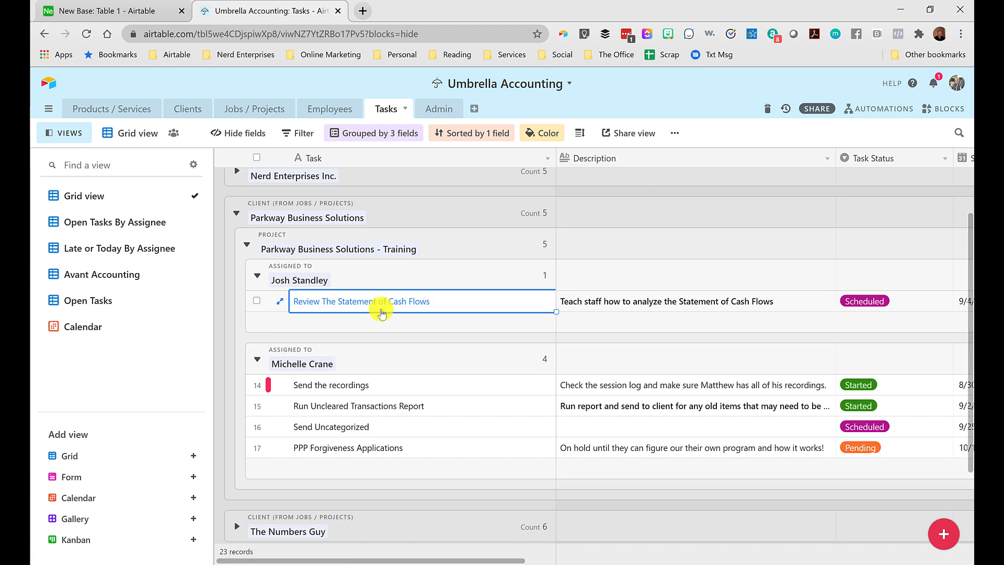
click(345, 386)
scroll(324, 366, down, 2)
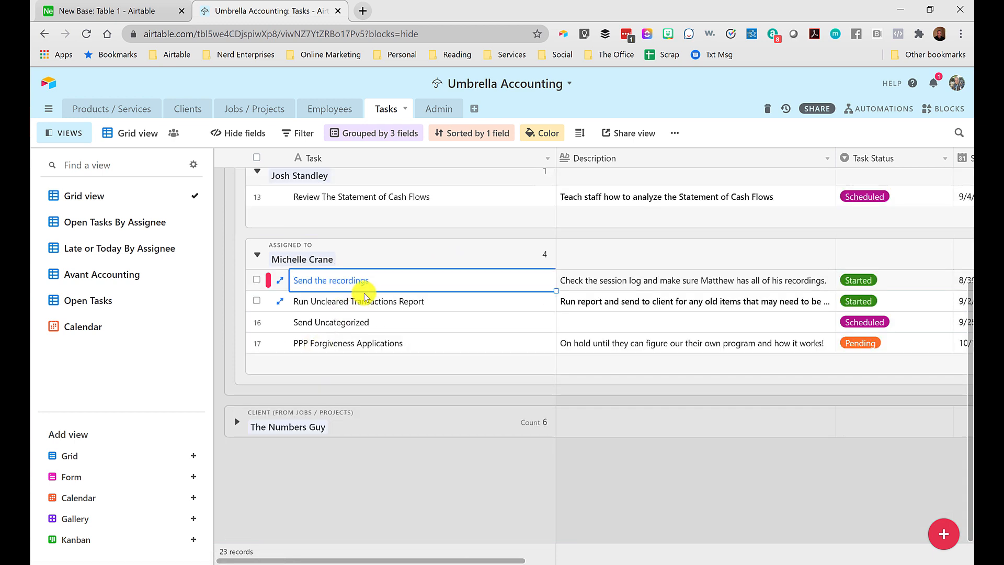
click(441, 309)
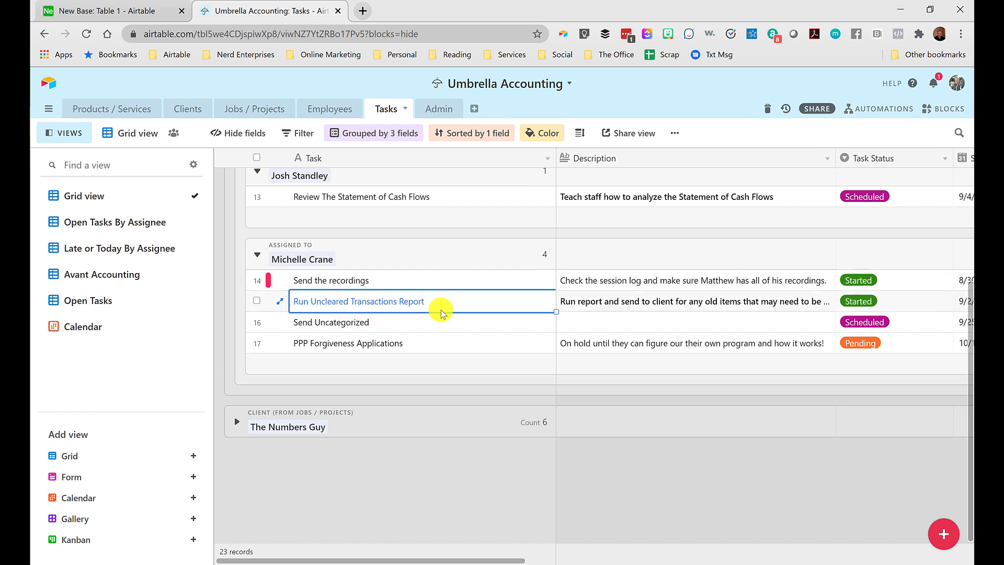
Step: Delete the Run Uncleared Transactions Report task from the Parkway Business Solutions - Training project group
click(367, 325)
click(415, 344)
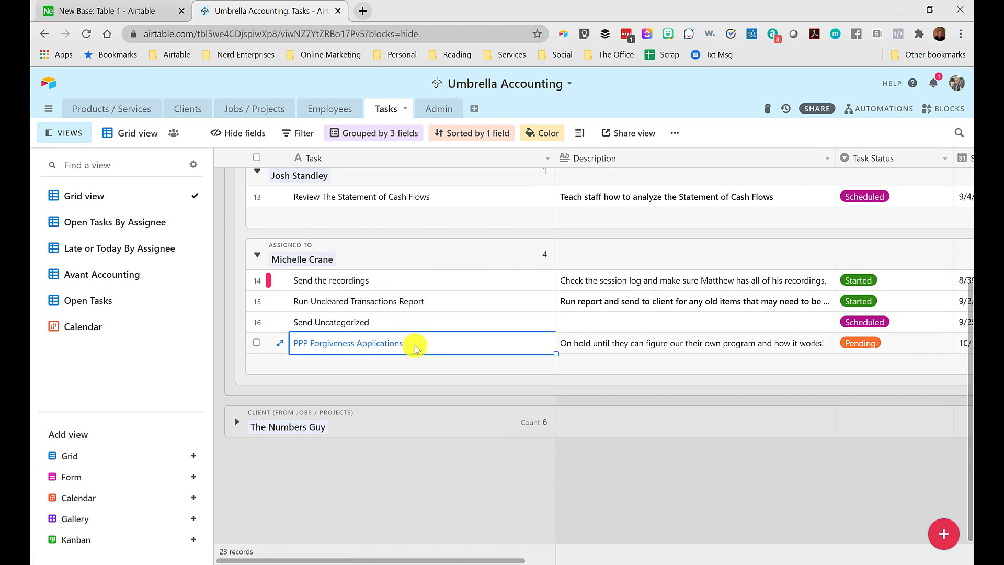
click(327, 309)
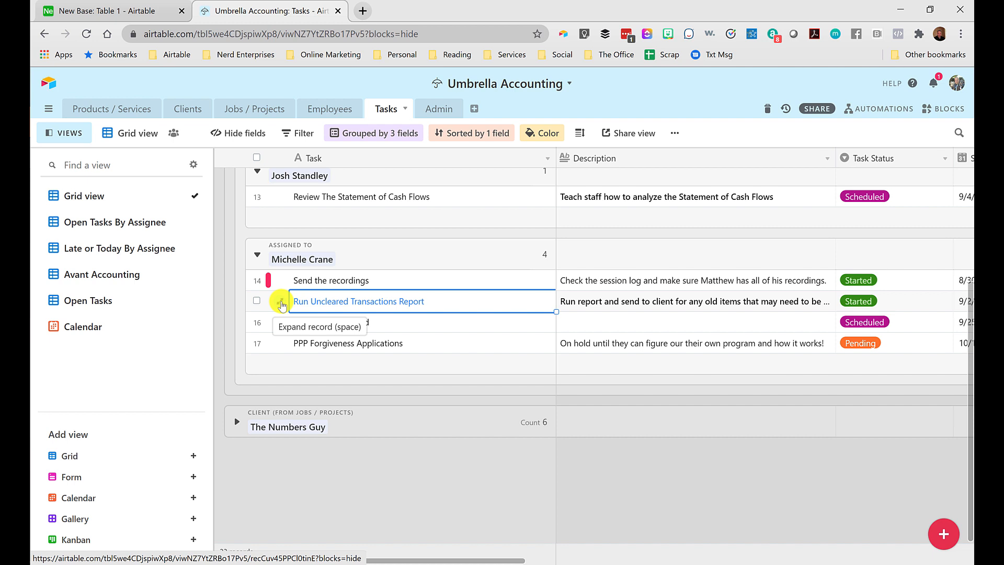
right_click(490, 304)
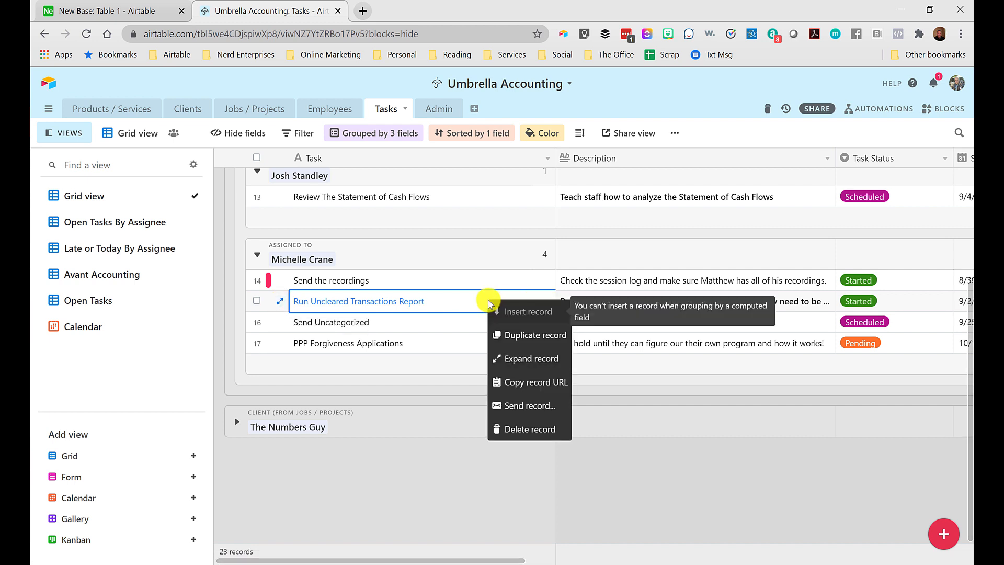
click(529, 430)
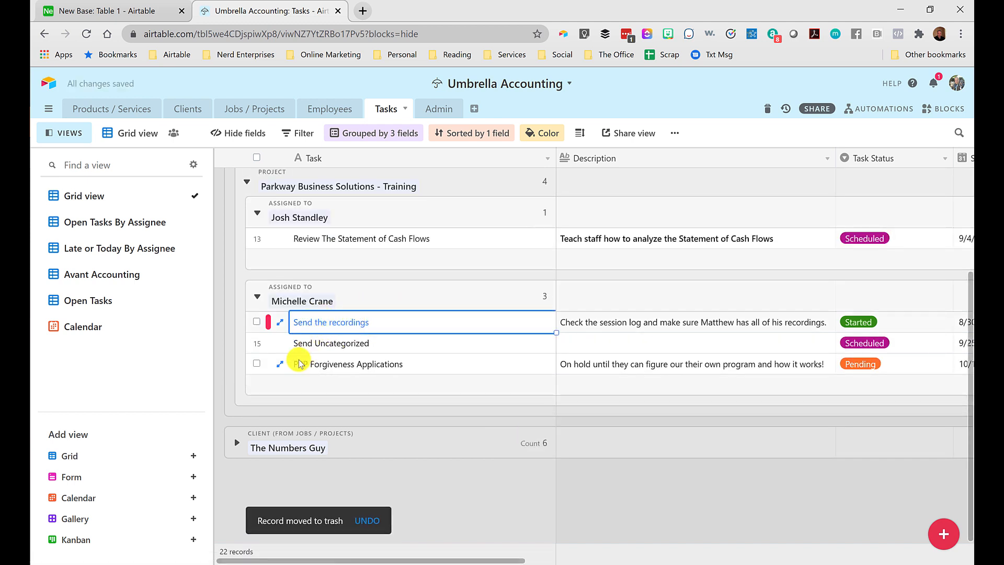
Step: Remove the Client, Project and Assigned To grouping levels so the grid view is ungrouped
scroll(403, 249, up, 3)
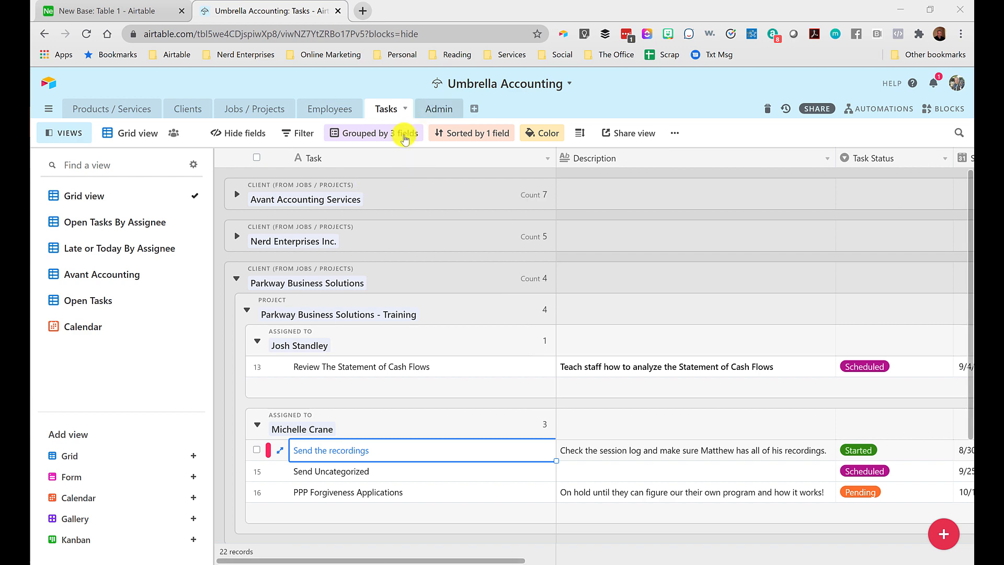
click(403, 134)
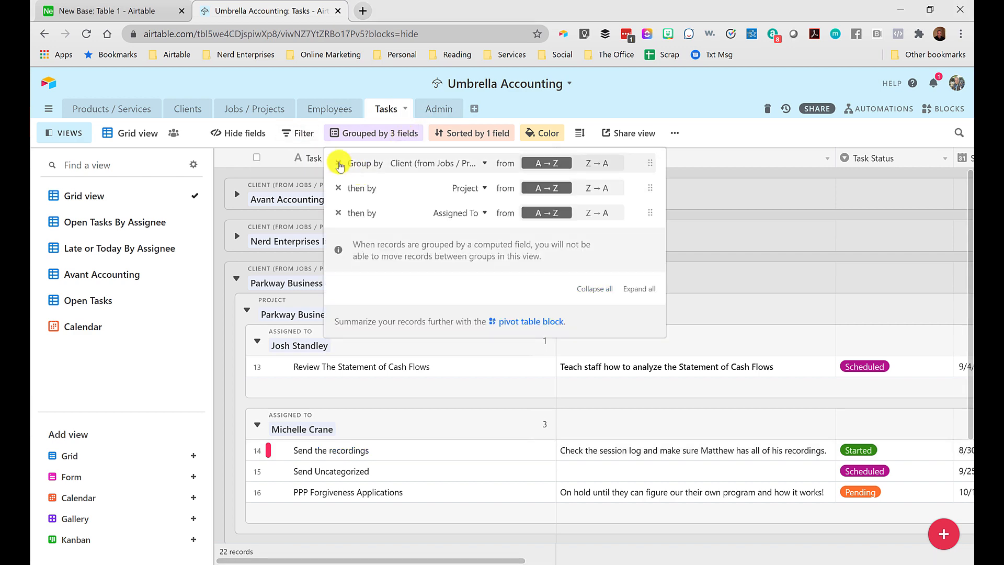
click(338, 164)
click(337, 164)
click(338, 163)
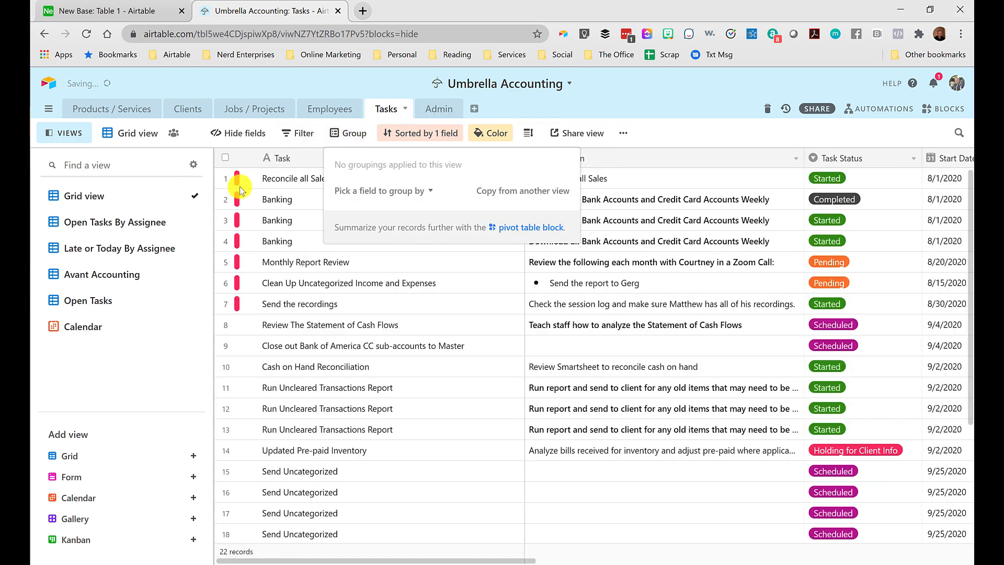
click(270, 176)
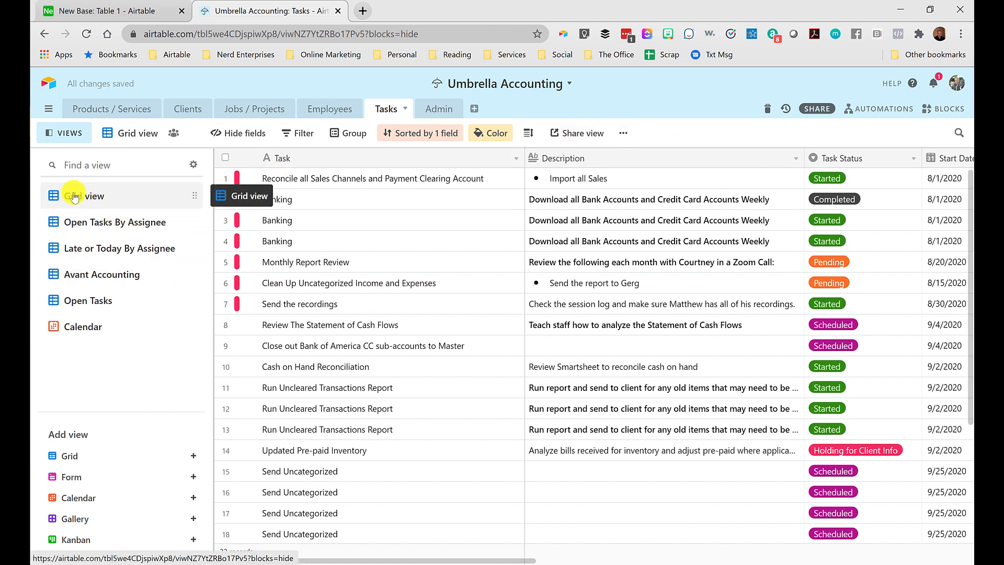
Step: Rename the original grid view as Master Task List
double_click(130, 132)
text(Master Task List)
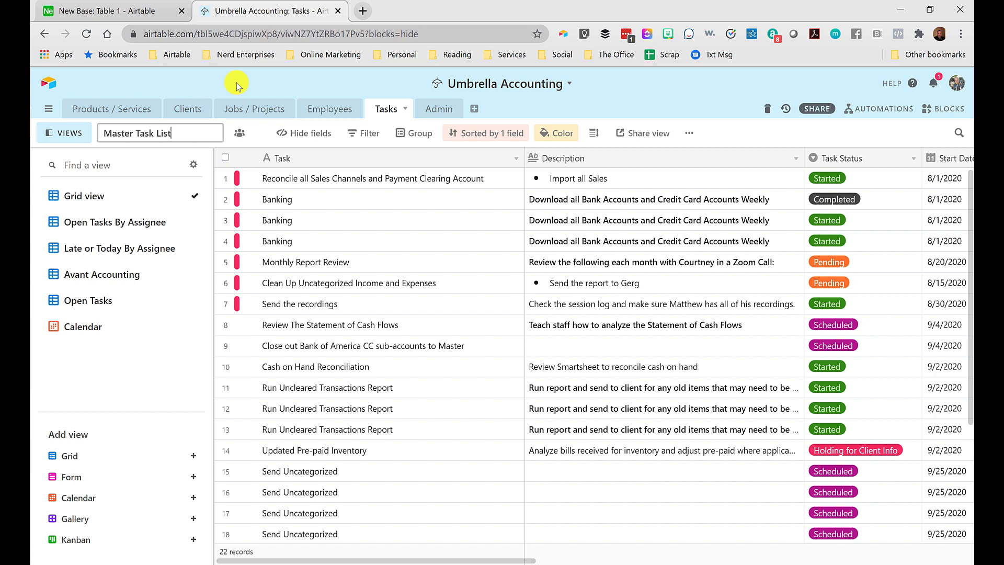
key(Return)
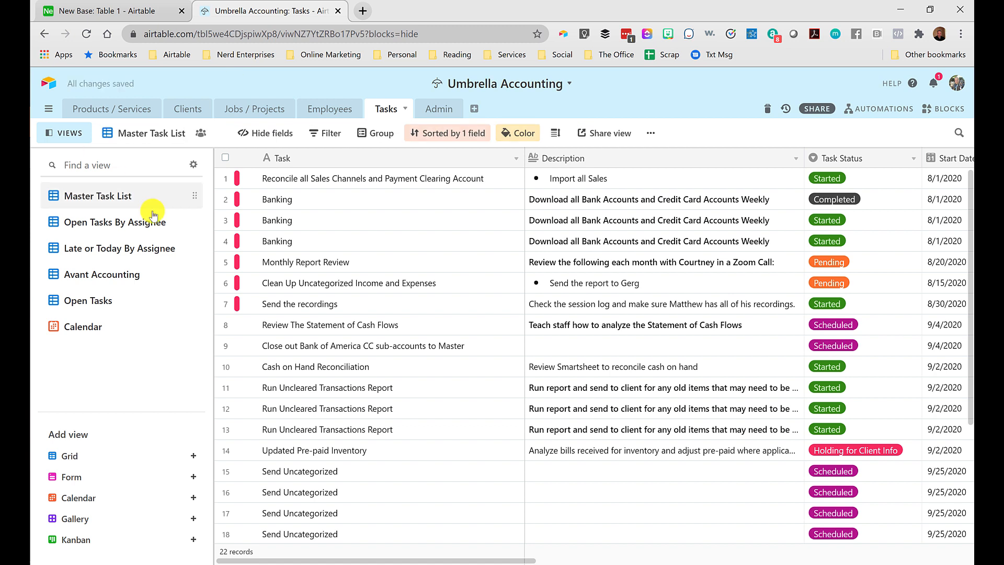
click(360, 182)
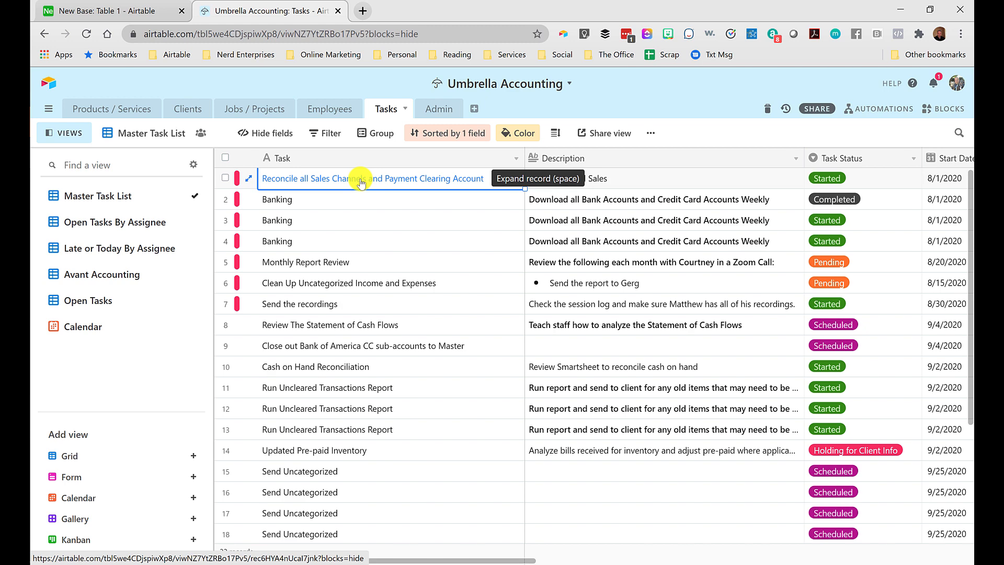
Step: Switch to the Calendar view of the tasks and check its record coloring by Task Status
click(68, 332)
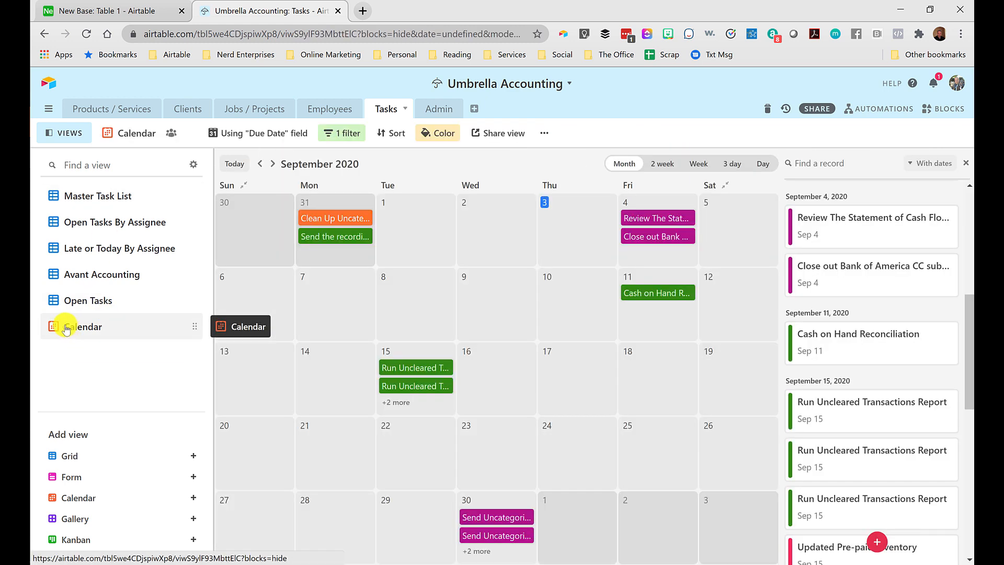
click(443, 139)
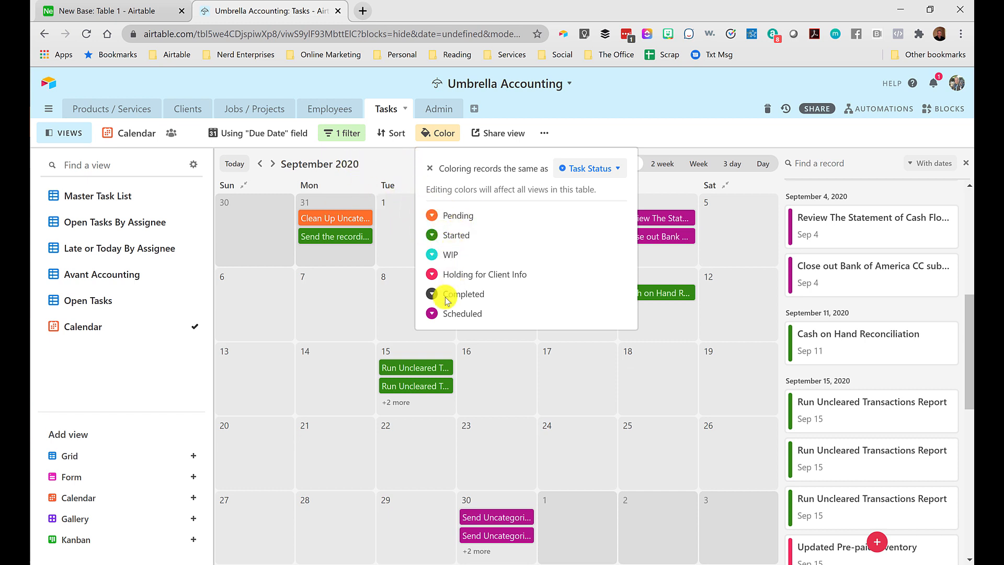
click(394, 163)
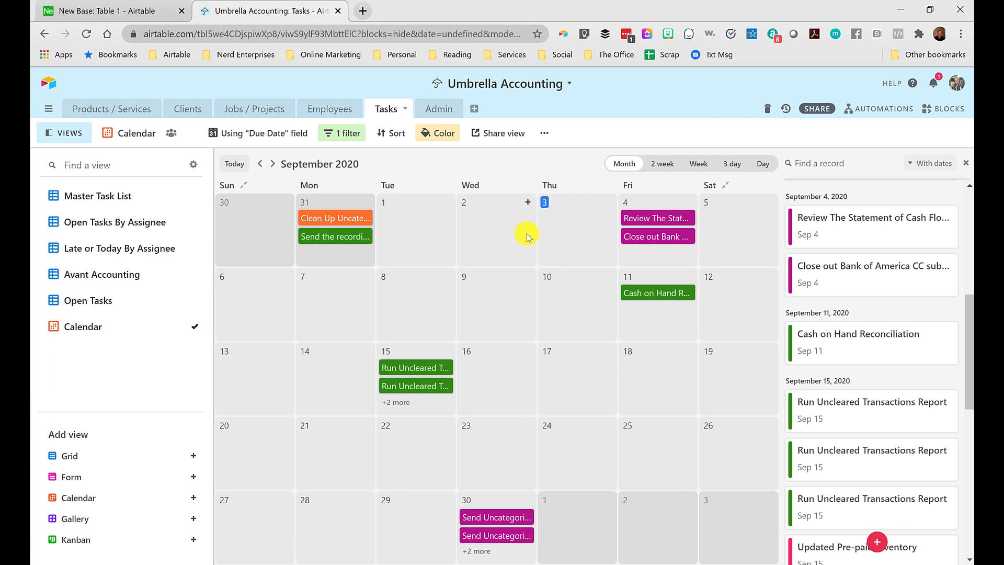
Step: Go to today in the calendar, look through the 2 week, week, 3 day and day layouts, and return to month
click(241, 165)
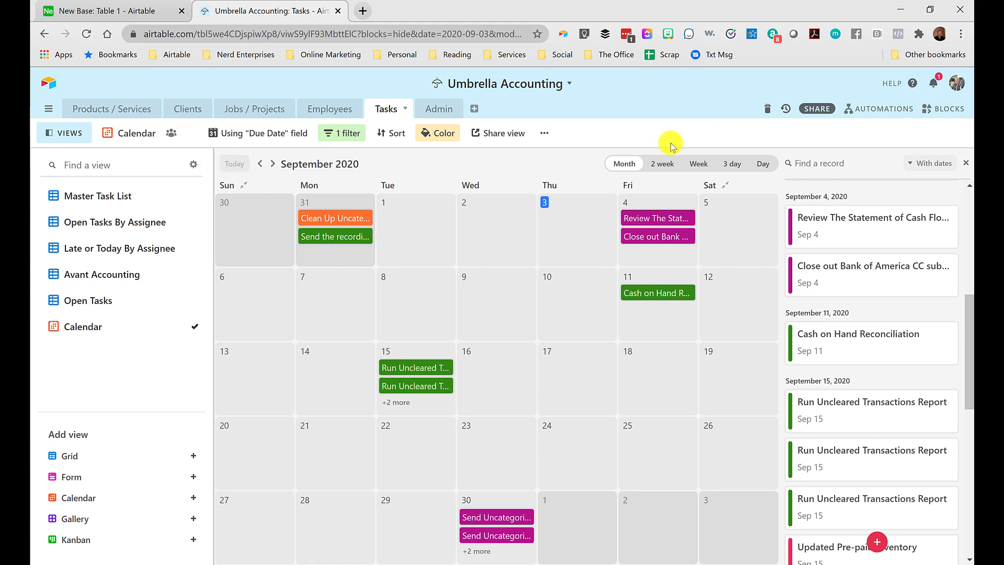
click(663, 163)
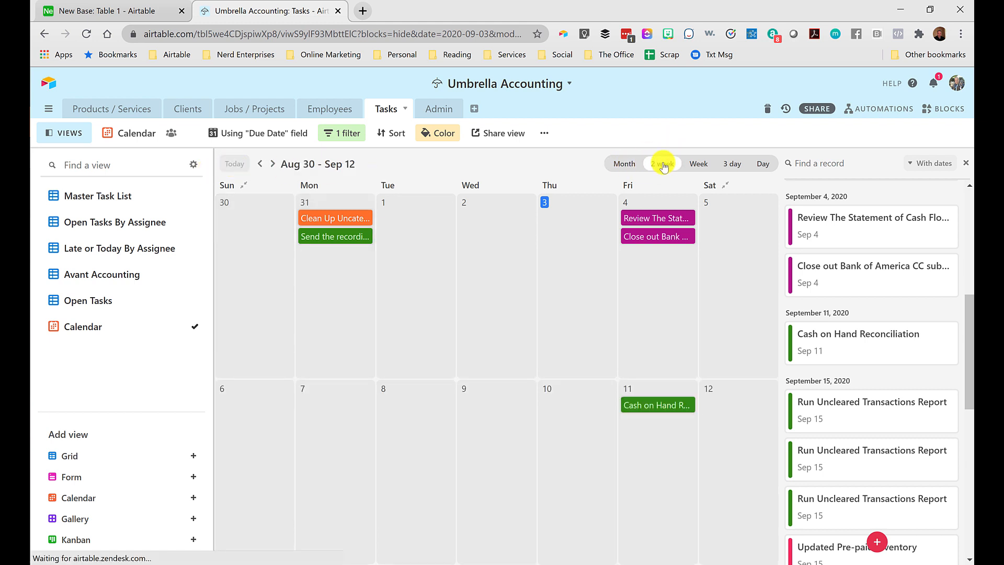
click(696, 165)
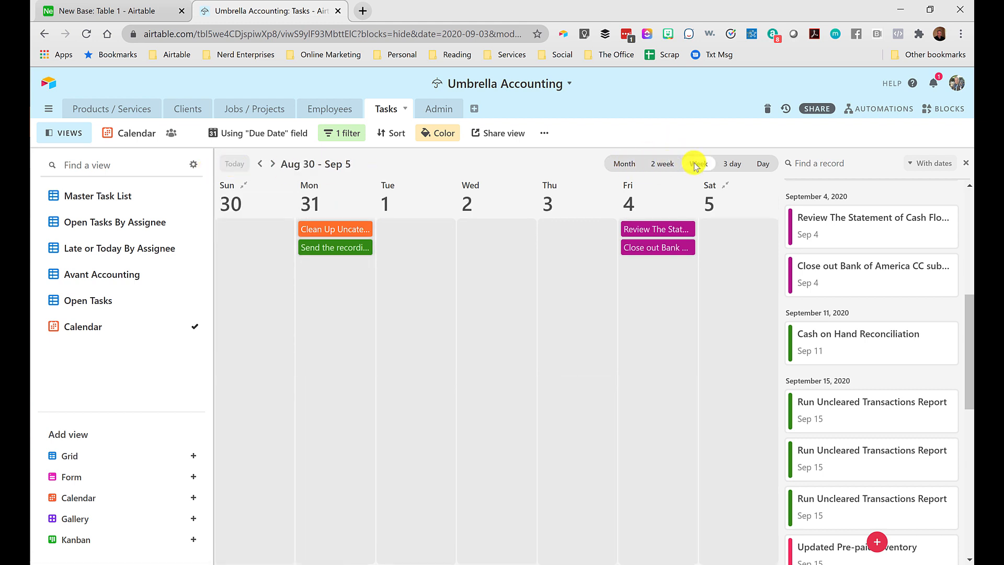
click(731, 164)
click(763, 164)
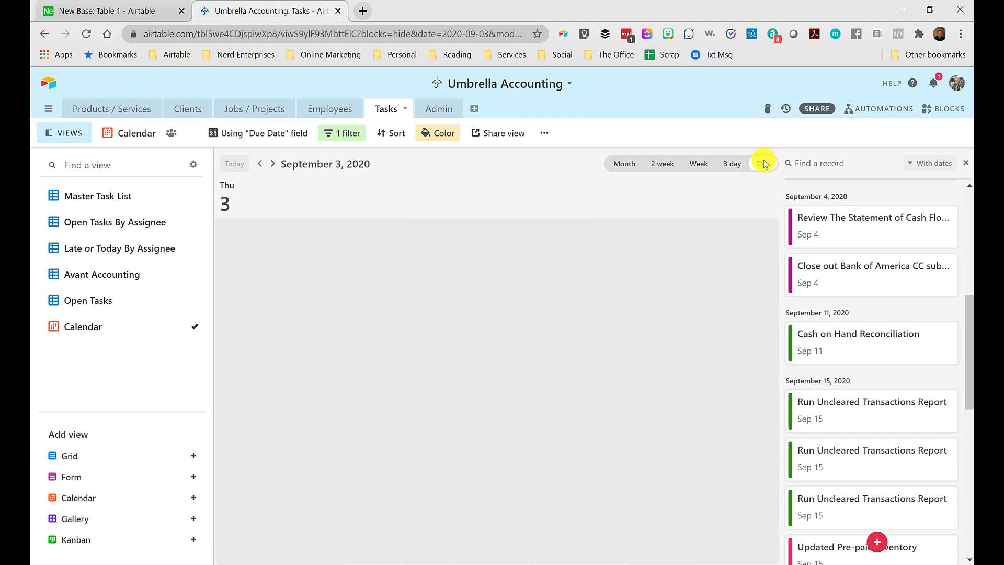
click(616, 166)
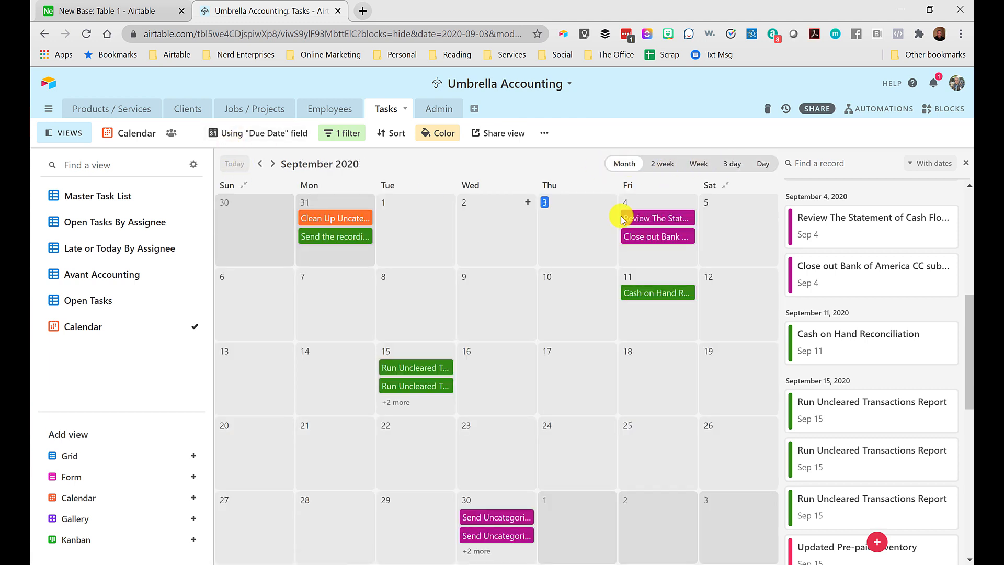
Step: Show the records without dates in the calendar's record list, switch it to all records and look through them
click(943, 167)
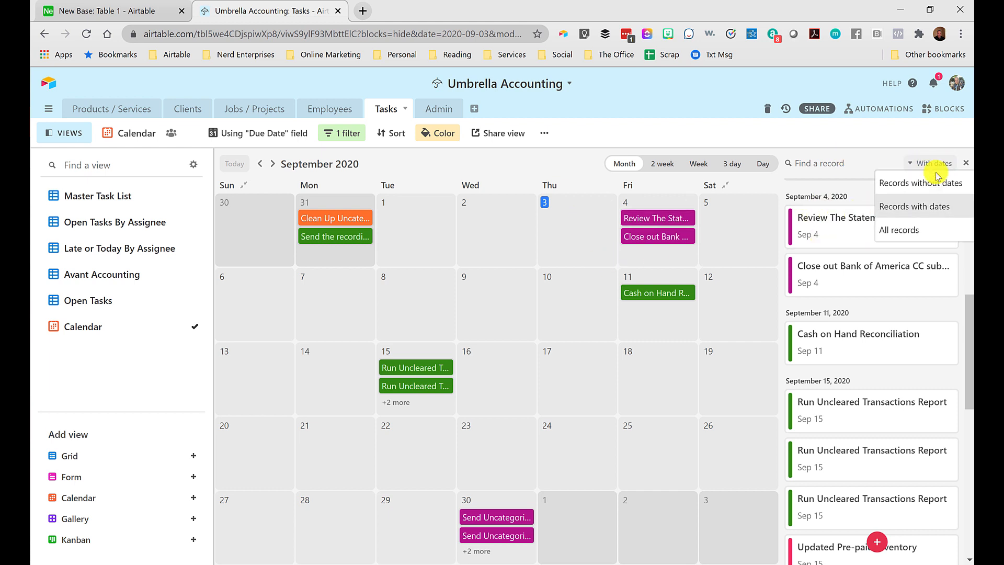
click(932, 183)
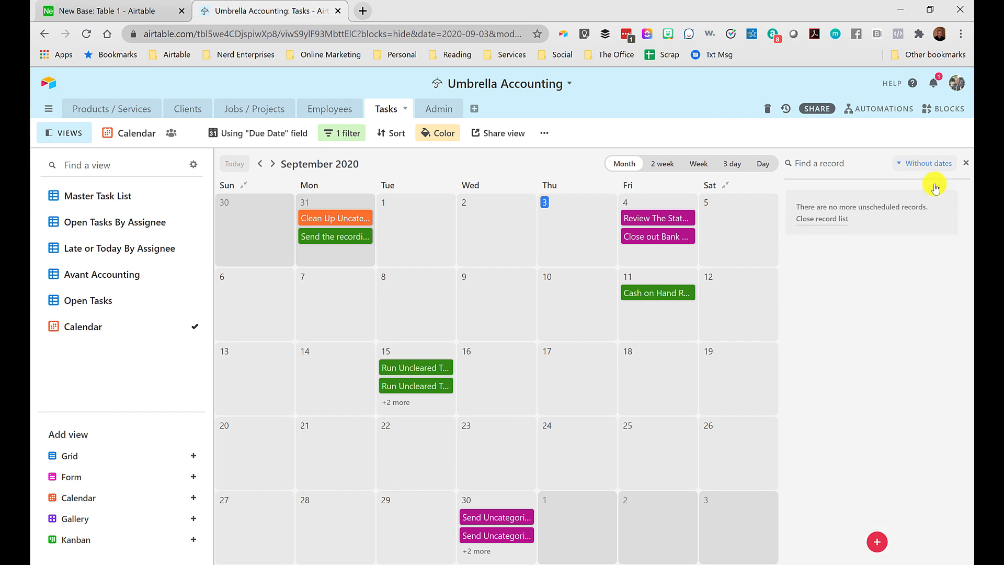
click(910, 167)
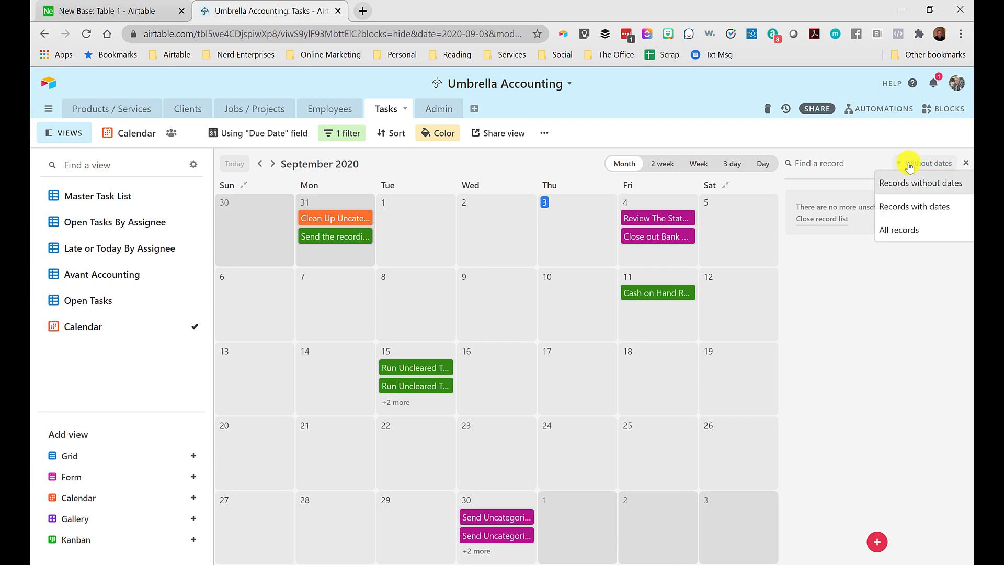
click(893, 230)
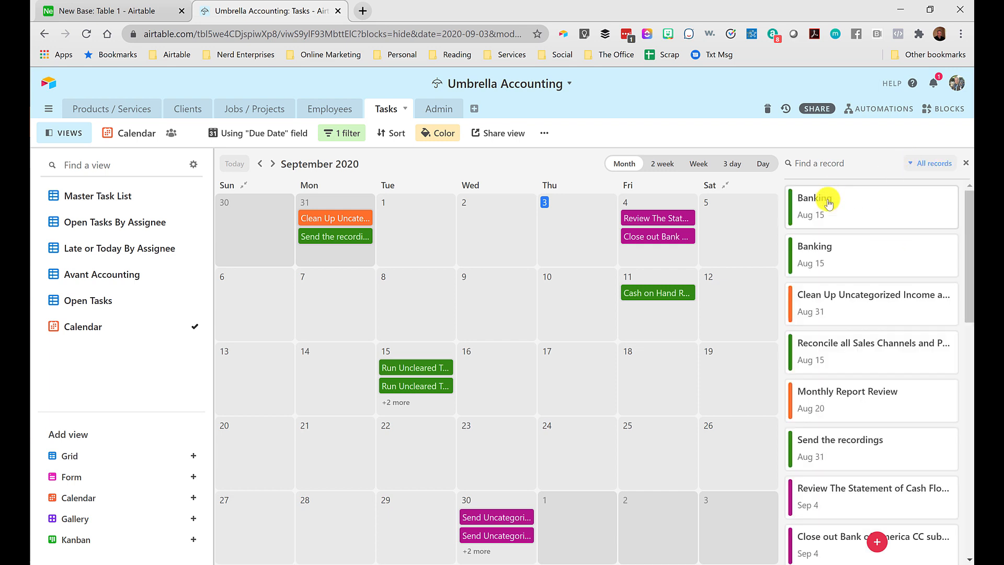
scroll(854, 348, down, 3)
scroll(854, 354, up, 3)
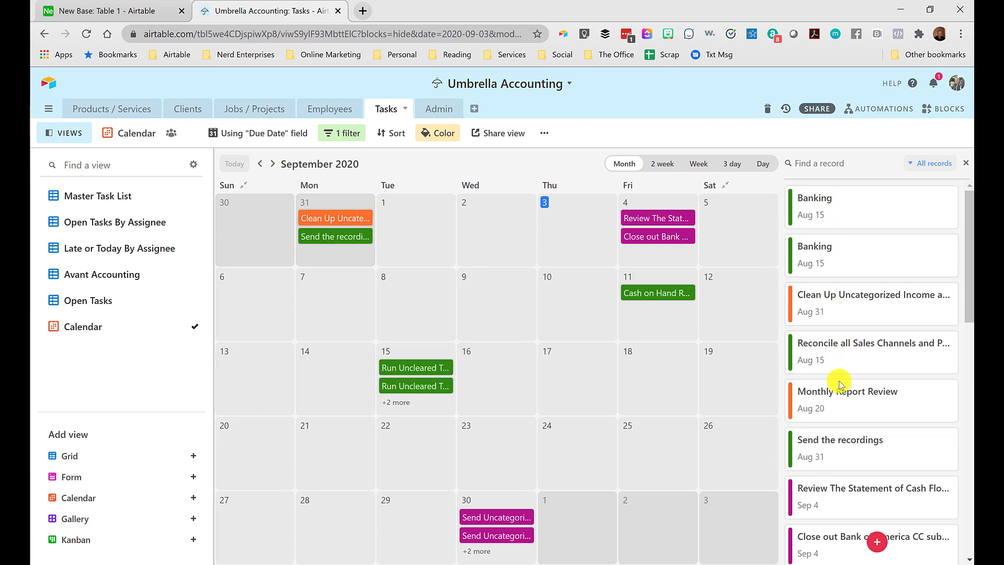
scroll(839, 393, down, 6)
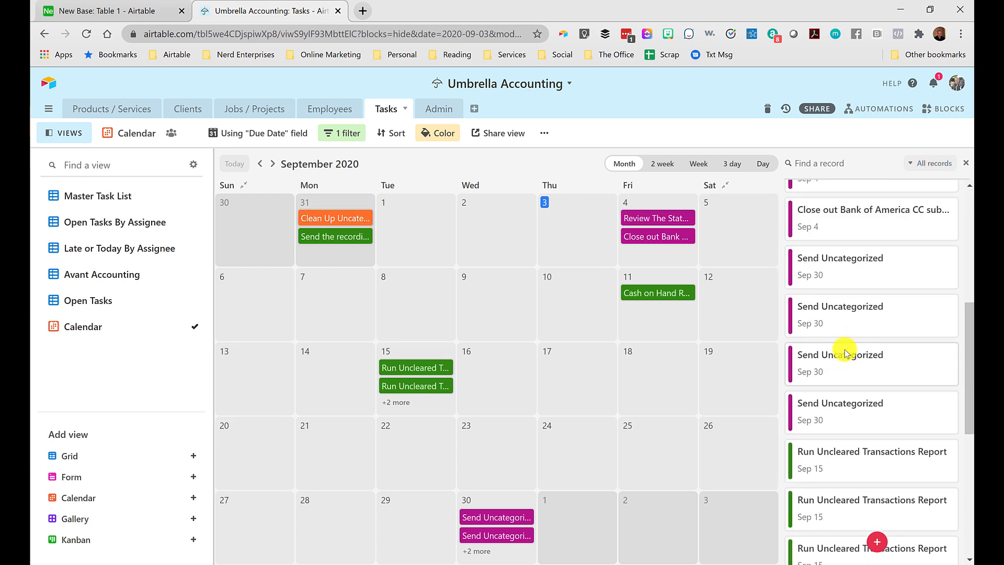
Step: Expand a Send Uncategorized record from the calendar's record list, look over its fields and activity, and close it
click(847, 354)
click(317, 289)
scroll(420, 391, down, 6)
scroll(516, 204, up, 6)
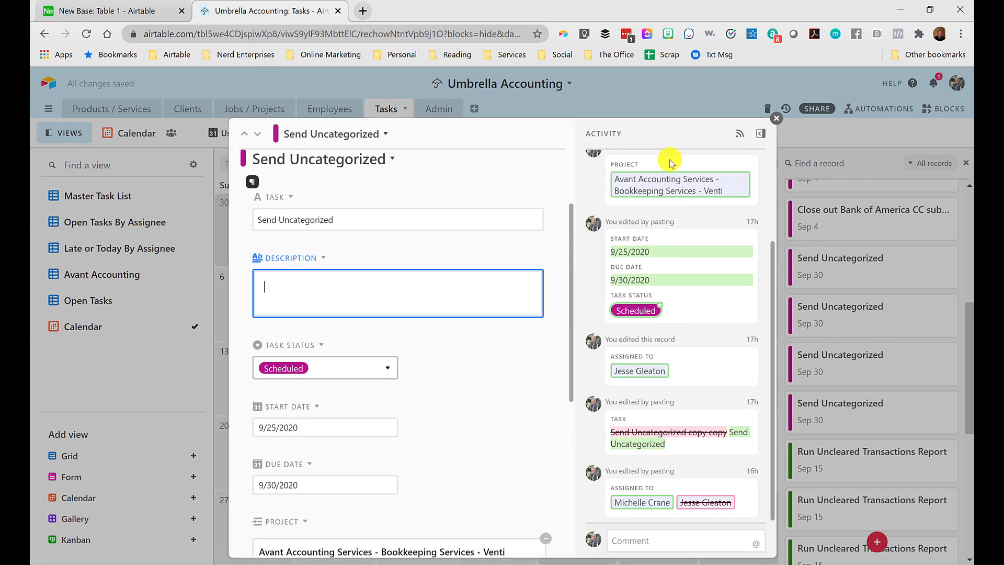
click(776, 118)
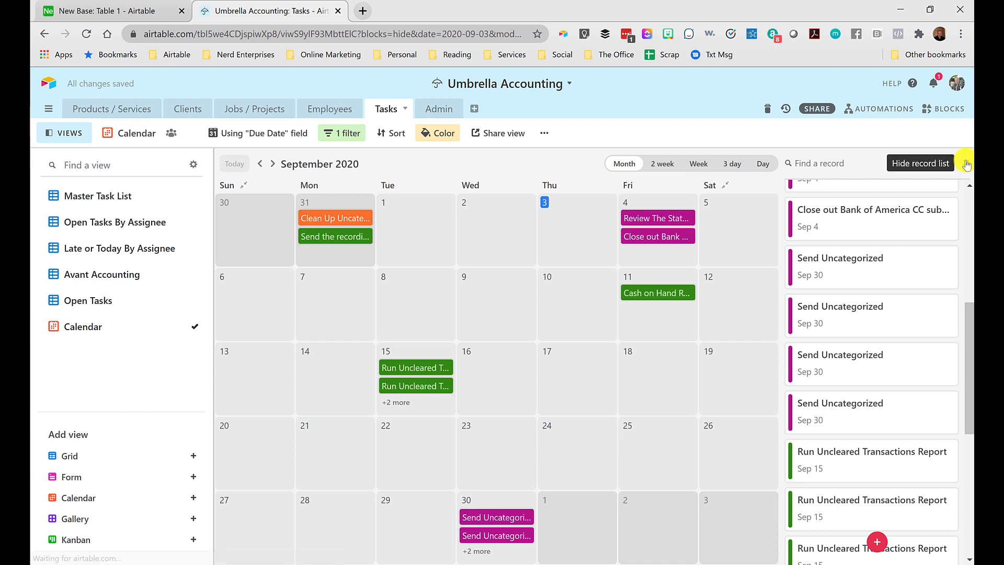
Step: Hide the calendar's record list and return to the Master Task List view
click(966, 164)
click(947, 167)
click(959, 162)
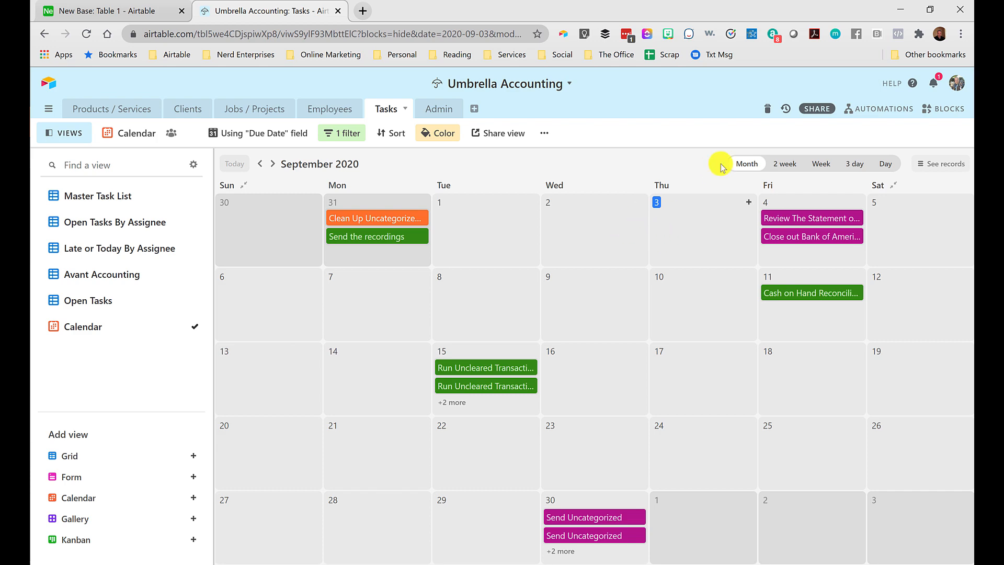
click(87, 201)
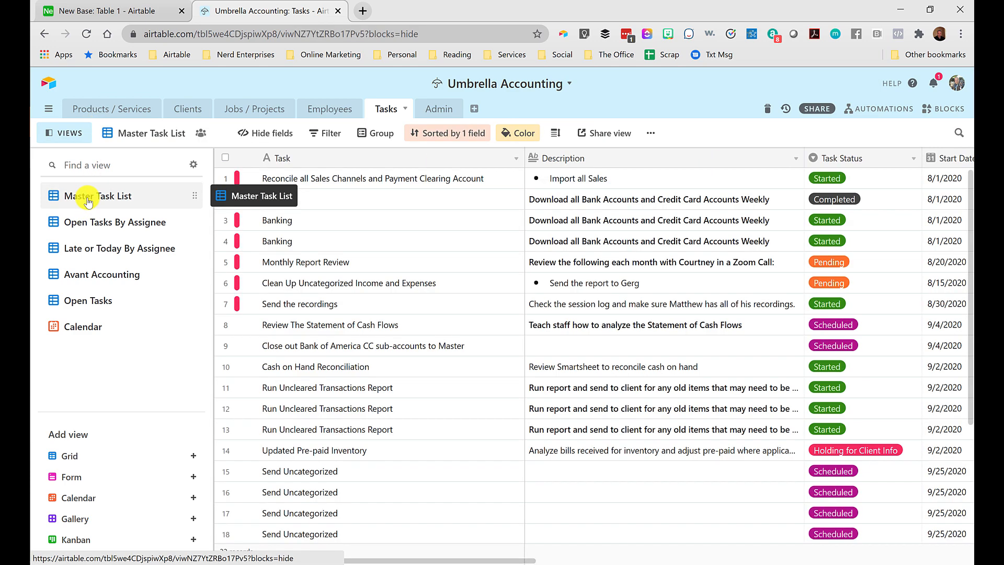
Step: Show the Open Tasks block full screen and page through the project reports to Avant Accounting Services - Bookkeeping Services - Venti
click(945, 113)
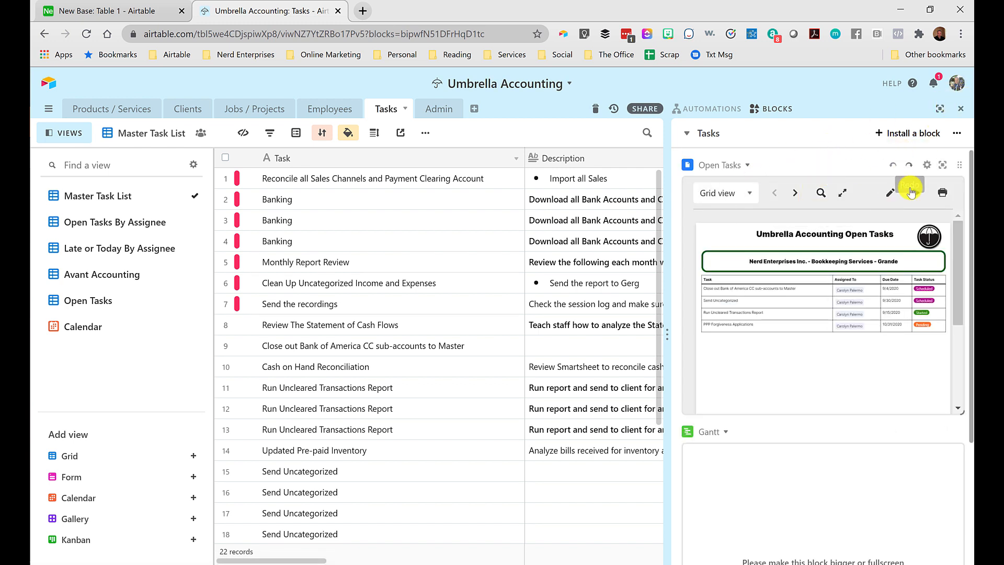
click(942, 168)
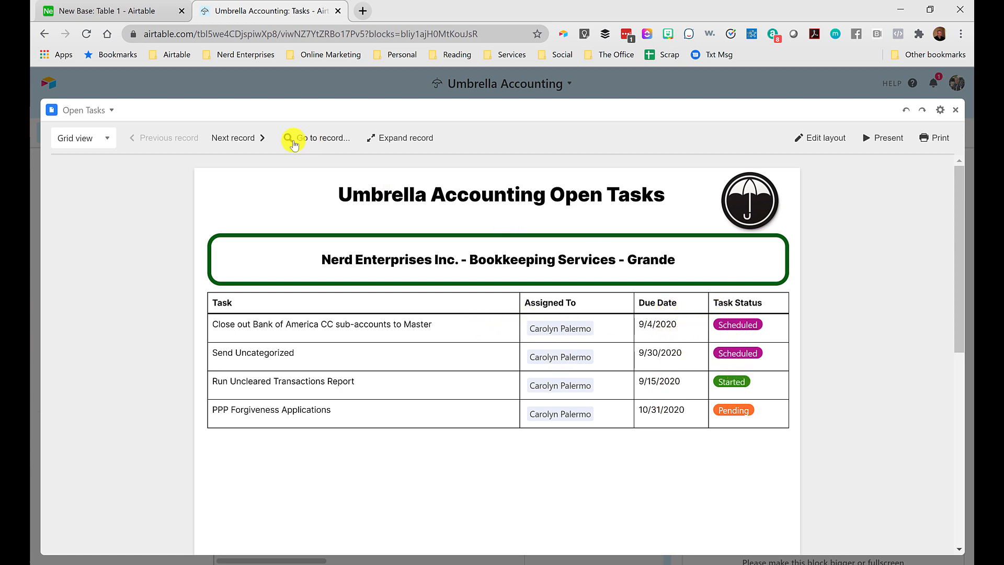
click(220, 140)
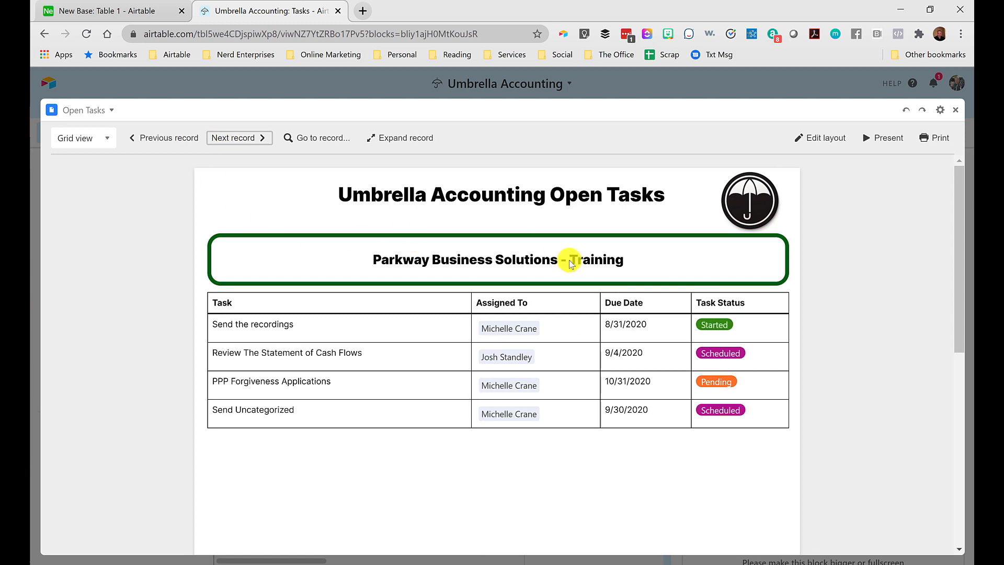
click(246, 141)
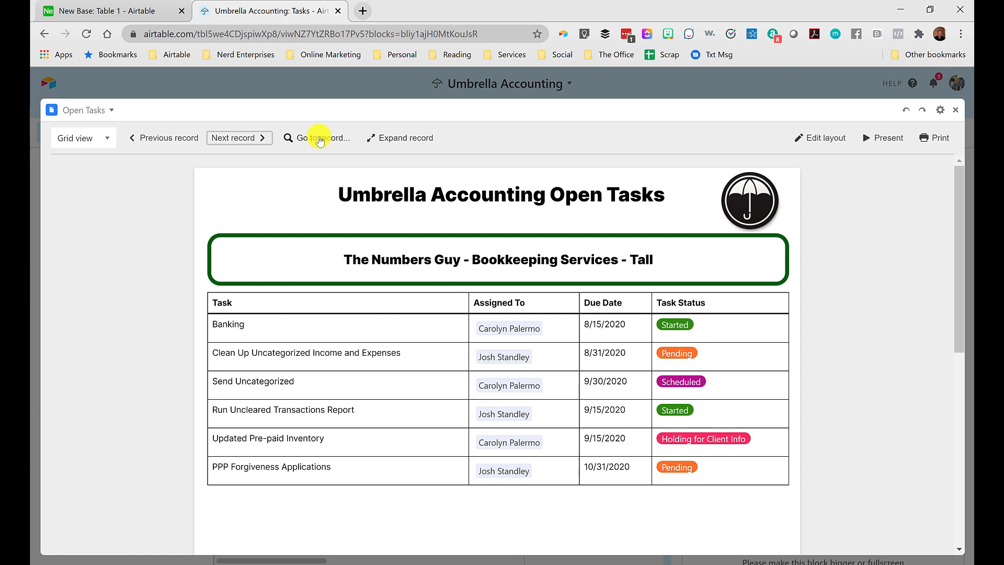
click(242, 138)
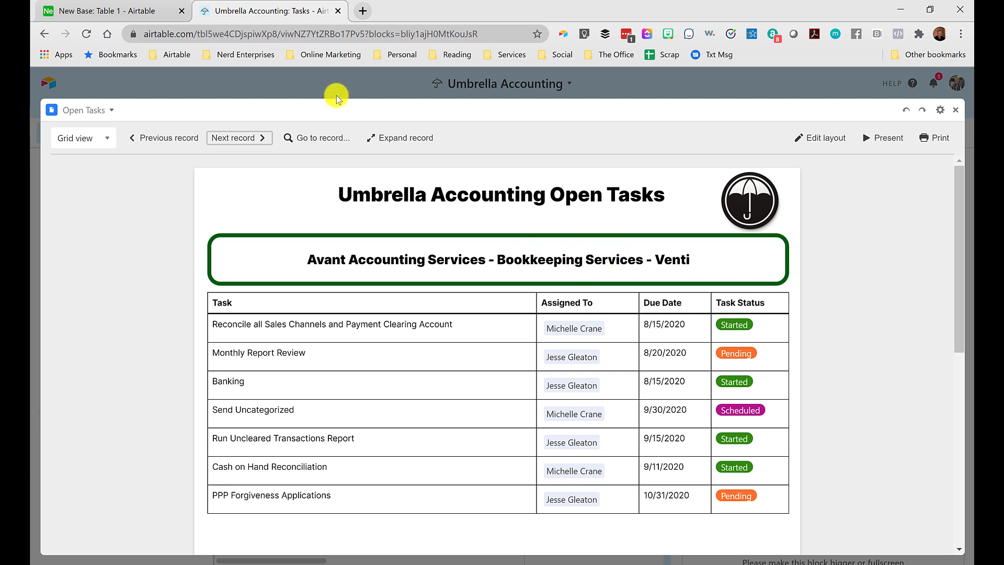
Step: Preview printing the Open Tasks block's Grid view records one per page, cancel the print, and close the full-screen block
click(934, 138)
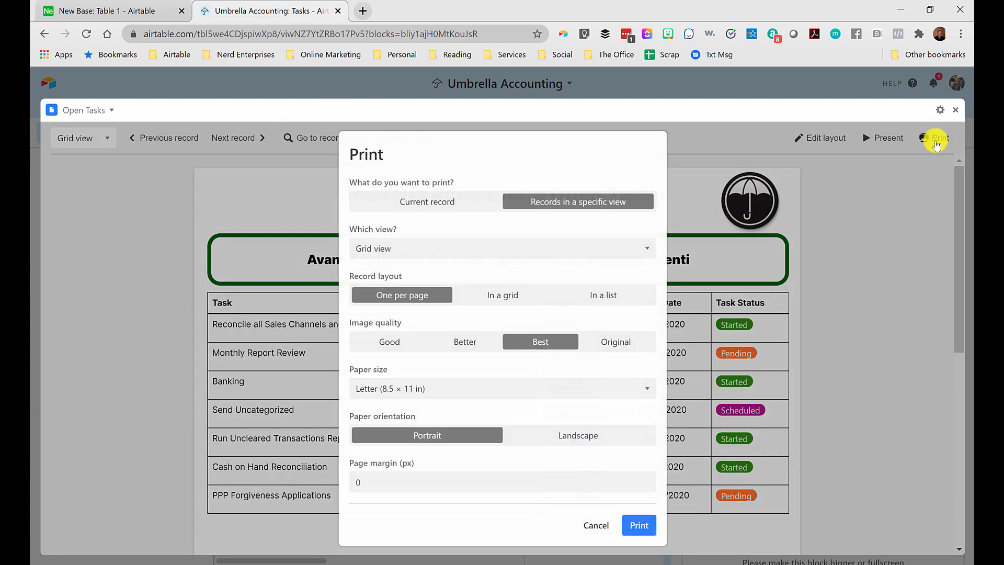
click(639, 524)
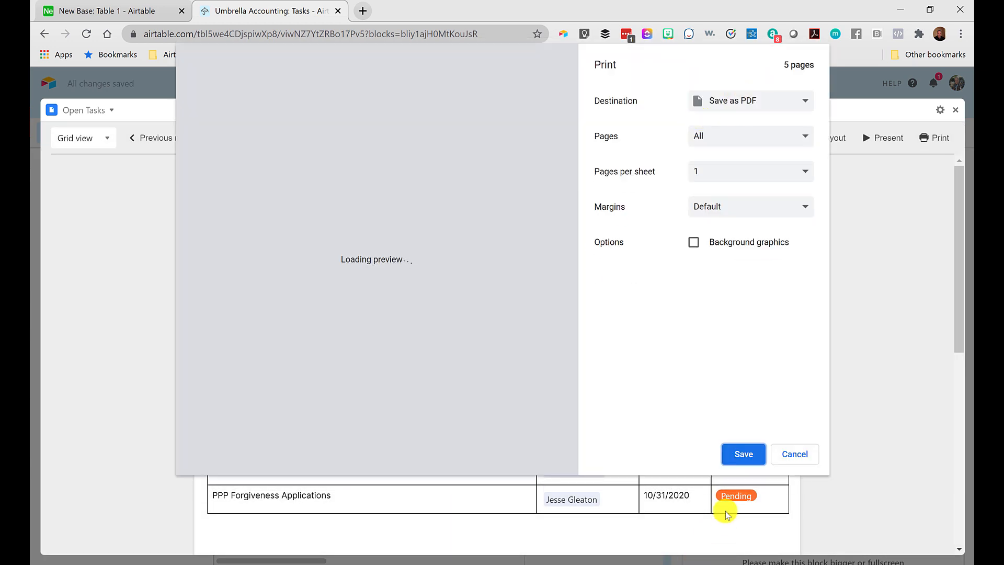
click(799, 454)
click(956, 110)
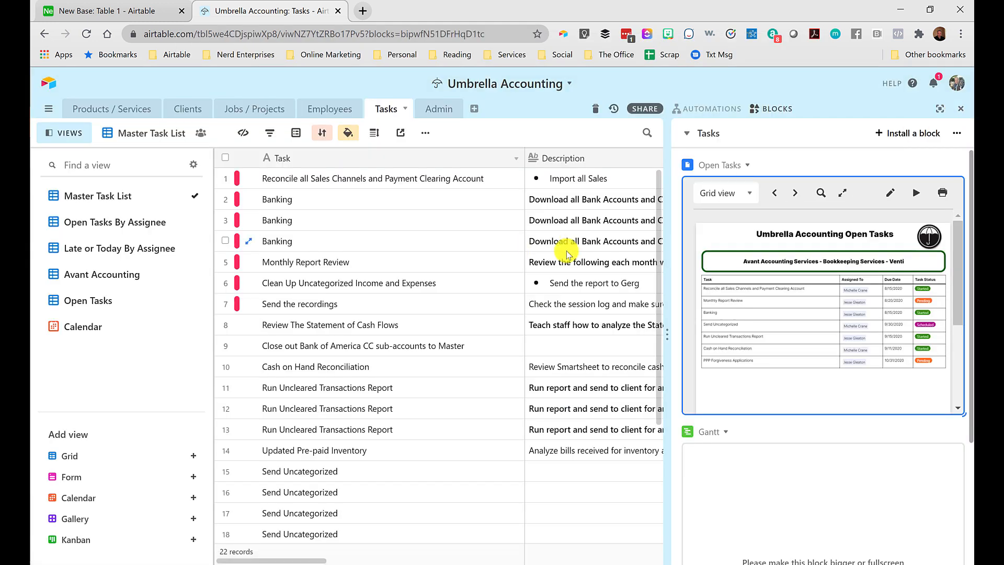
Step: Hide the blocks and look over the Master Task List view's additional options, including CSV download and printing
click(961, 109)
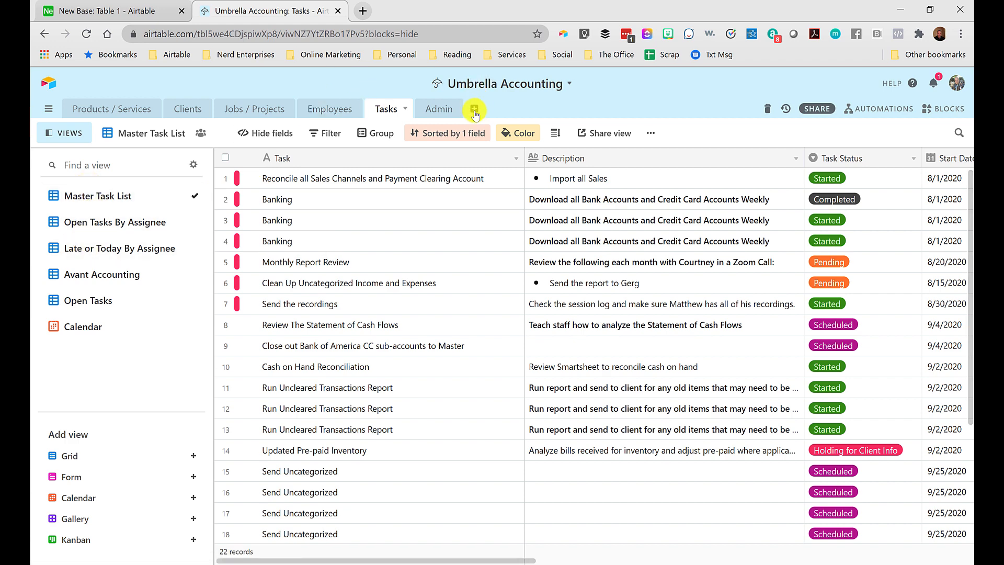
click(651, 134)
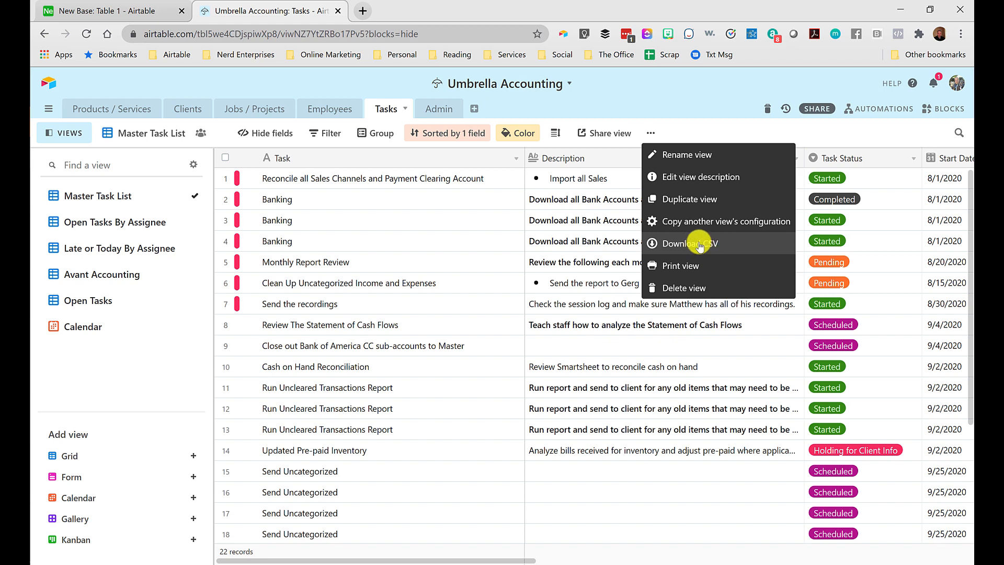
click(463, 183)
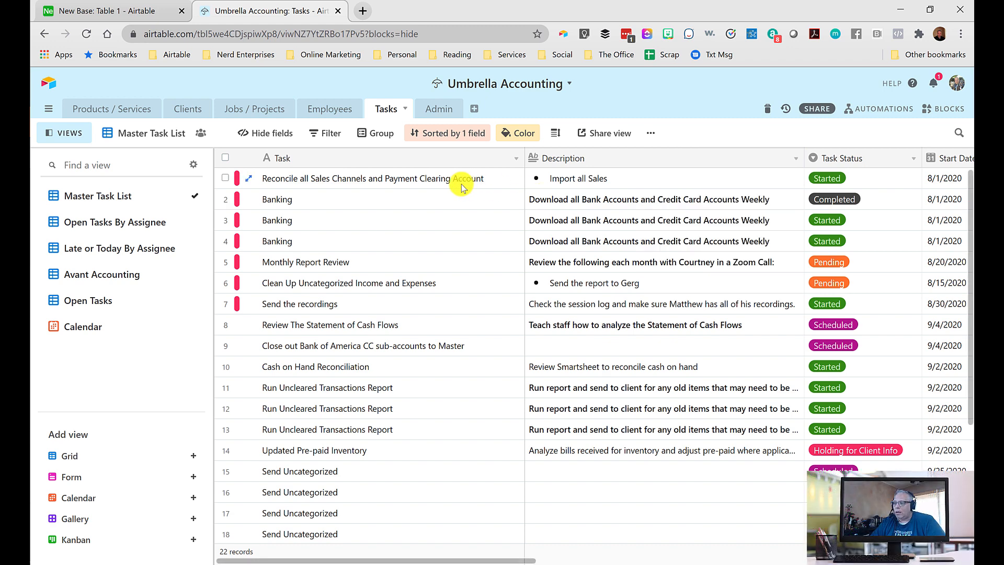
Step: Show the Tasks table's Gantt block full screen and look over the task timeline
click(942, 109)
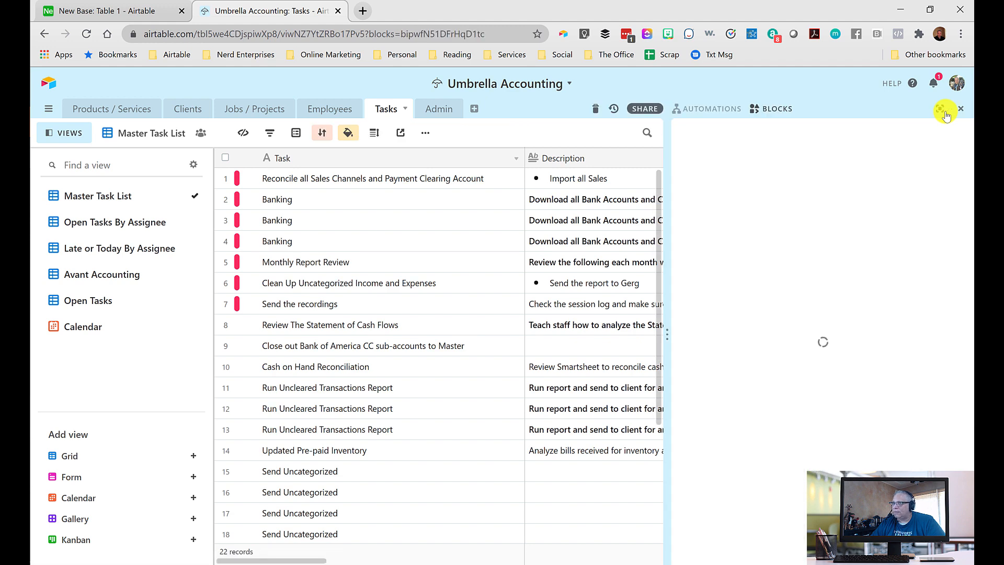
scroll(816, 325, down, 3)
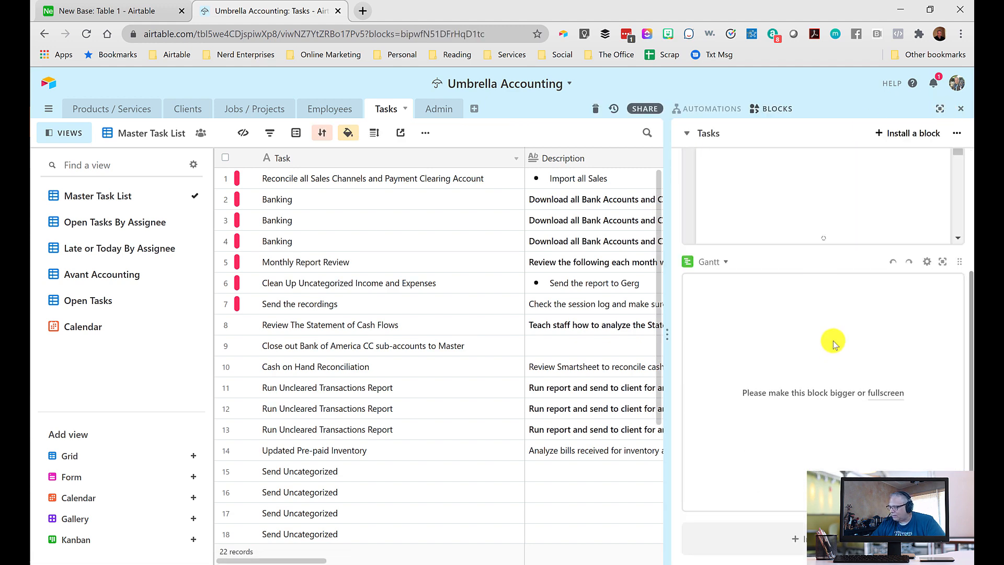
click(944, 262)
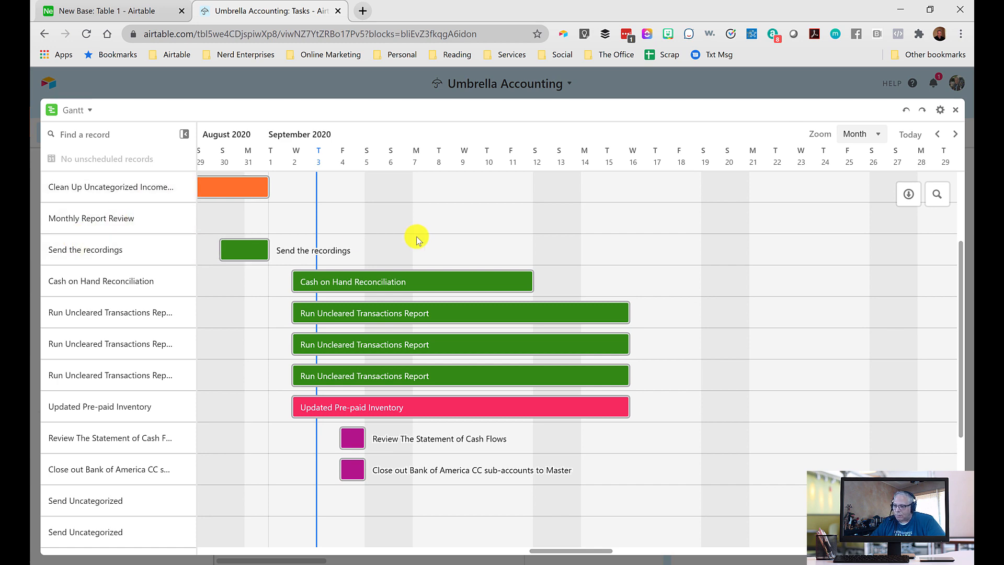
scroll(457, 340, down, 3)
scroll(457, 341, up, 3)
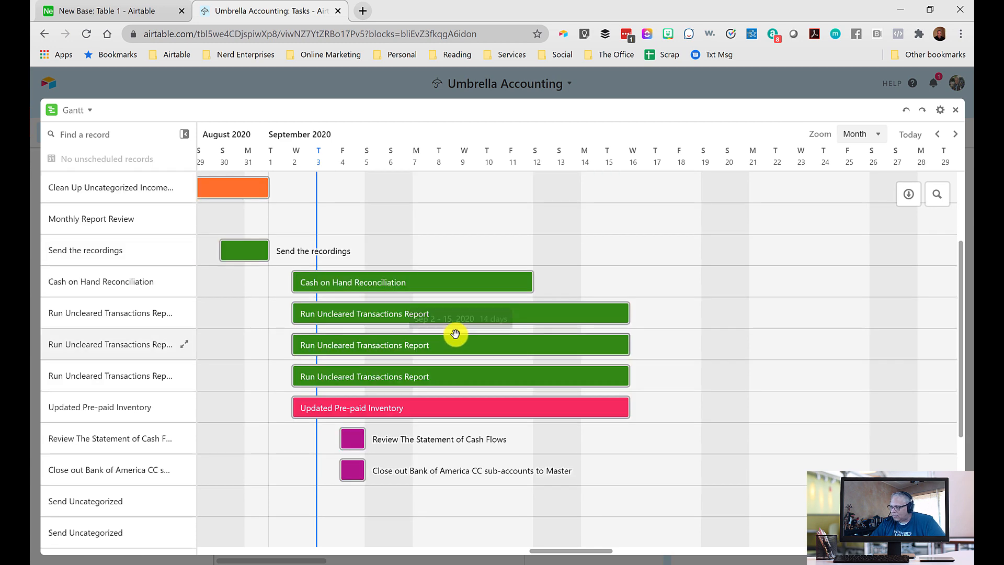
scroll(455, 334, right, 5)
scroll(464, 309, left, 5)
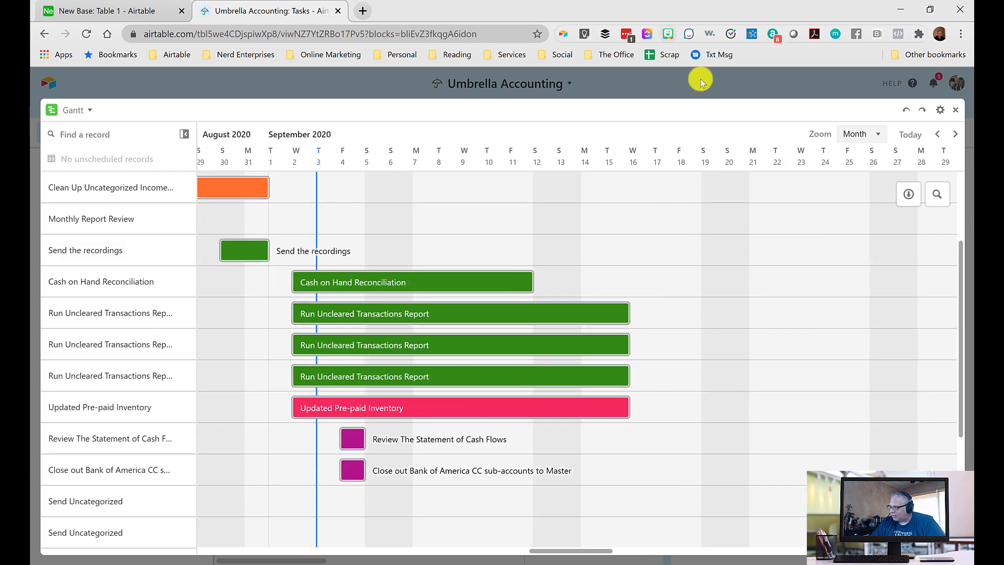
Step: Review the Gantt block's table, view and date field settings, then close the block and hide the blocks
click(941, 110)
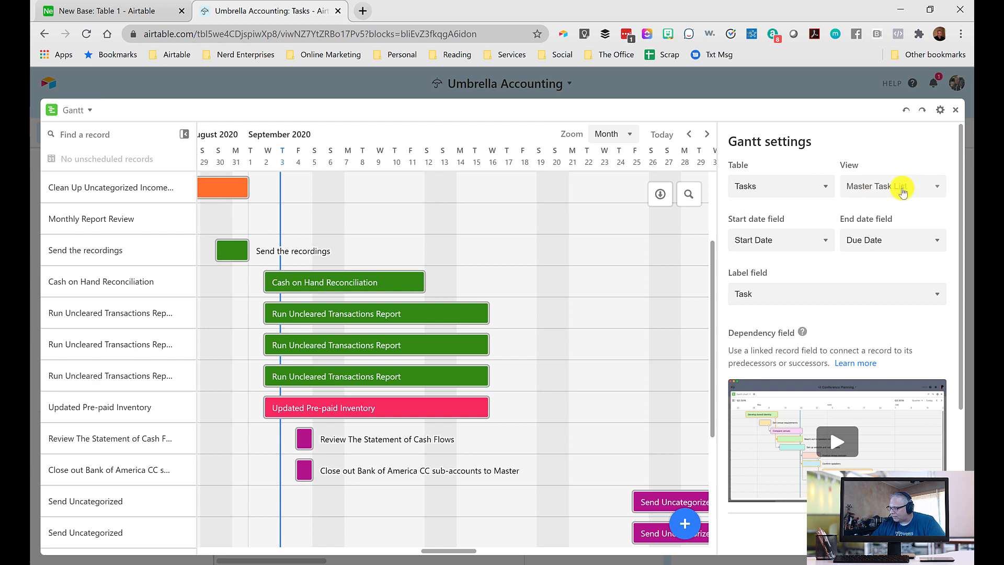
click(959, 110)
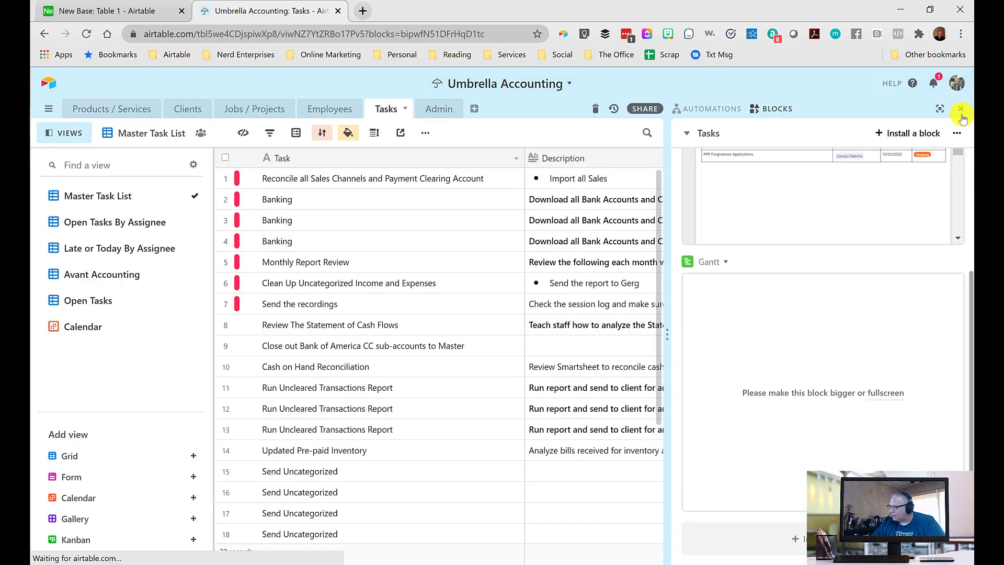
click(960, 110)
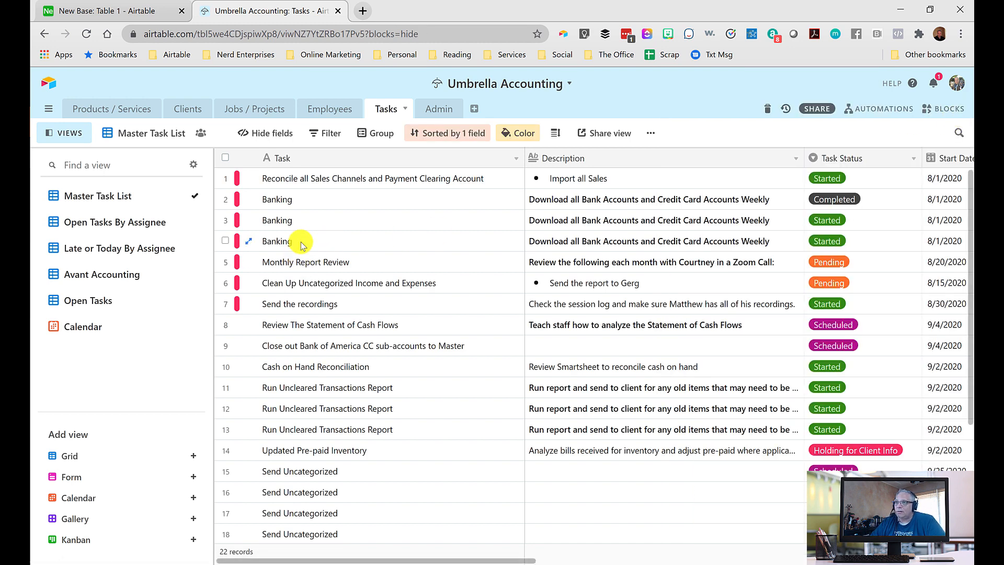
Step: Group the Master Task List by Project, with Assigned To as the second grouping level
click(363, 133)
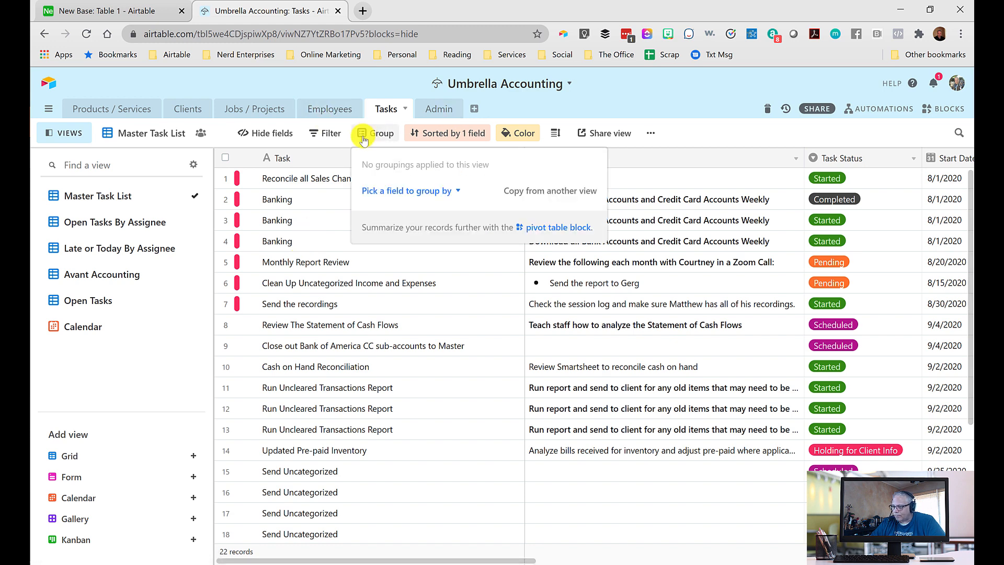
click(402, 192)
scroll(384, 272, down, 2)
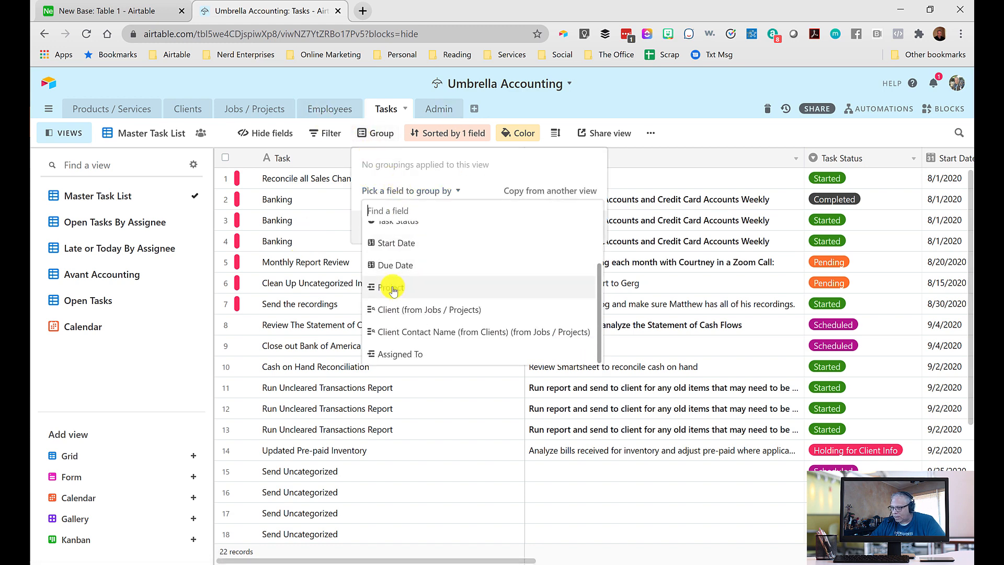
click(391, 285)
click(403, 199)
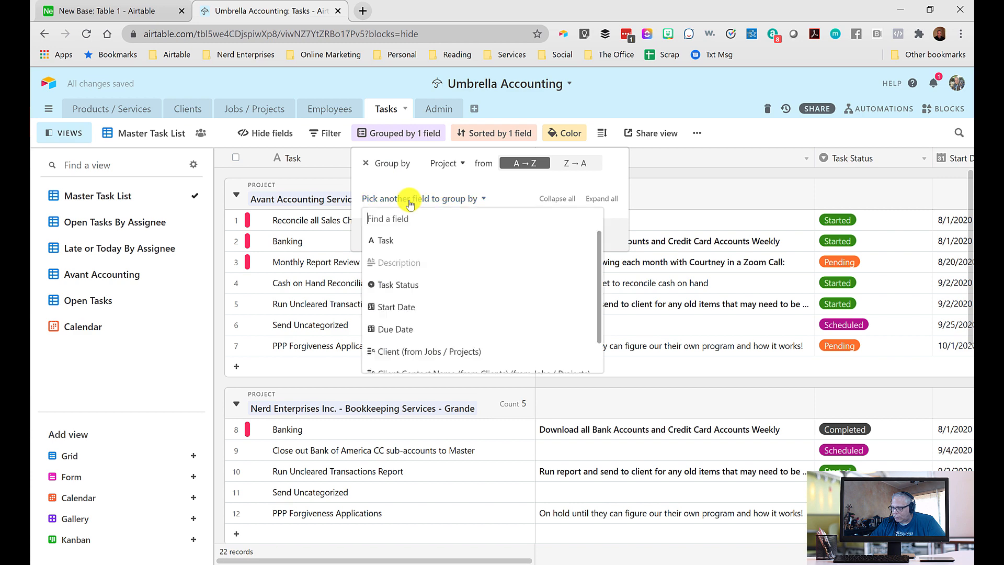
scroll(417, 272, down, 2)
click(390, 362)
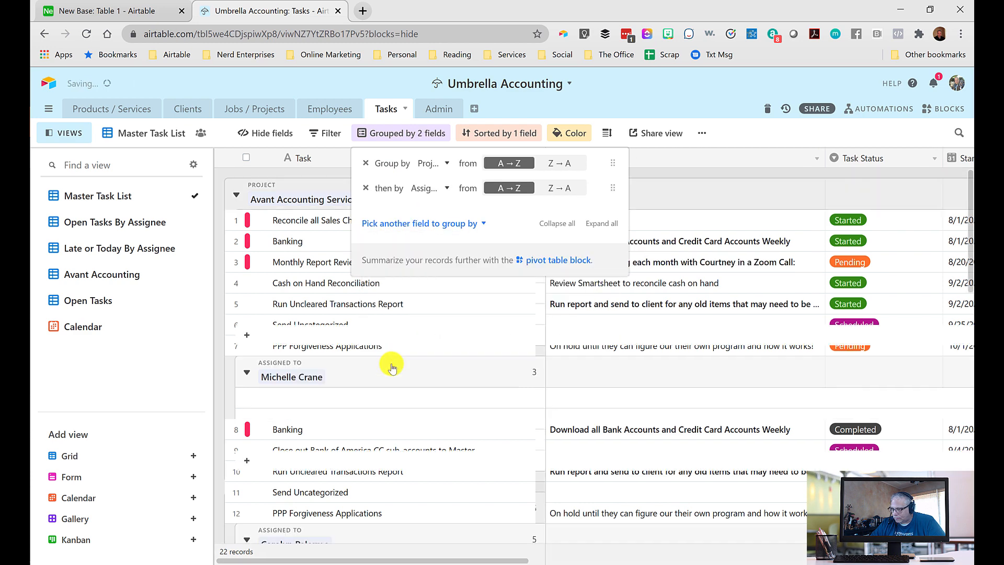
click(739, 175)
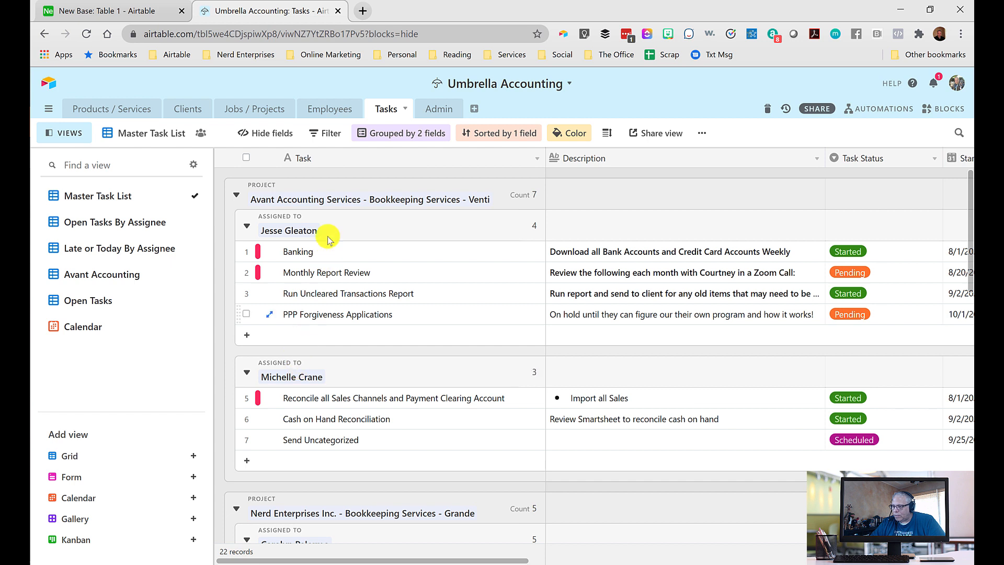
Step: Reorder the grouping so that Assigned To comes before Project
click(384, 133)
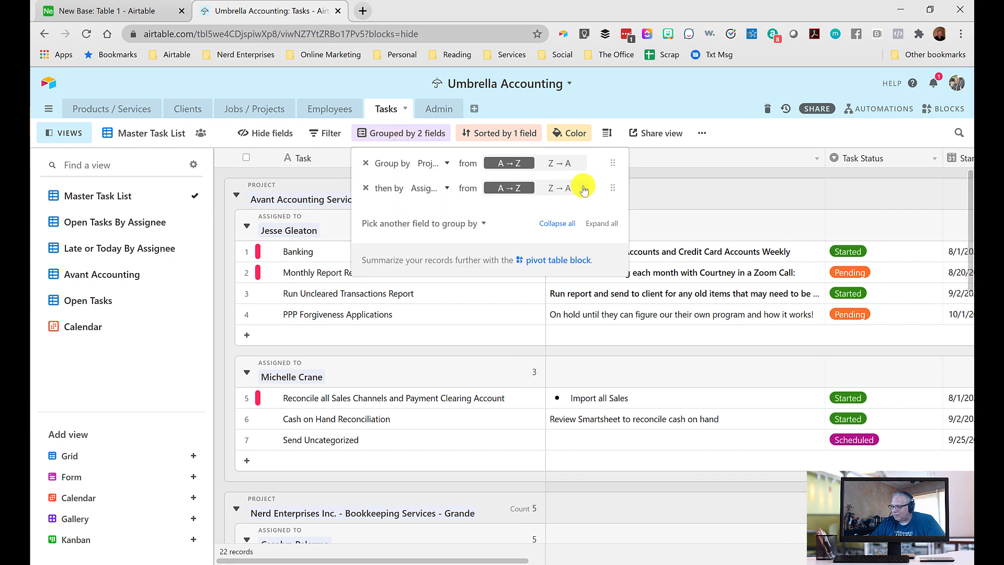
drag(612, 187, 606, 157)
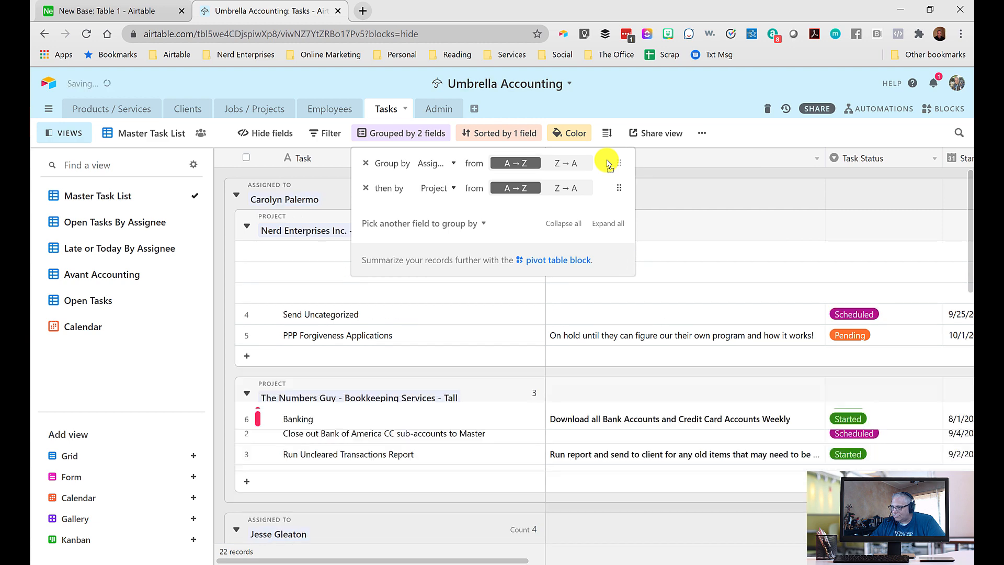
click(701, 174)
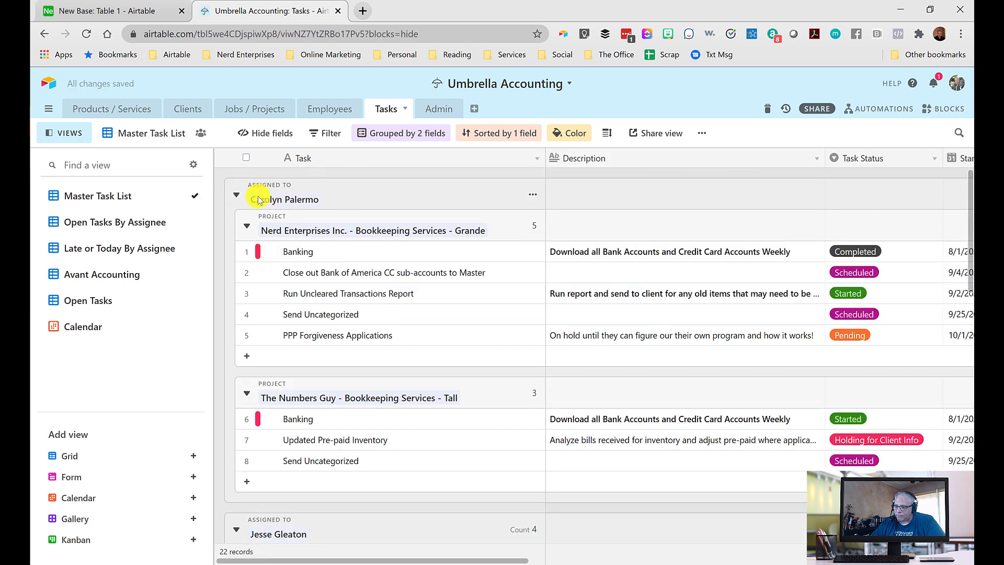